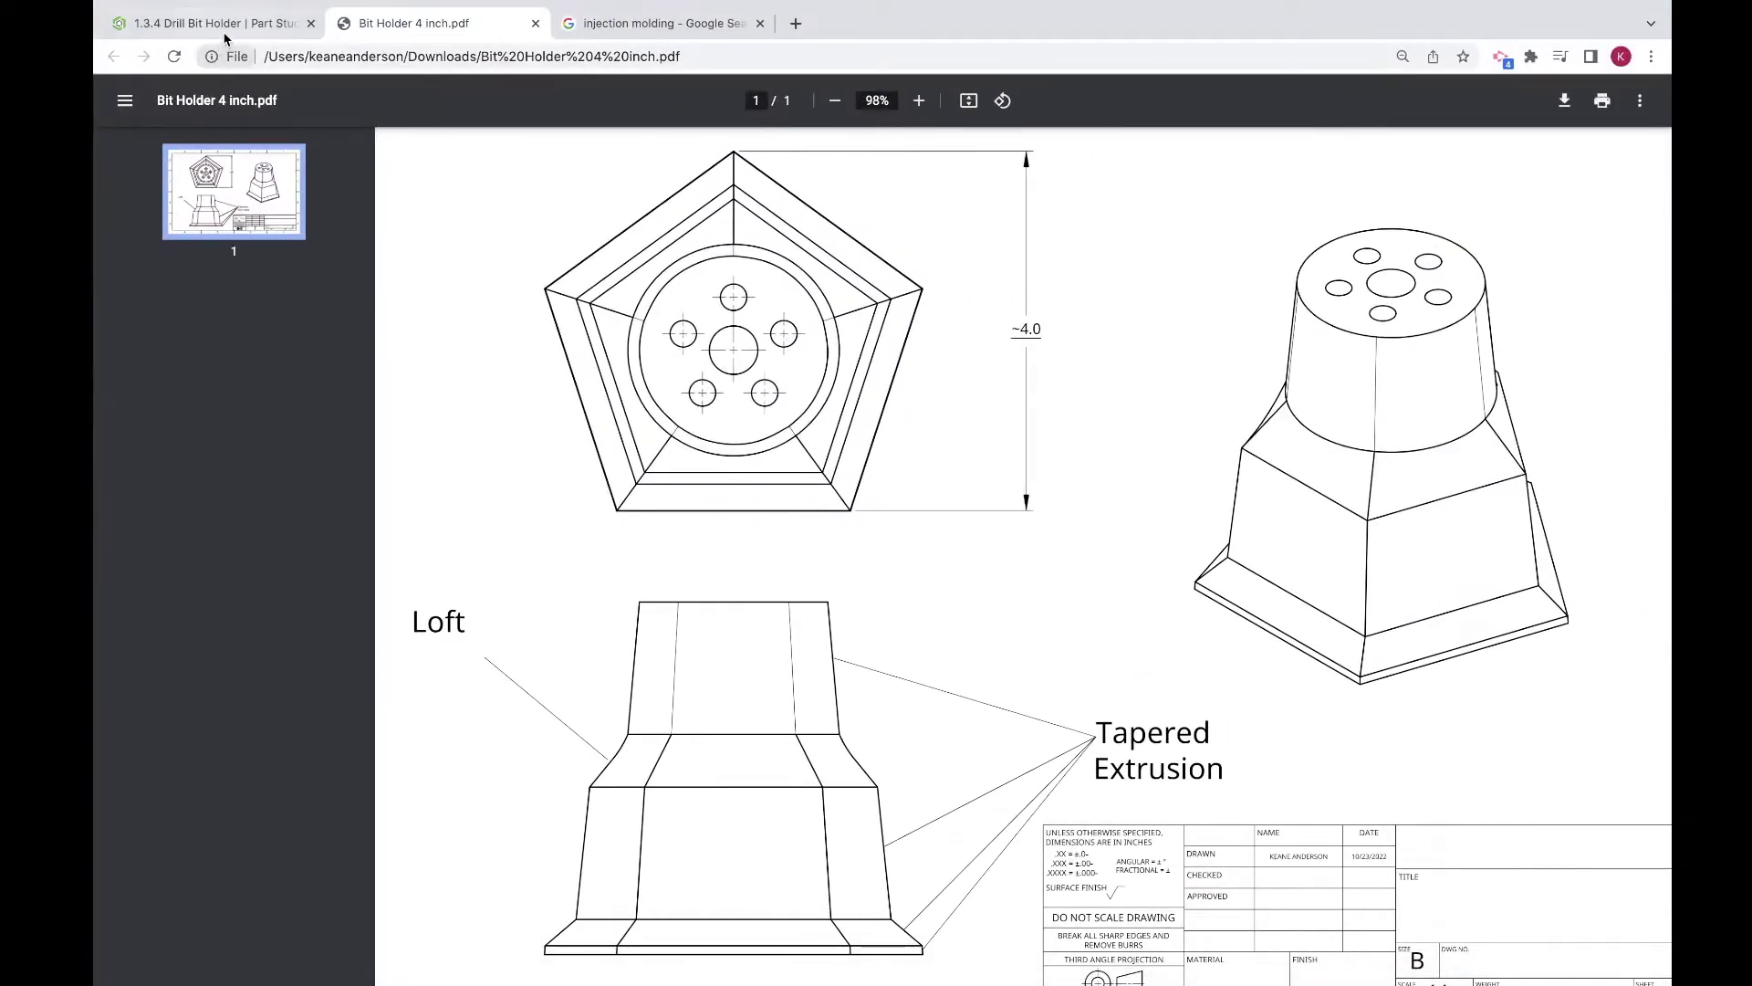
Step: Leave the Bit Holder PDF and go to the My Onshape documents list
left_click(226, 33)
left_click(151, 96)
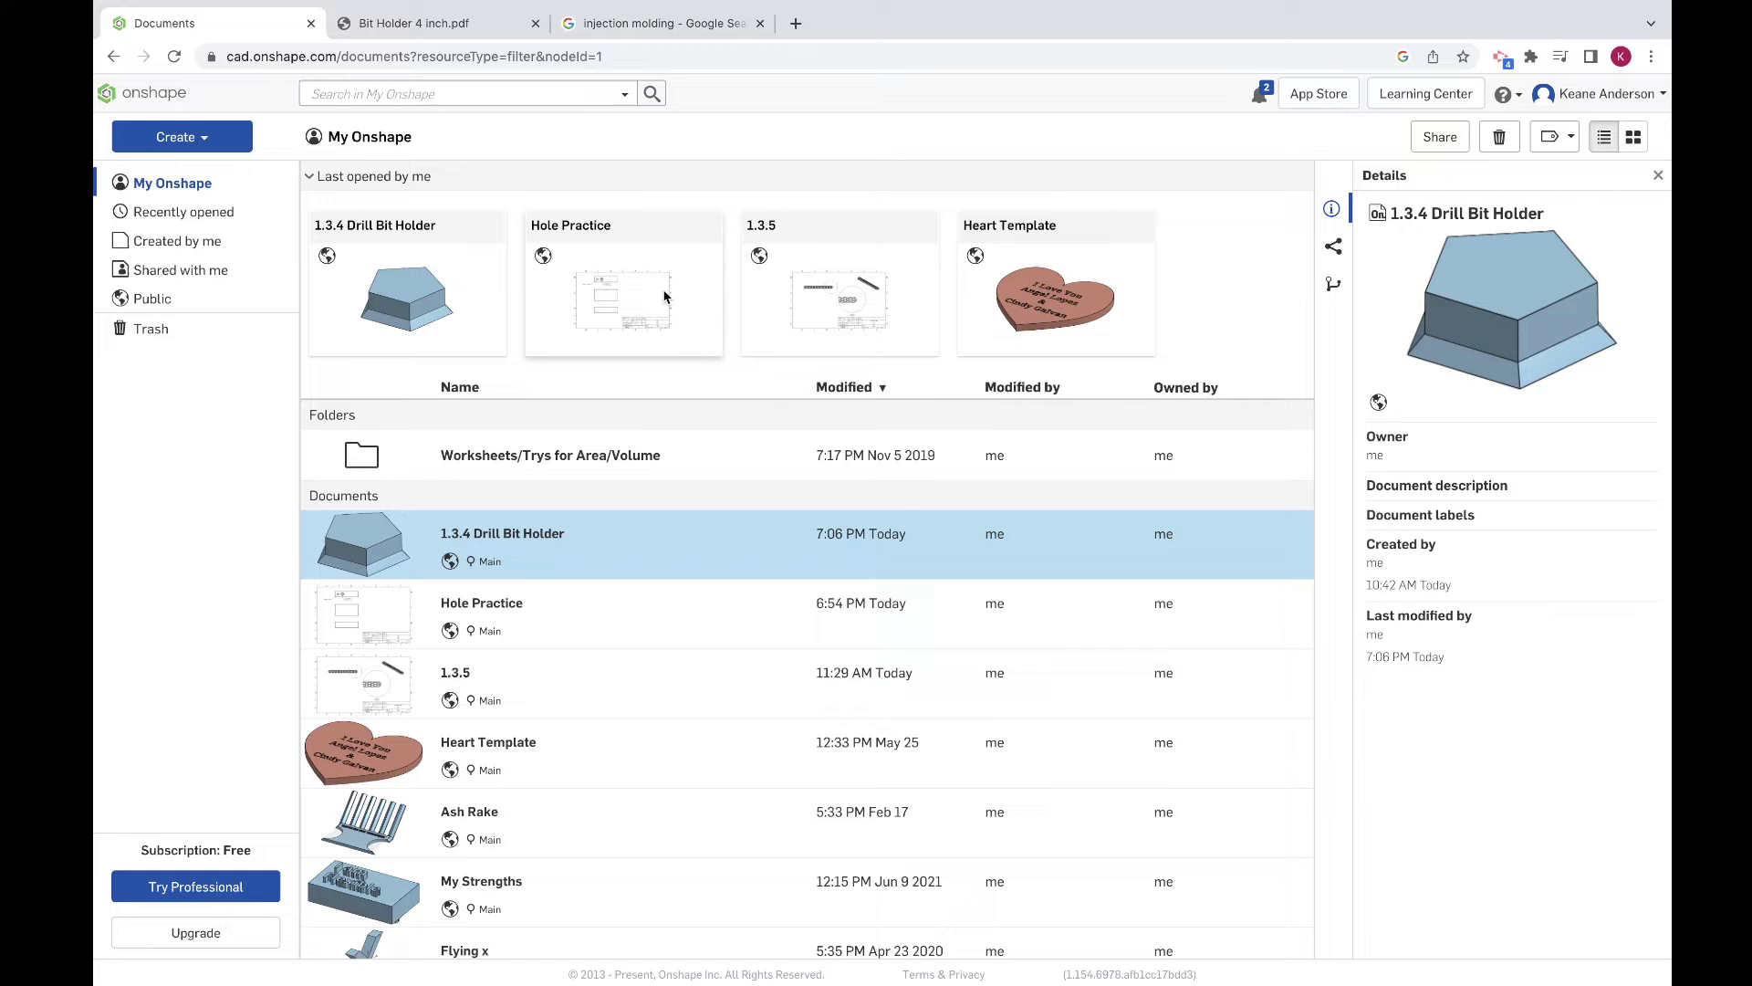
Step: Open Hole Practice and draw a rectangle in a new sketch on the Top plane
left_click(665, 297)
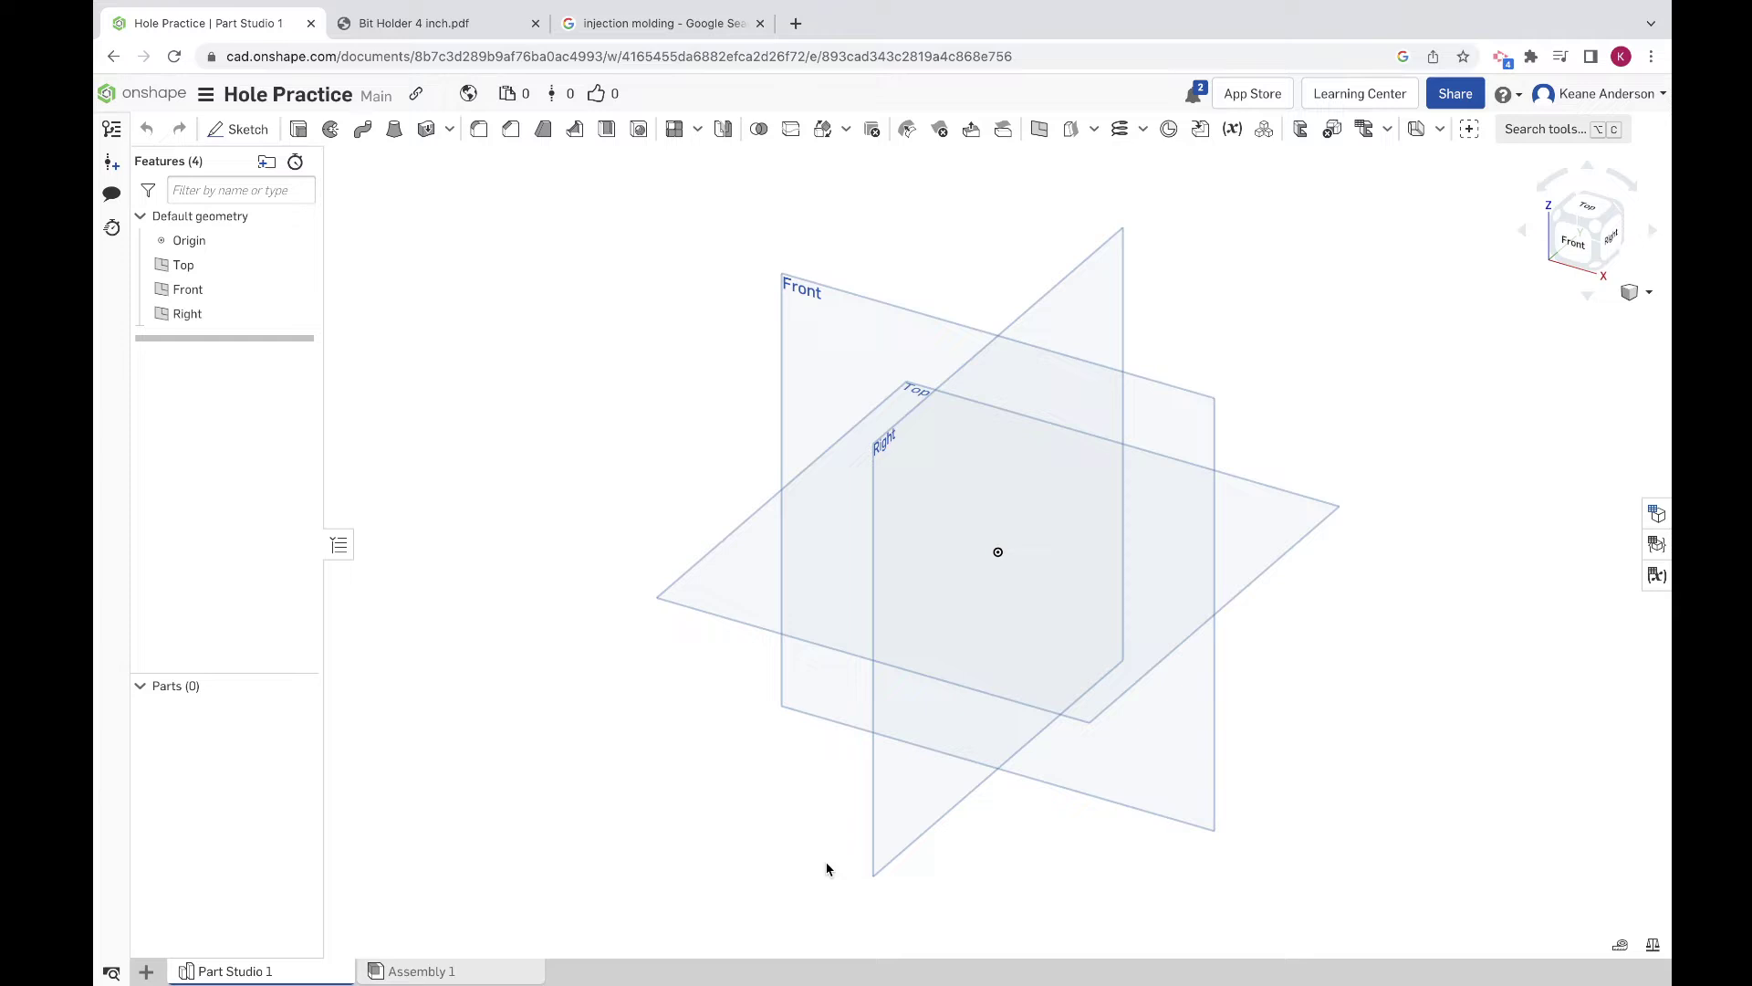
left_click(238, 129)
left_click(1306, 508)
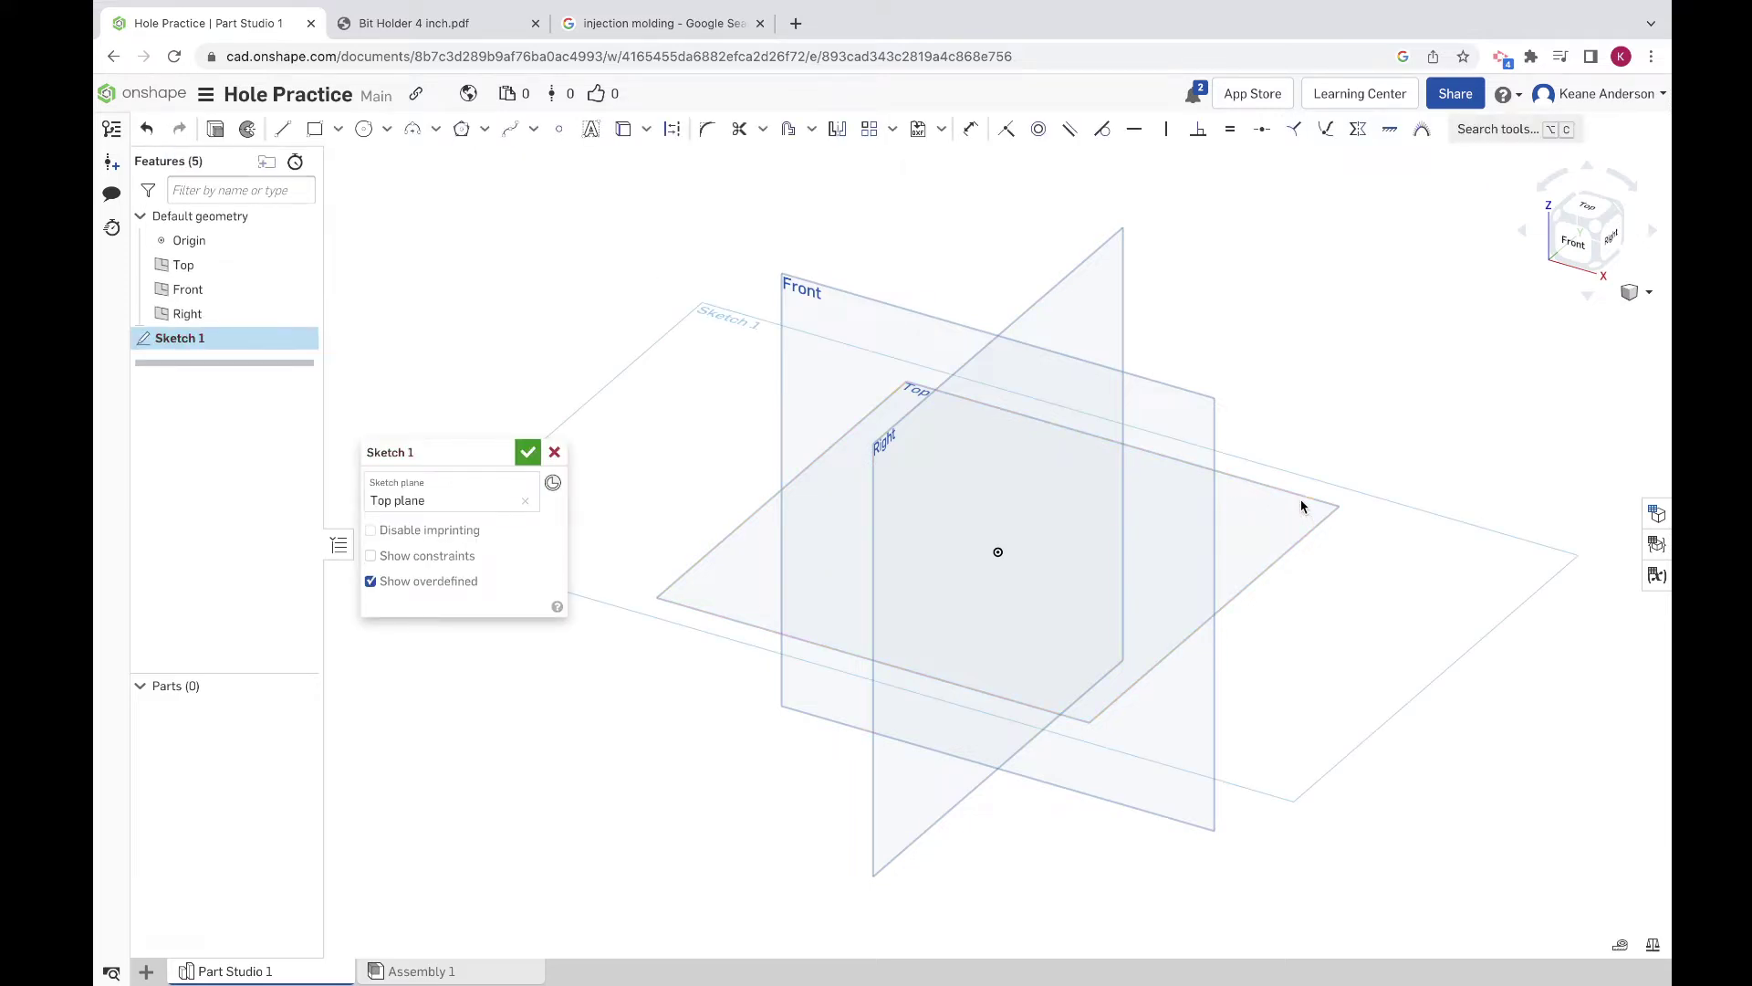
left_click(1589, 212)
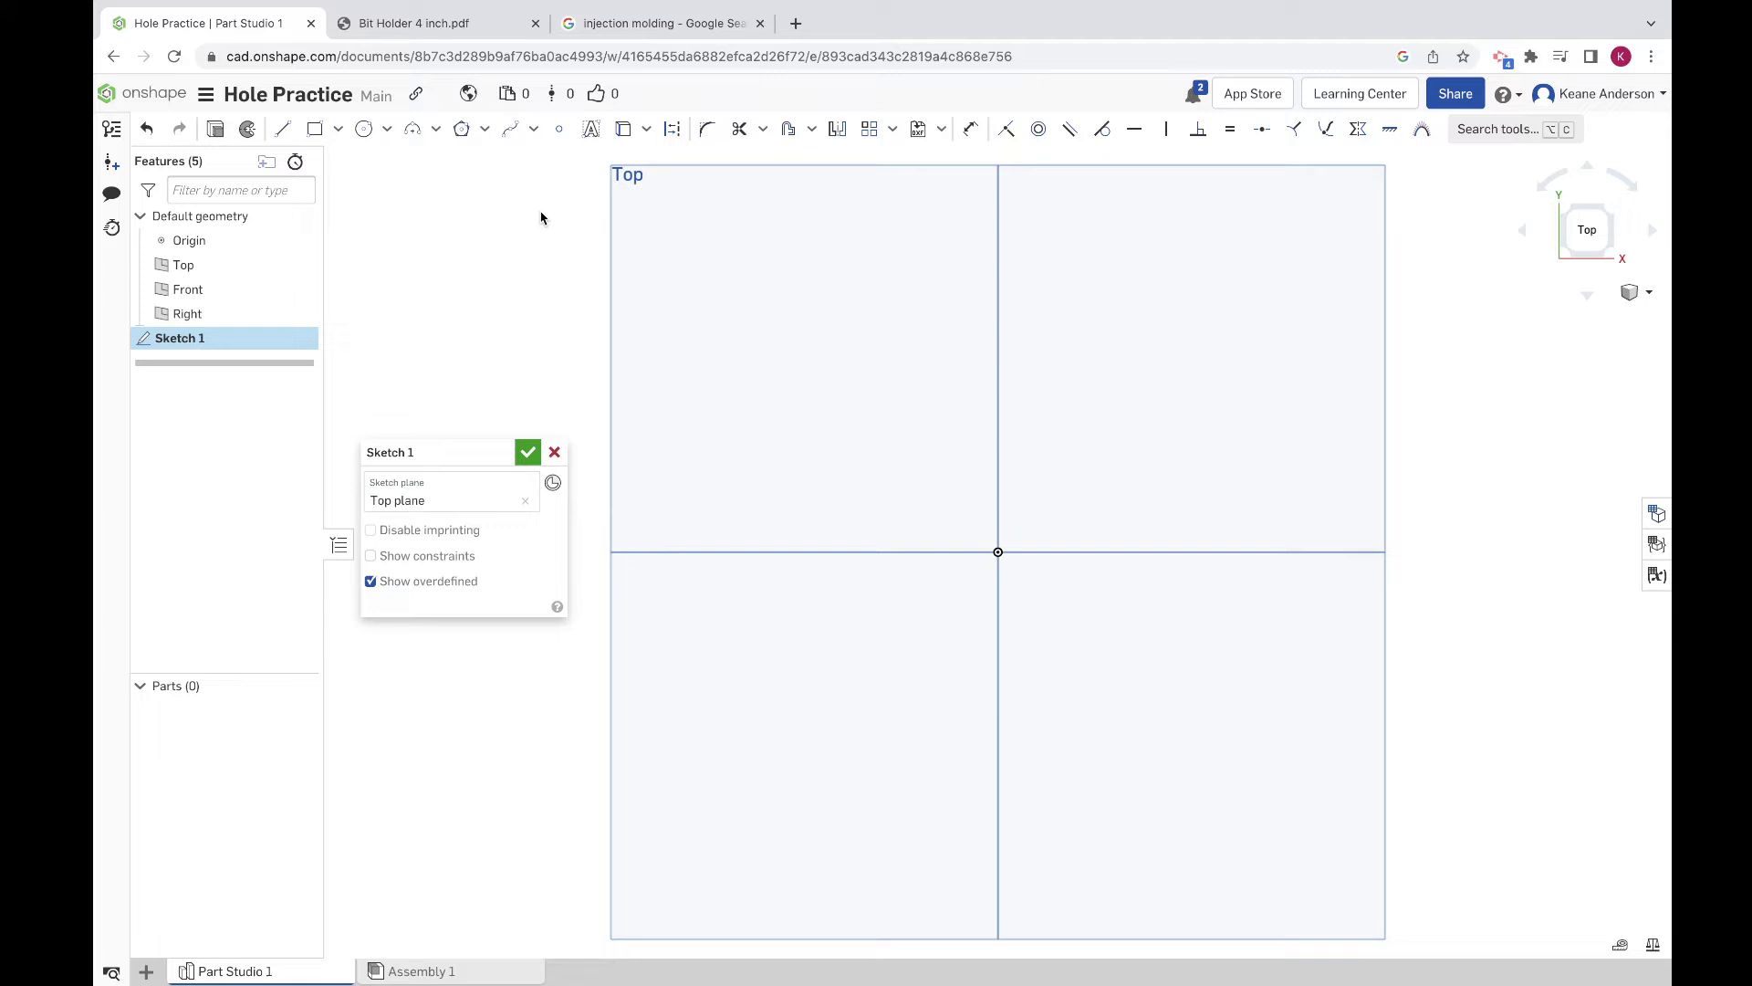
left_click(315, 129)
left_click(609, 432)
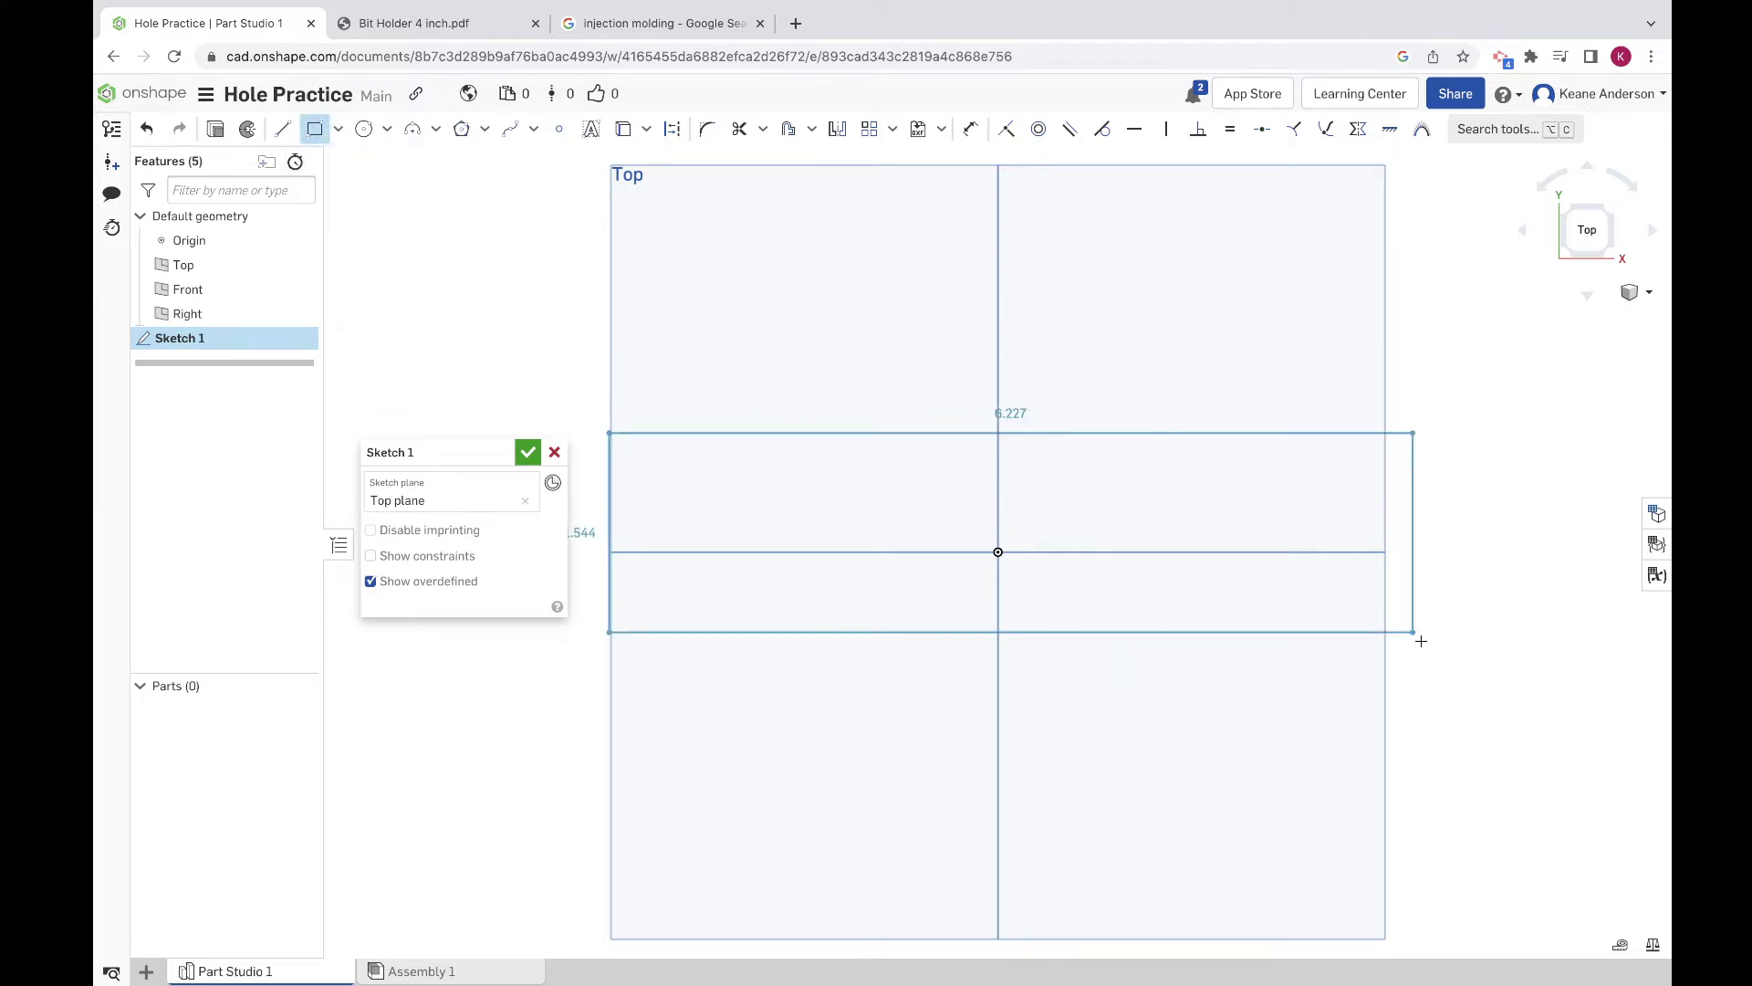
left_click(1421, 669)
key("Escape")
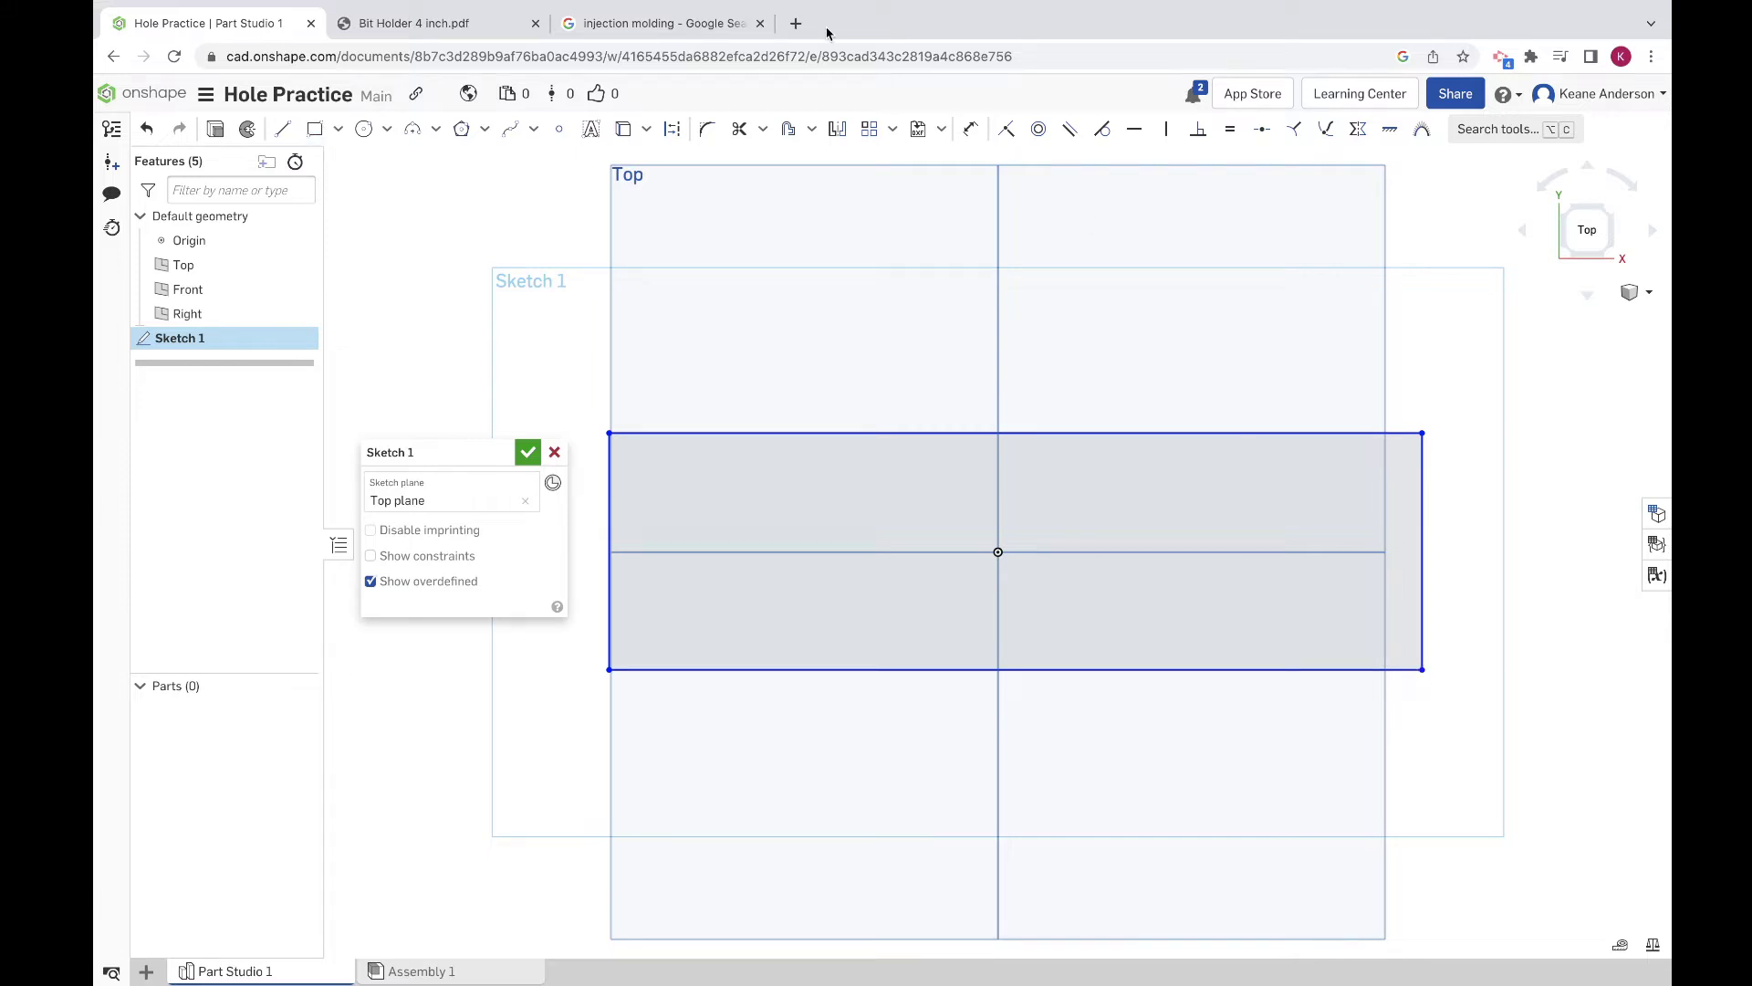
Step: Dimension the rectangle 4 inches wide and 1 inch tall
left_click(968, 131)
left_click(940, 432)
left_click(945, 374)
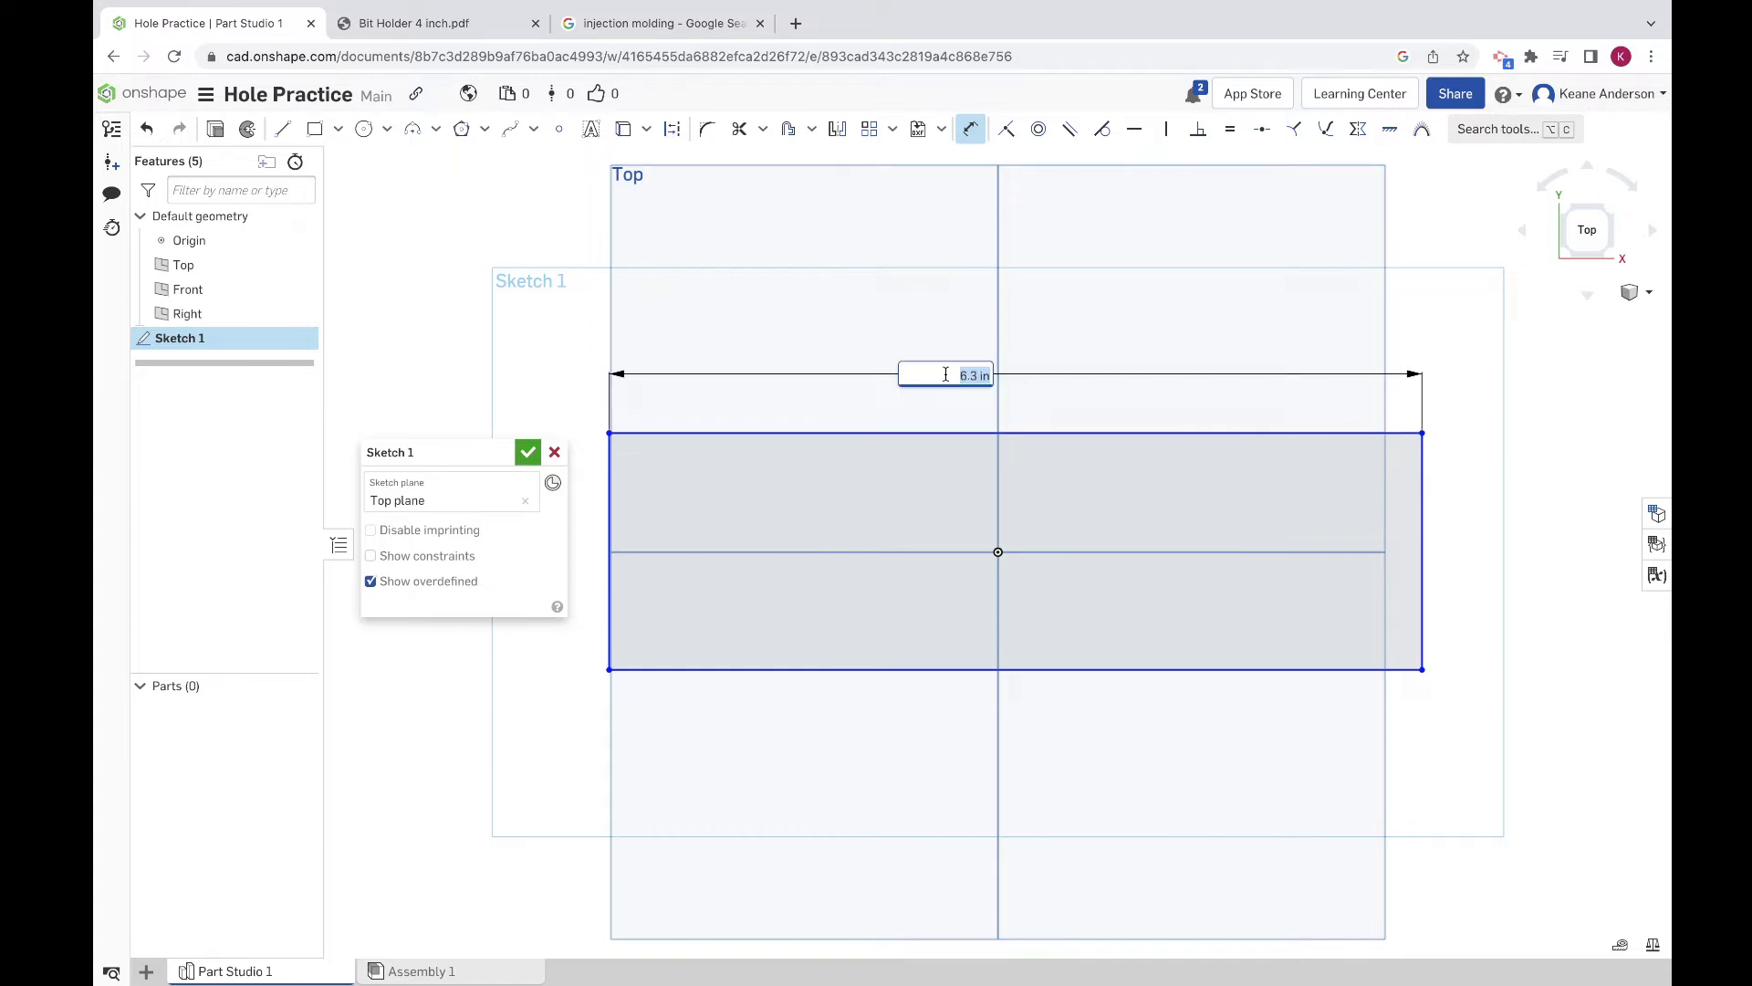
type("4")
key("Return")
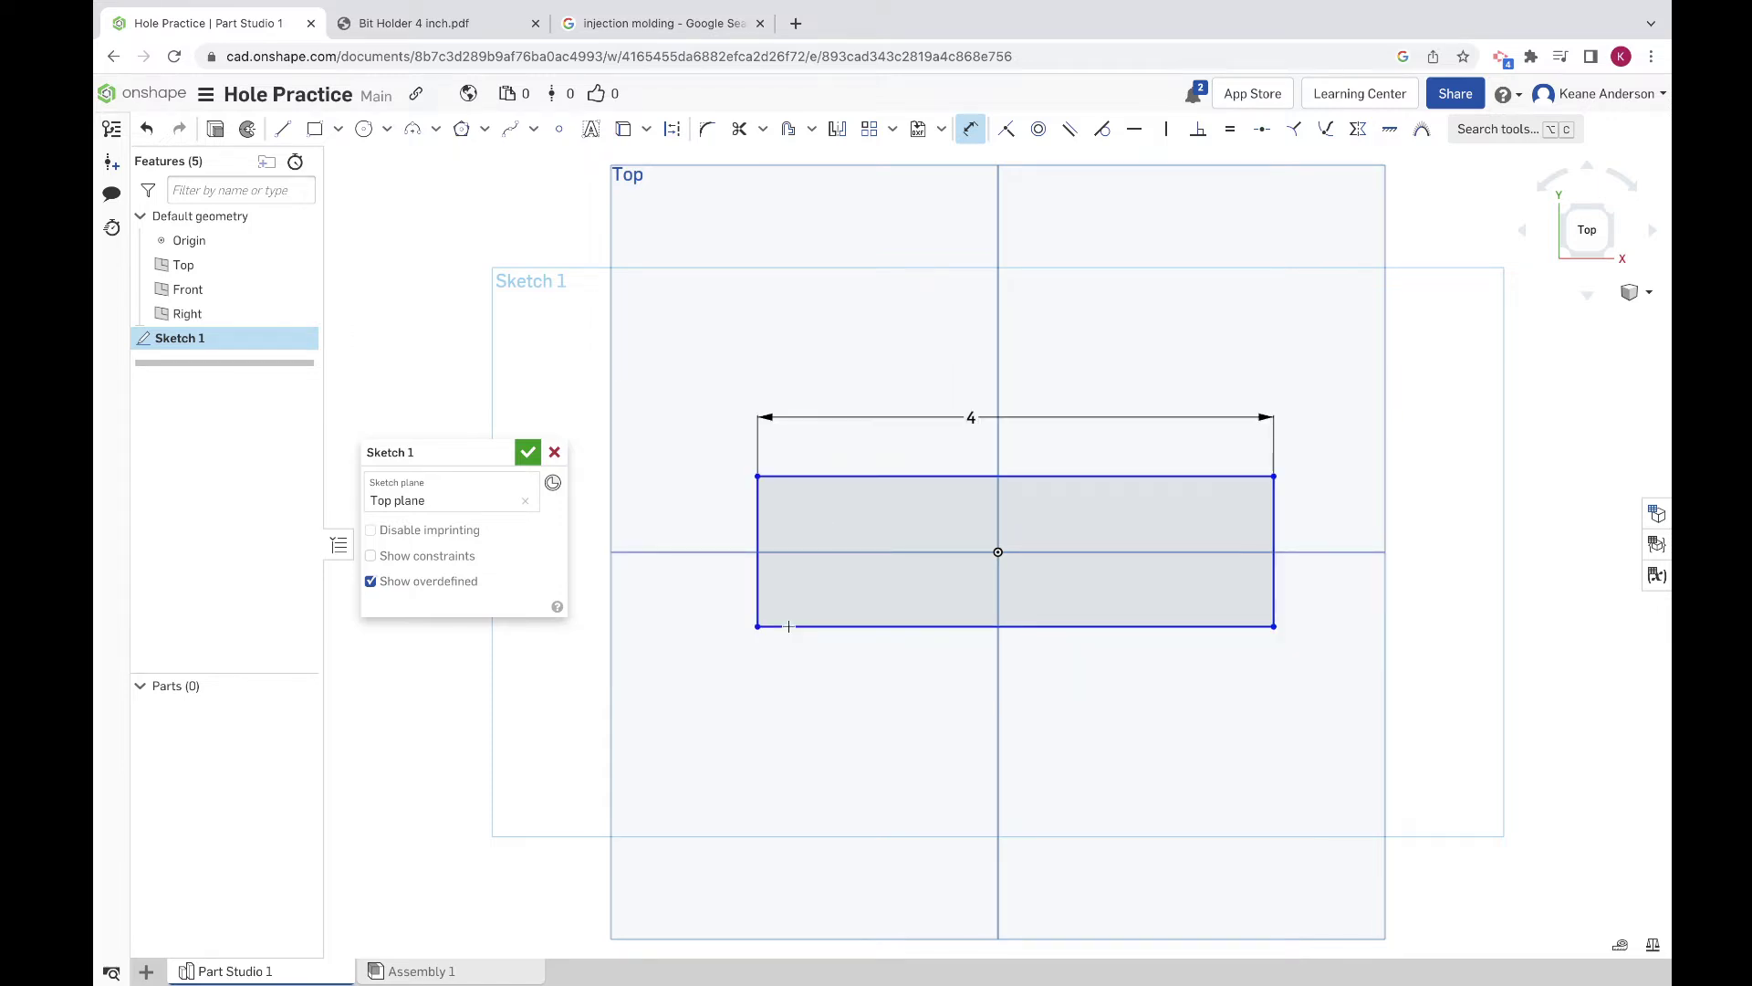
left_click(758, 575)
left_click(716, 575)
type("1")
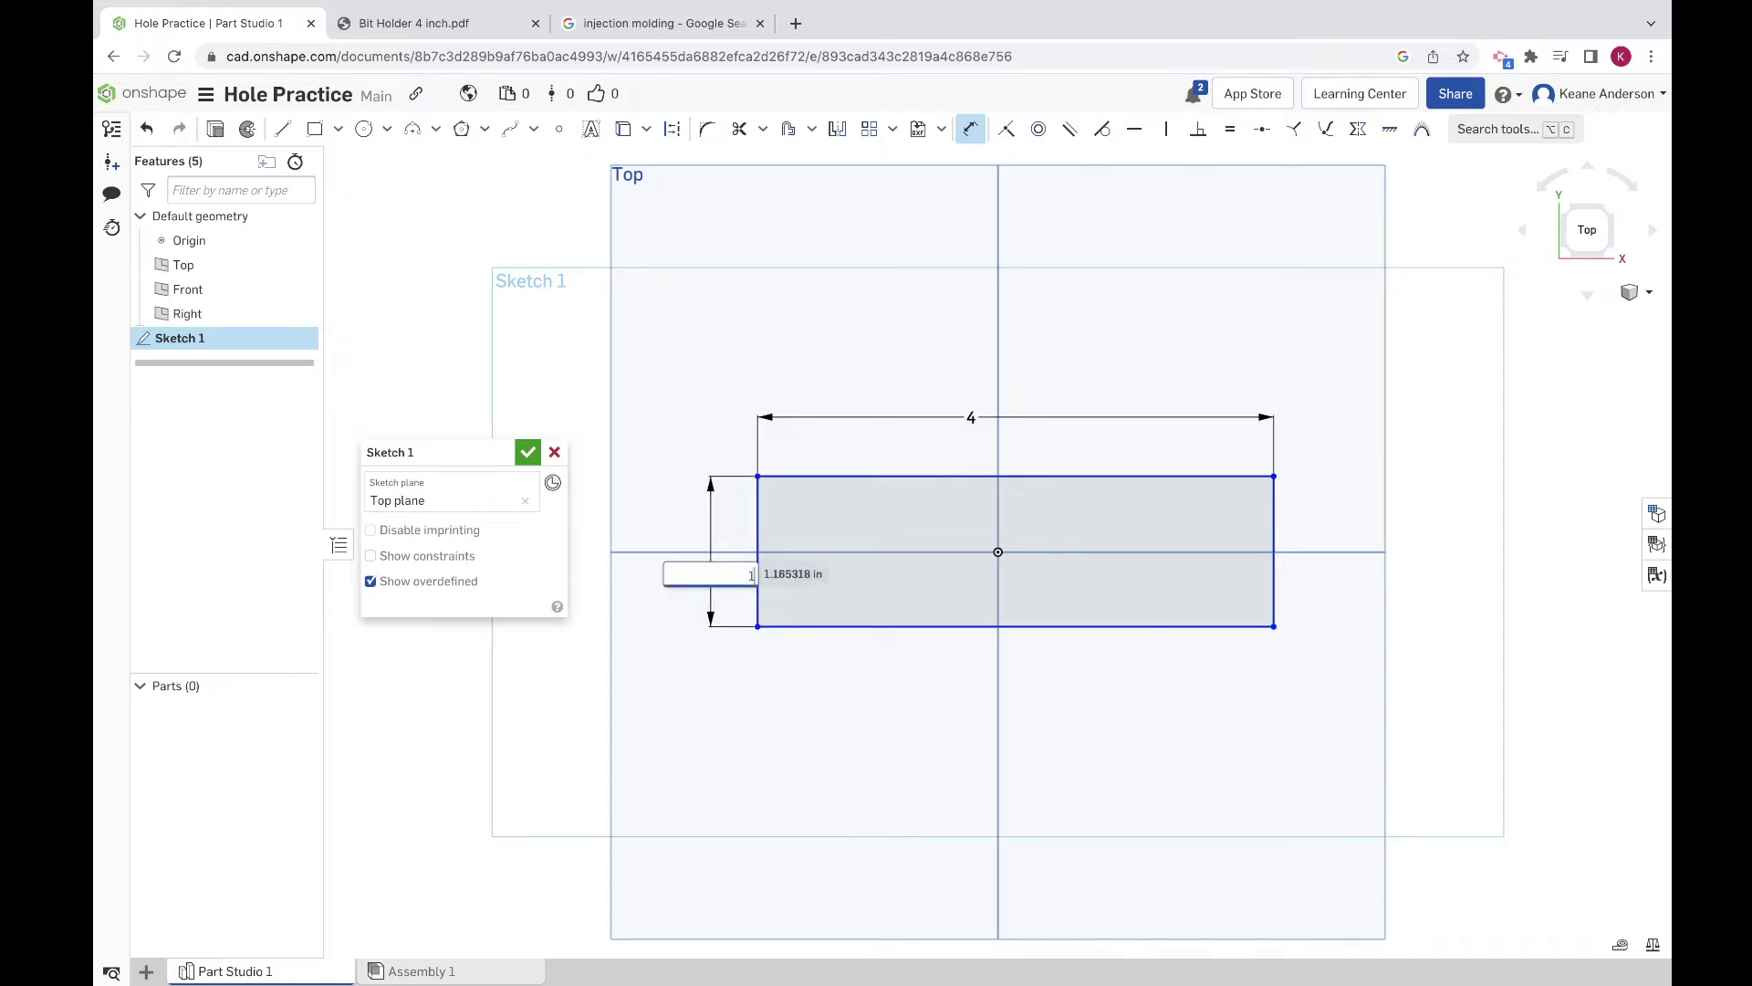
key("Return")
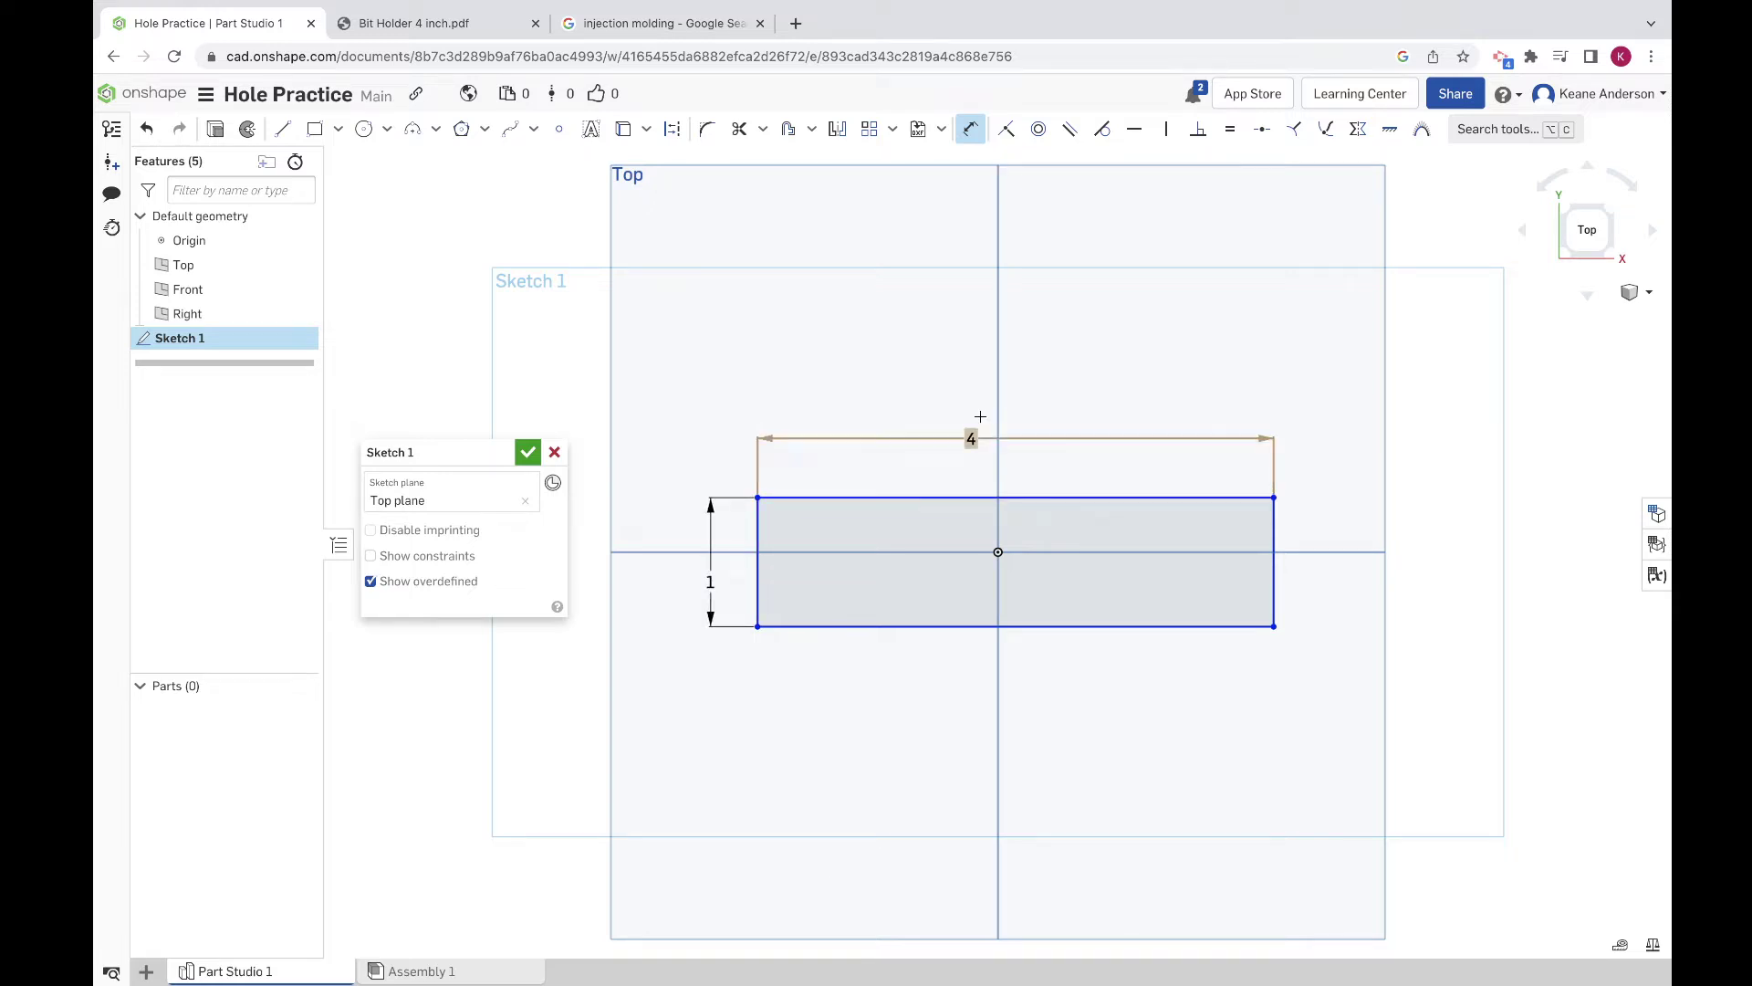
Step: Close Sketch 1 and extrude the rectangle 2 inches deep into a solid block
left_click(527, 452)
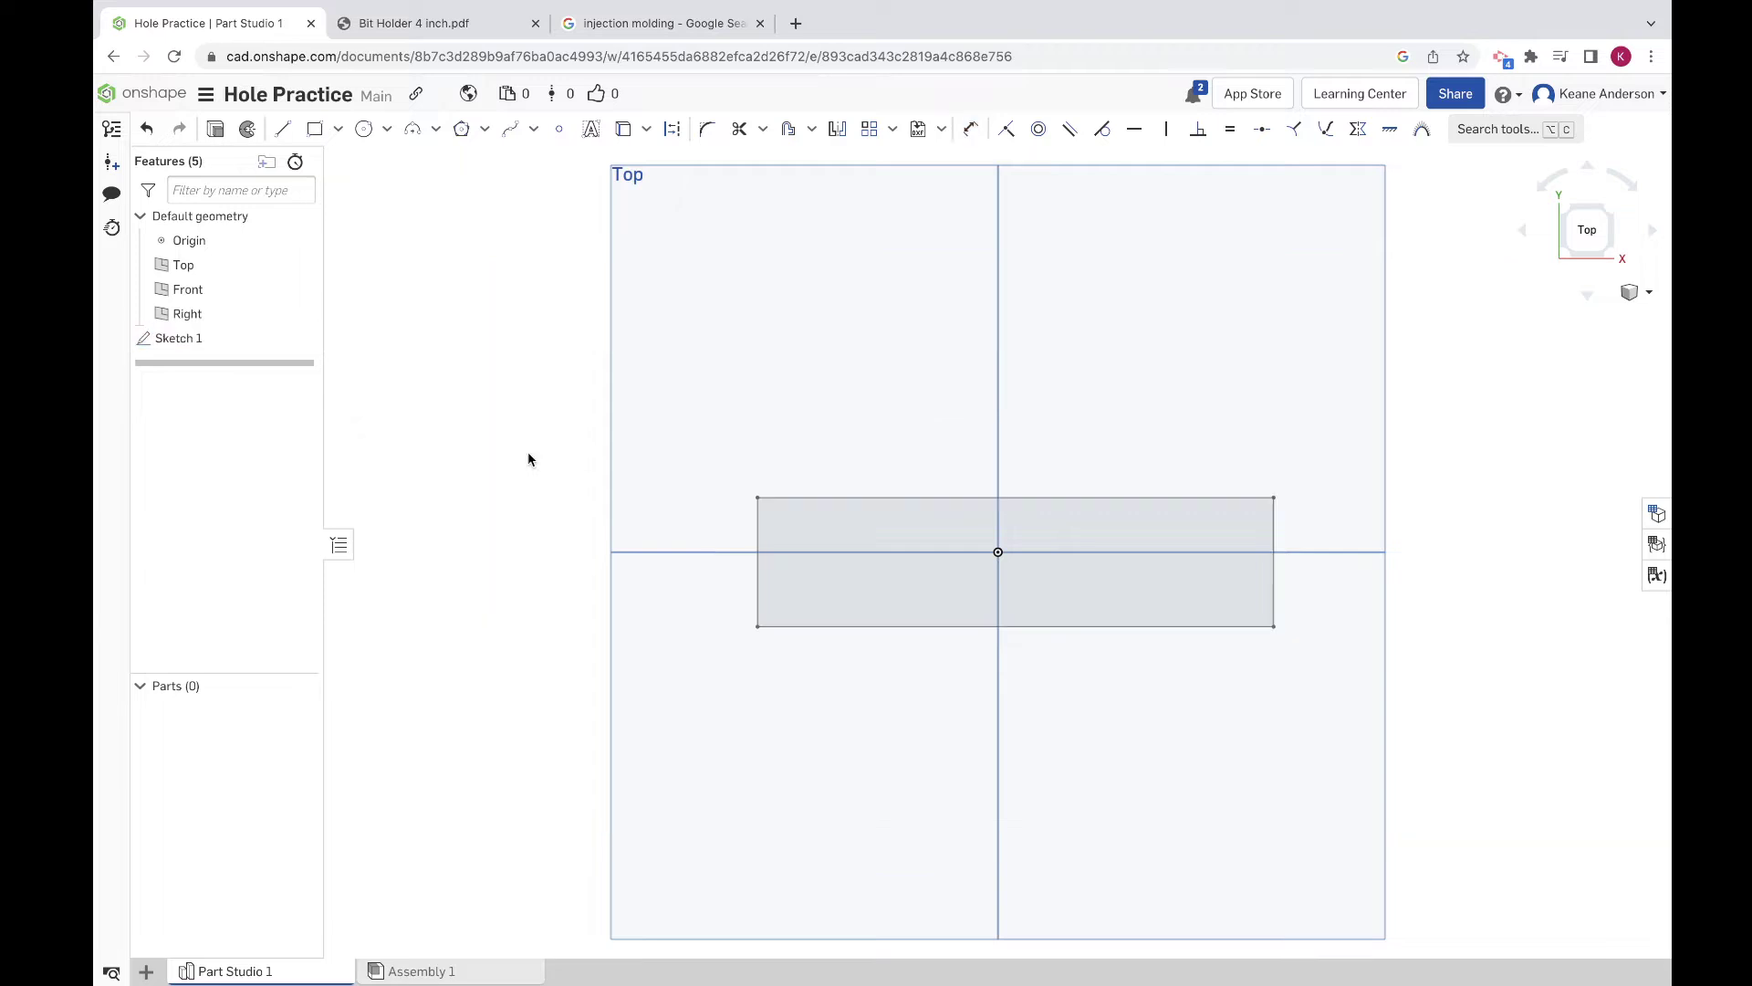
left_click(298, 129)
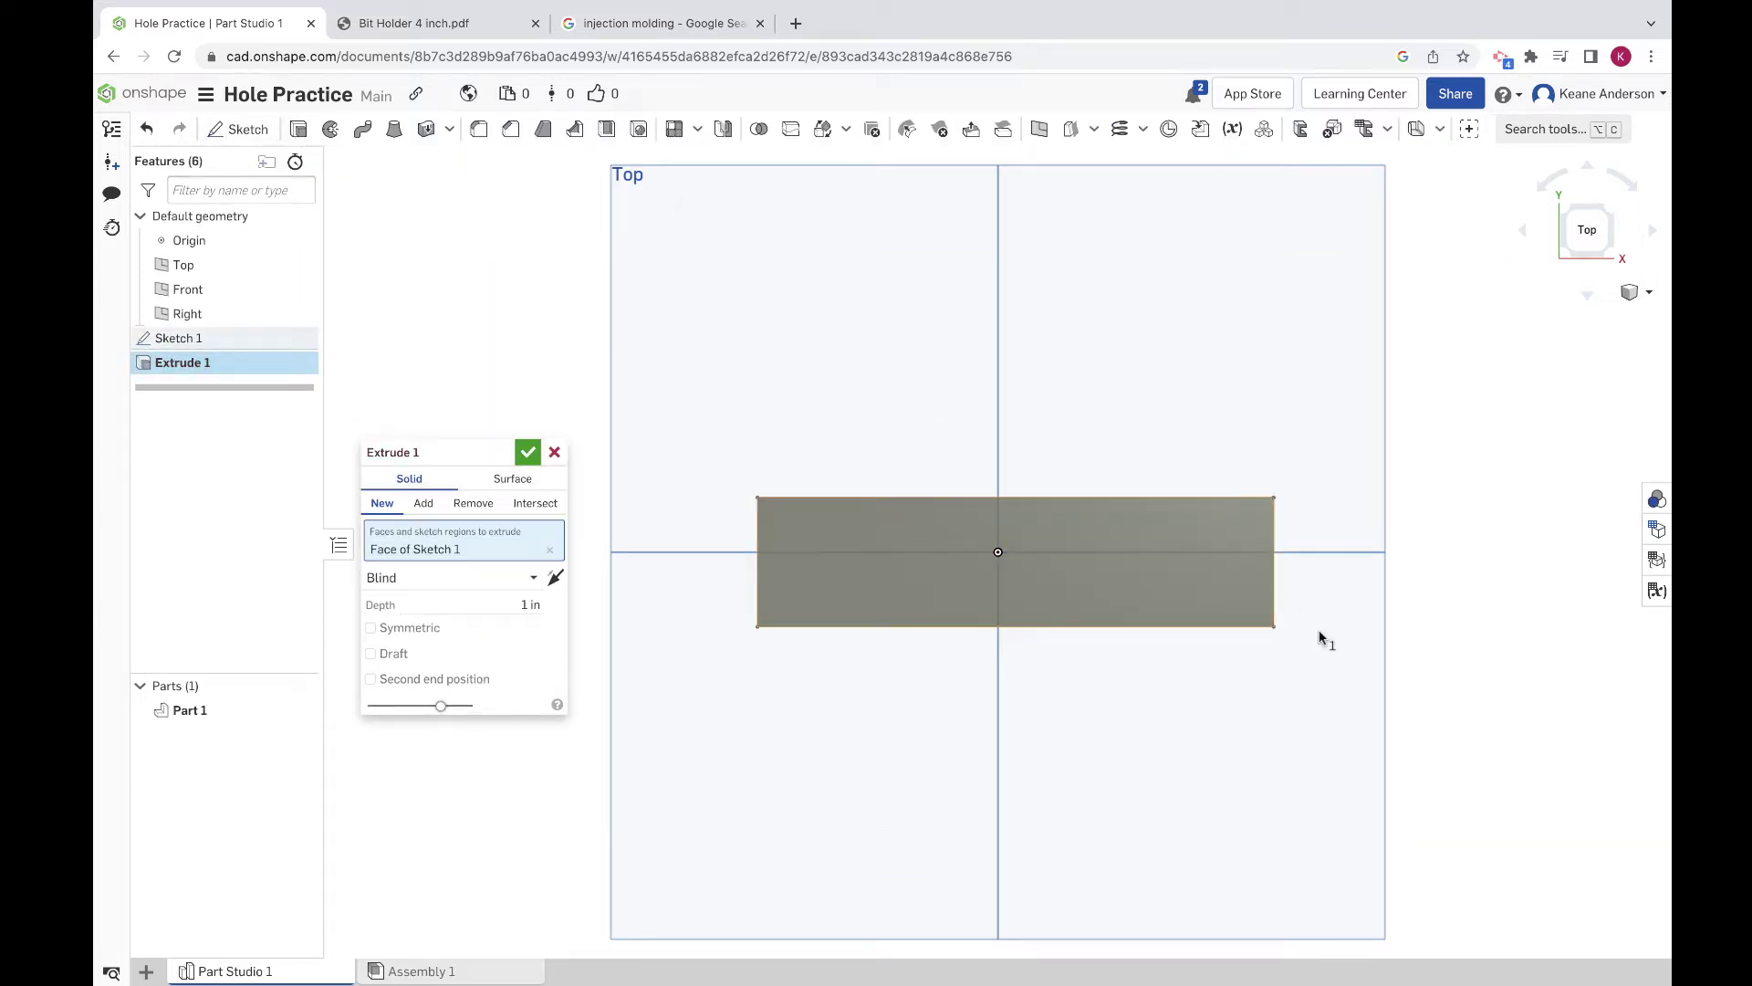
right_click_drag(1318, 633, 1254, 563)
left_click(523, 605)
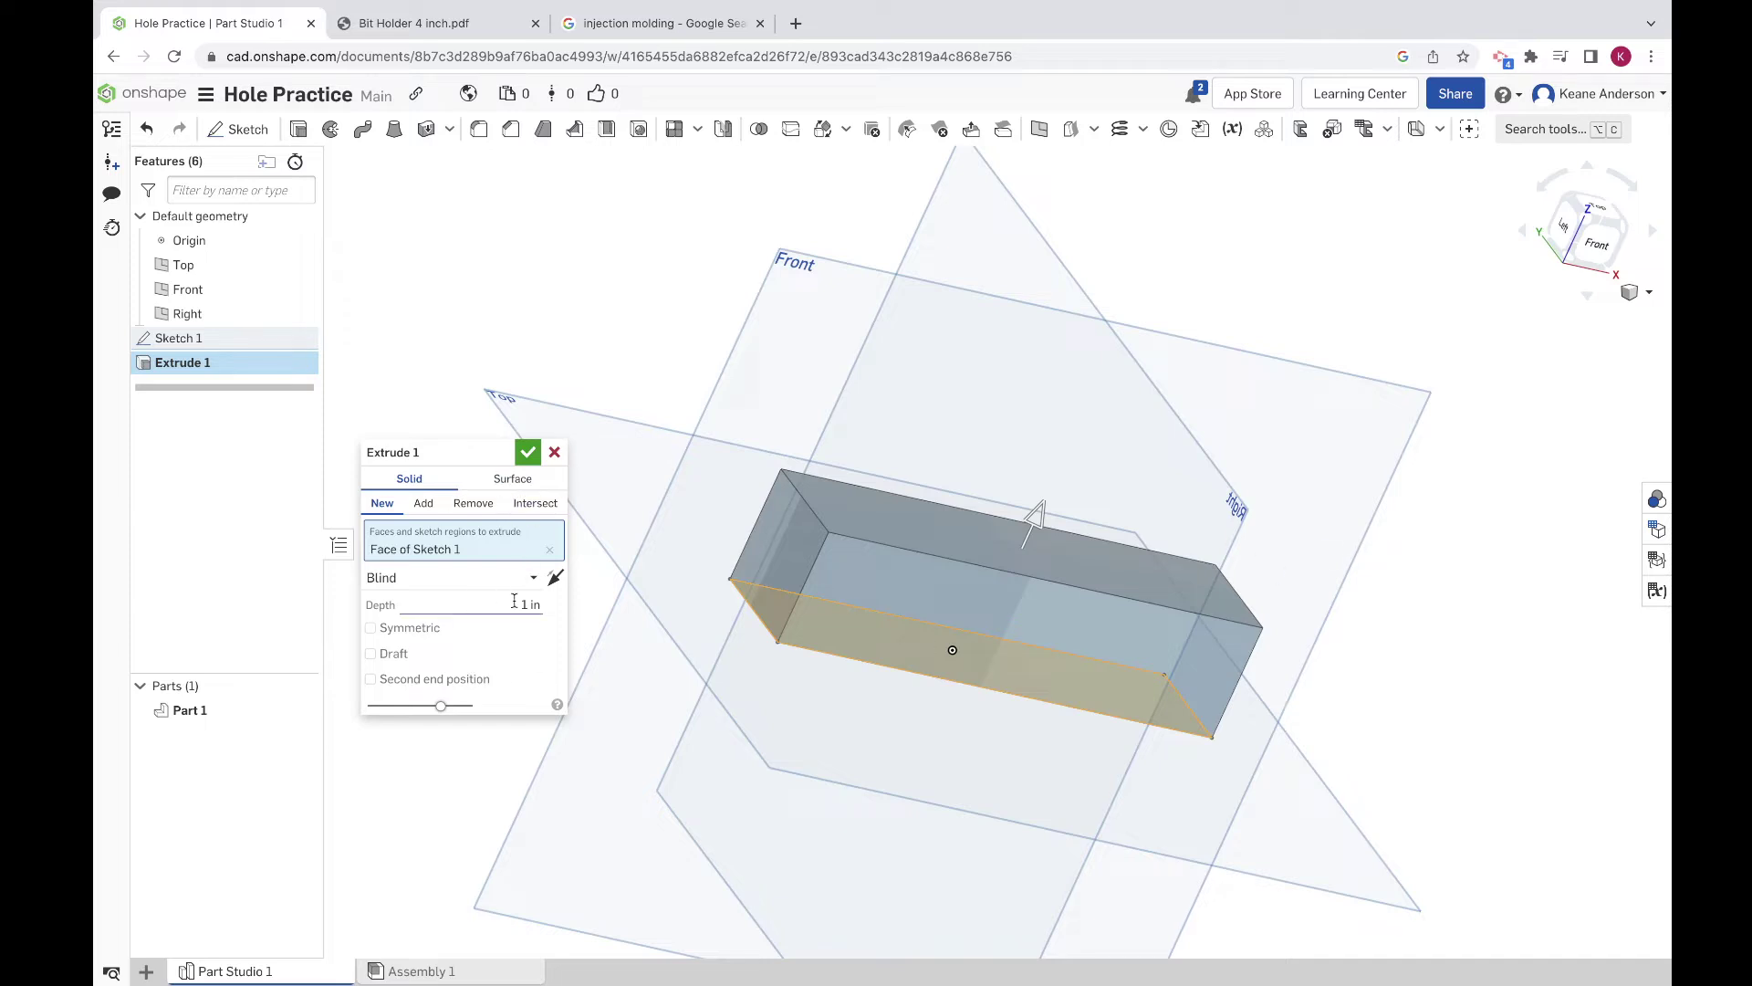
left_click(524, 606)
key("Return")
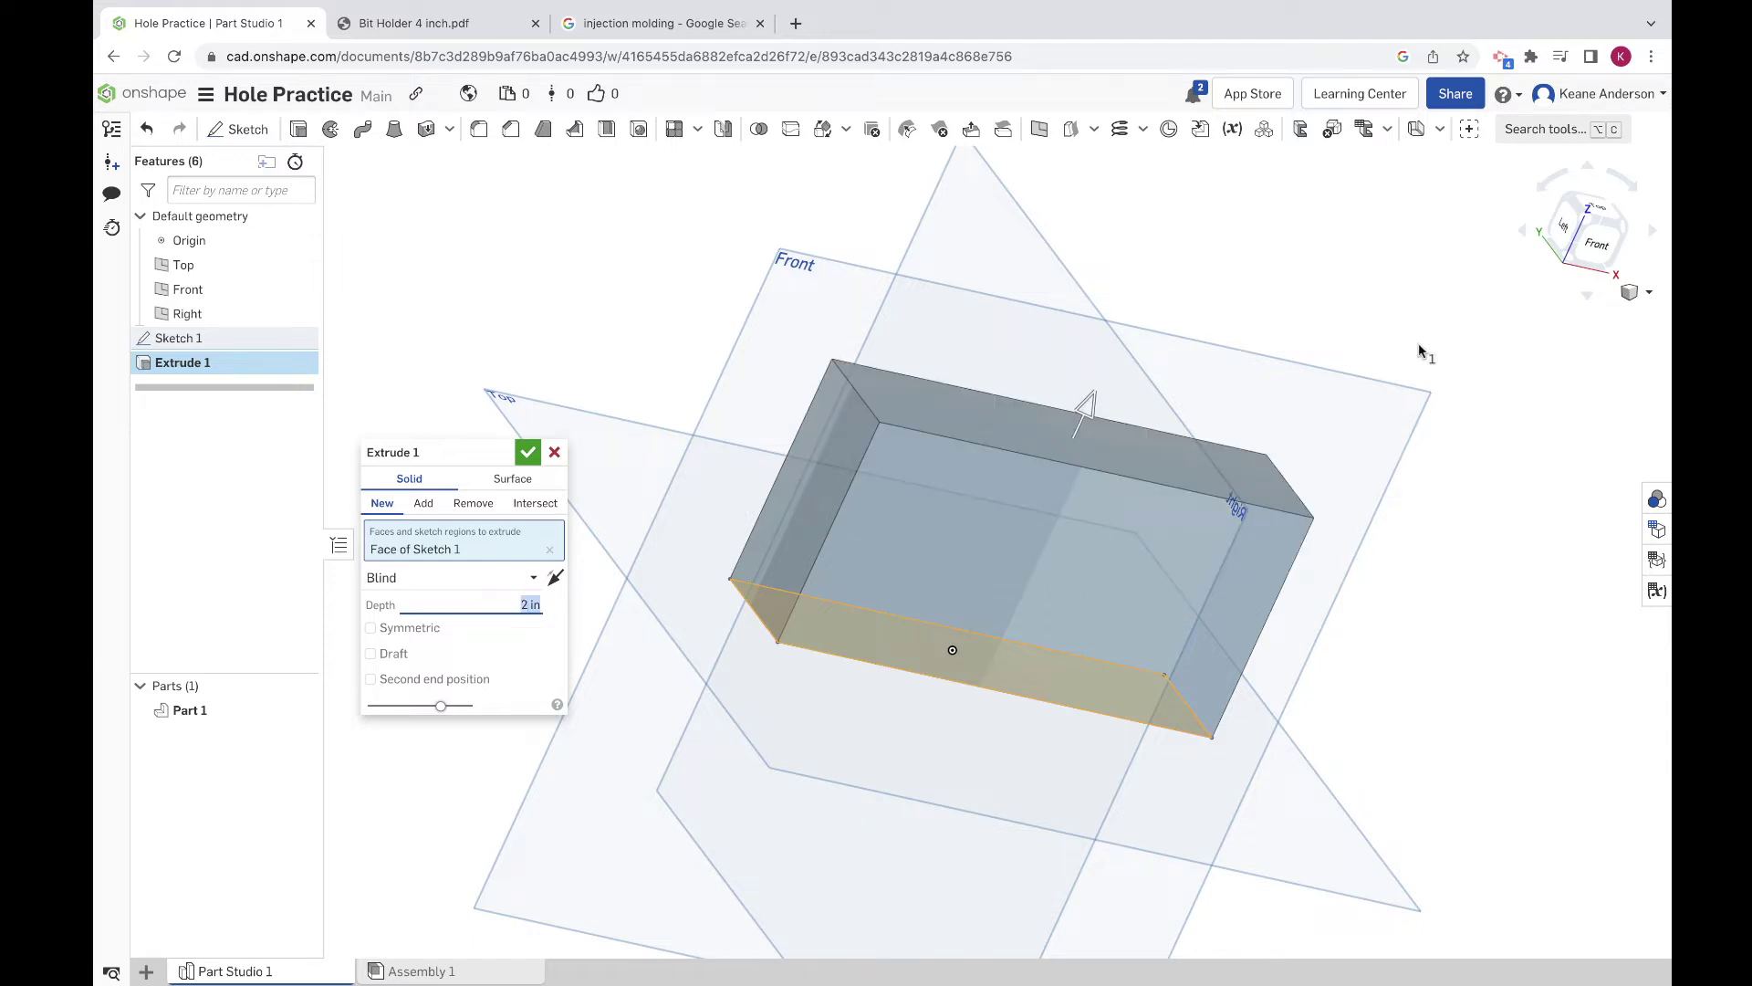
left_click(528, 452)
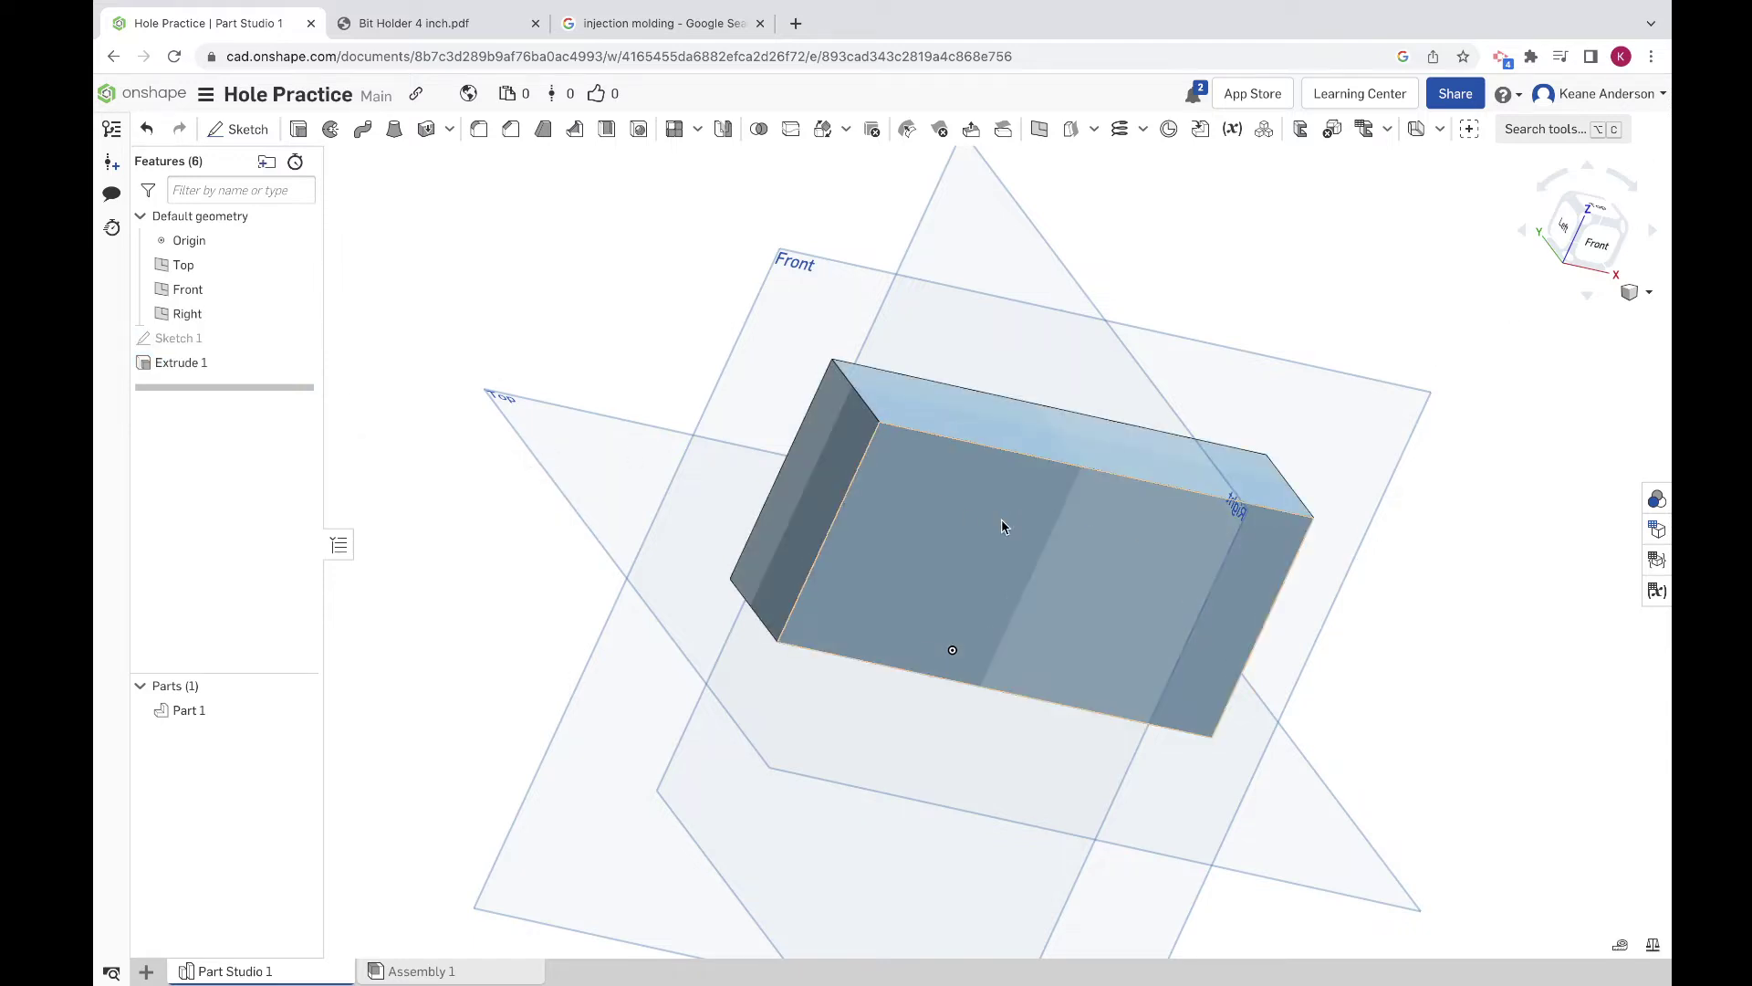
right_click_drag(1002, 526, 978, 575)
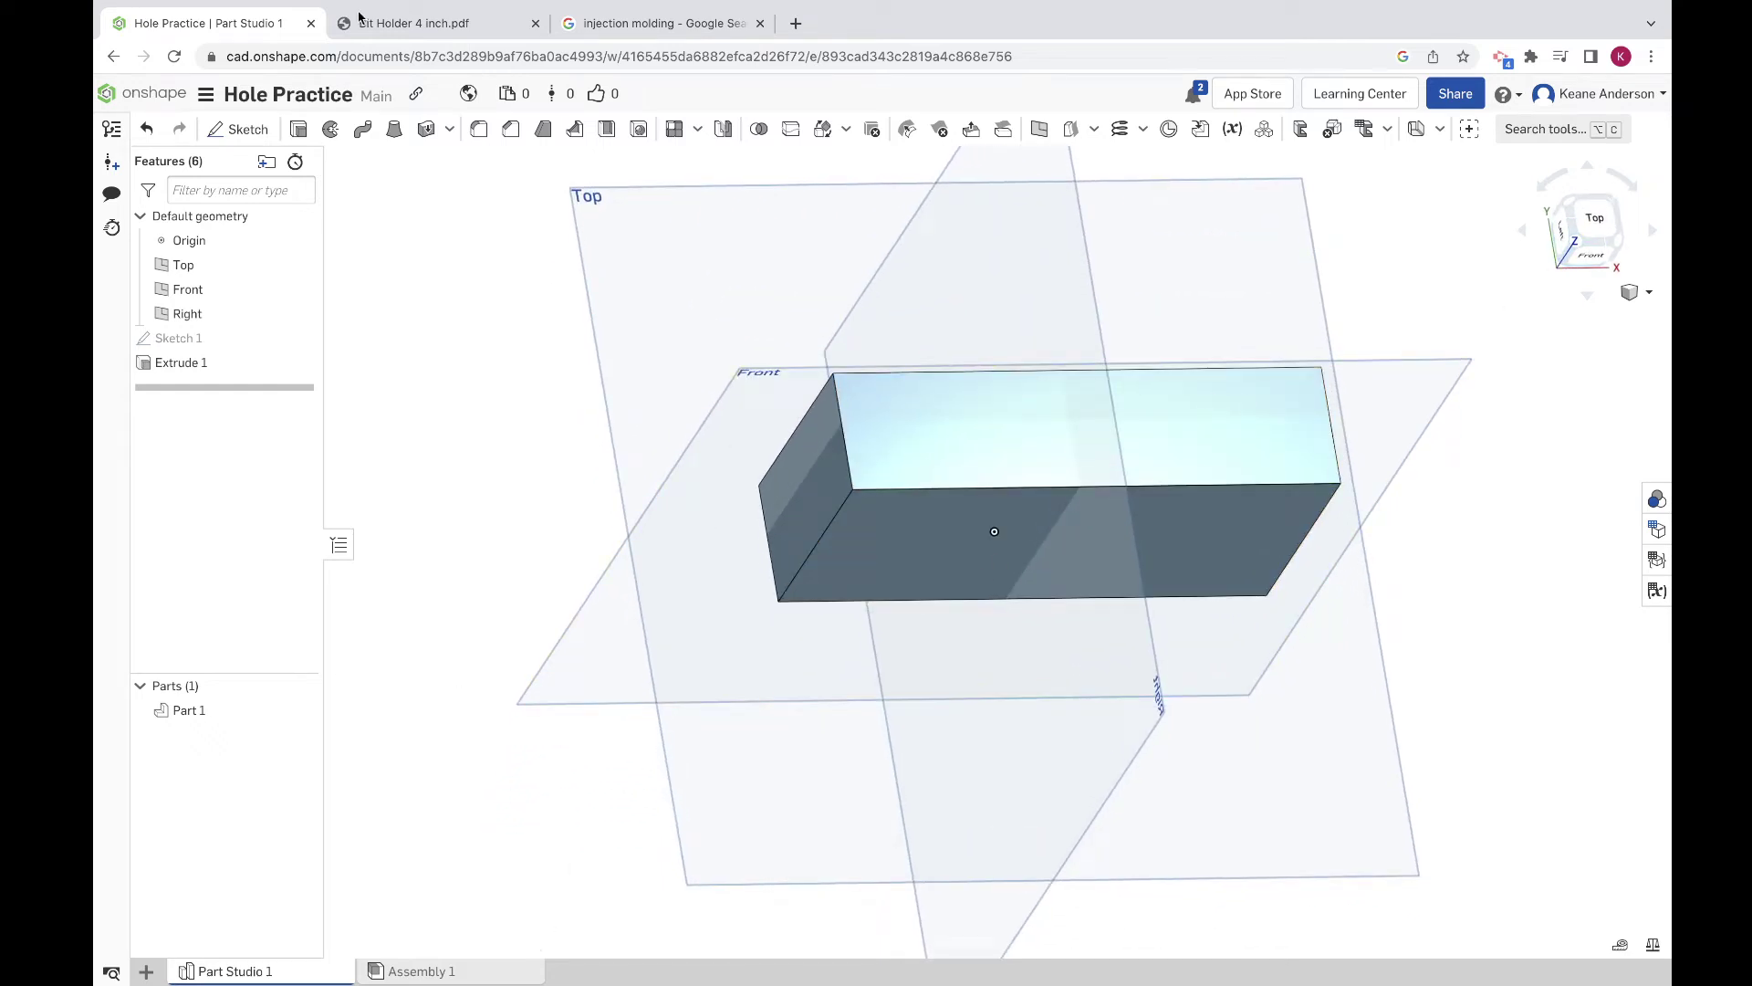
Step: Sketch on the block's top face a horizontal construction line from the left edge to the right edge
left_click(235, 129)
left_click(1225, 442)
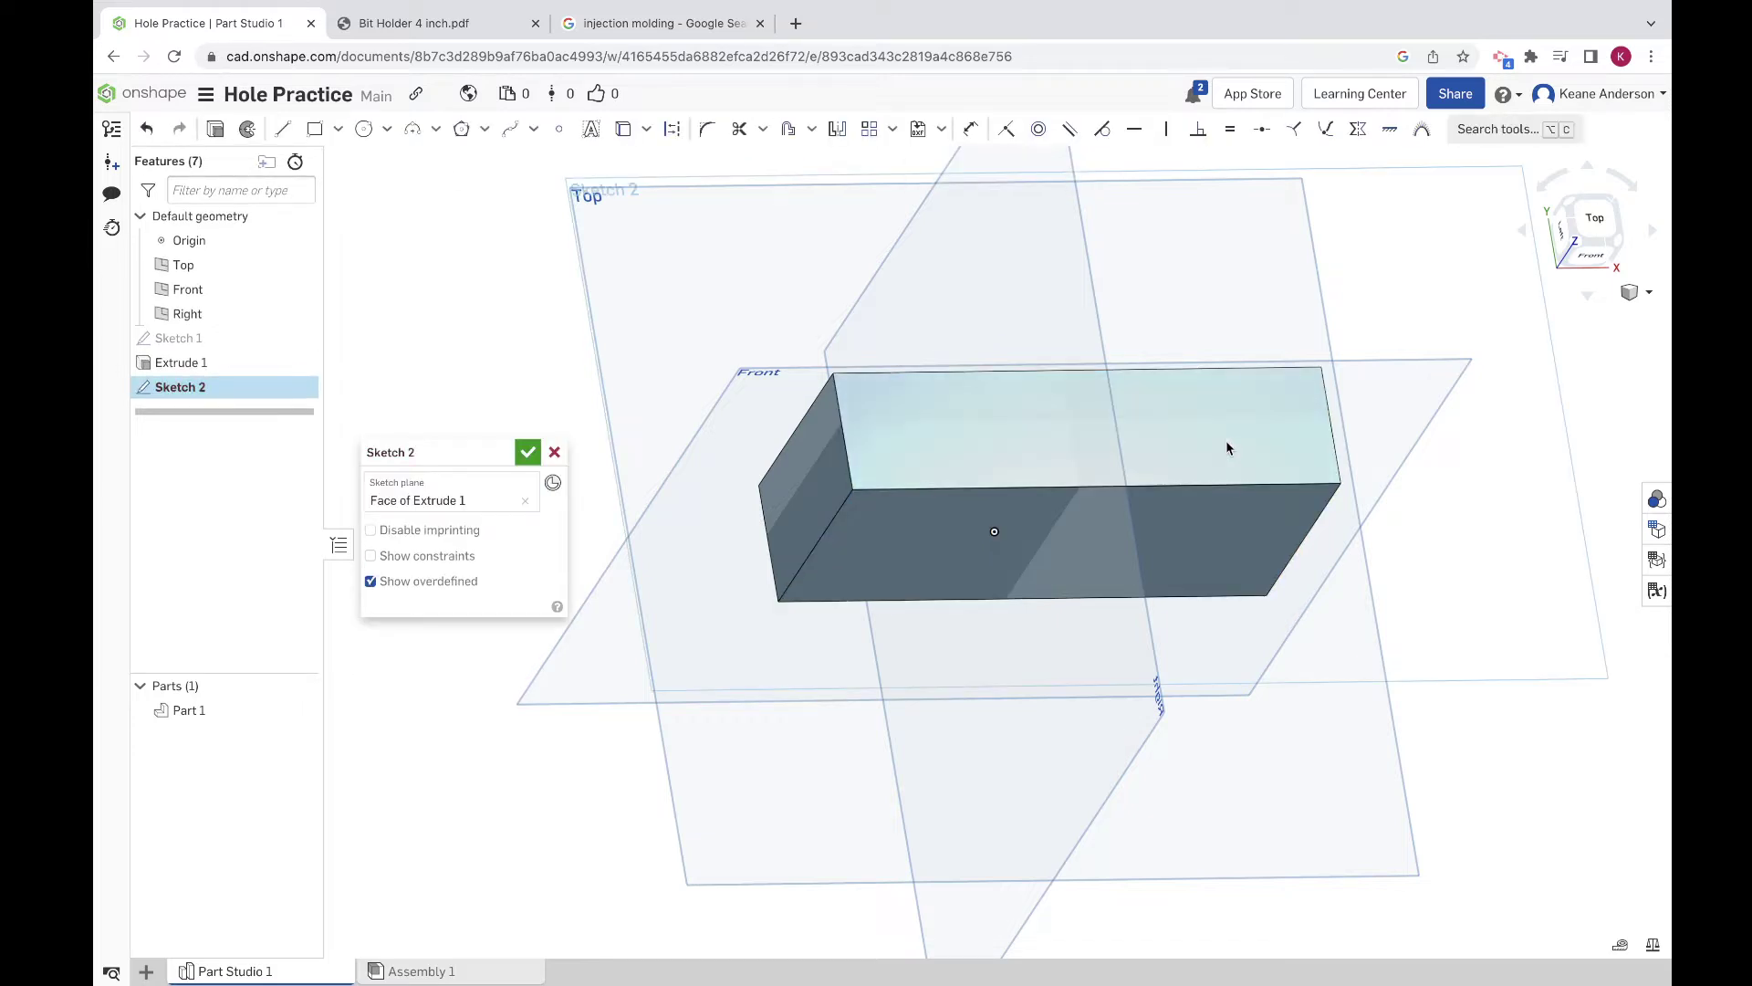
left_click(1597, 219)
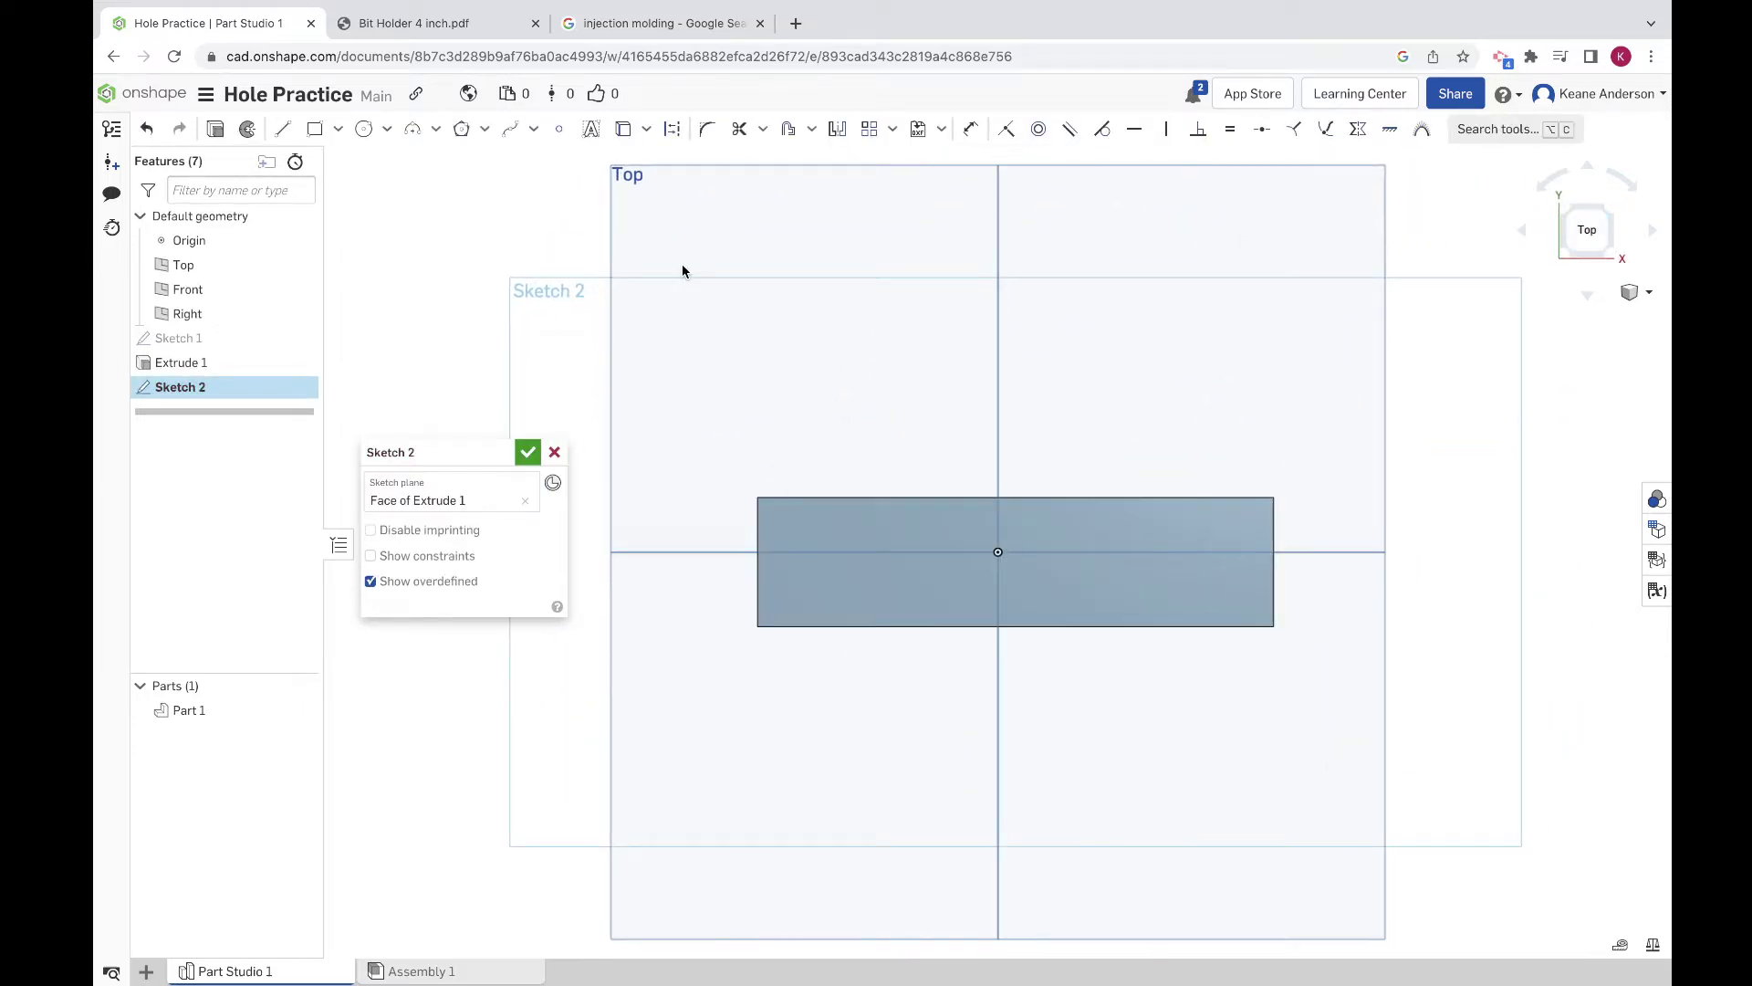
left_click(282, 128)
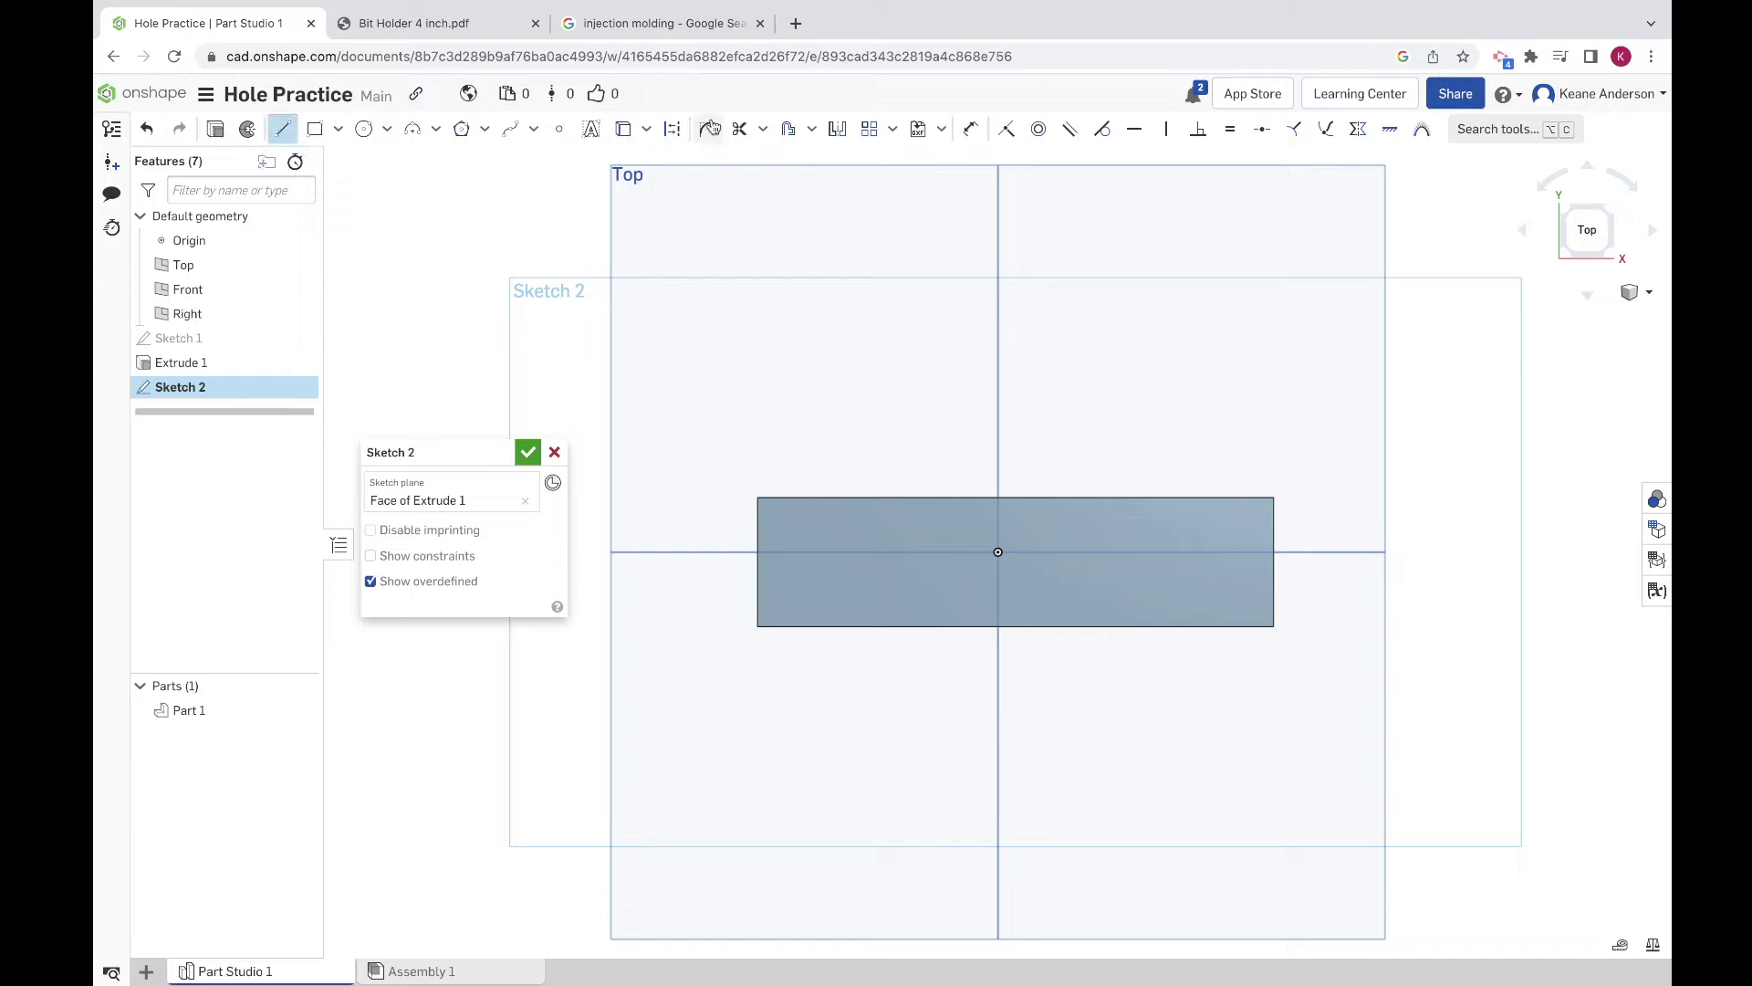
left_click(671, 129)
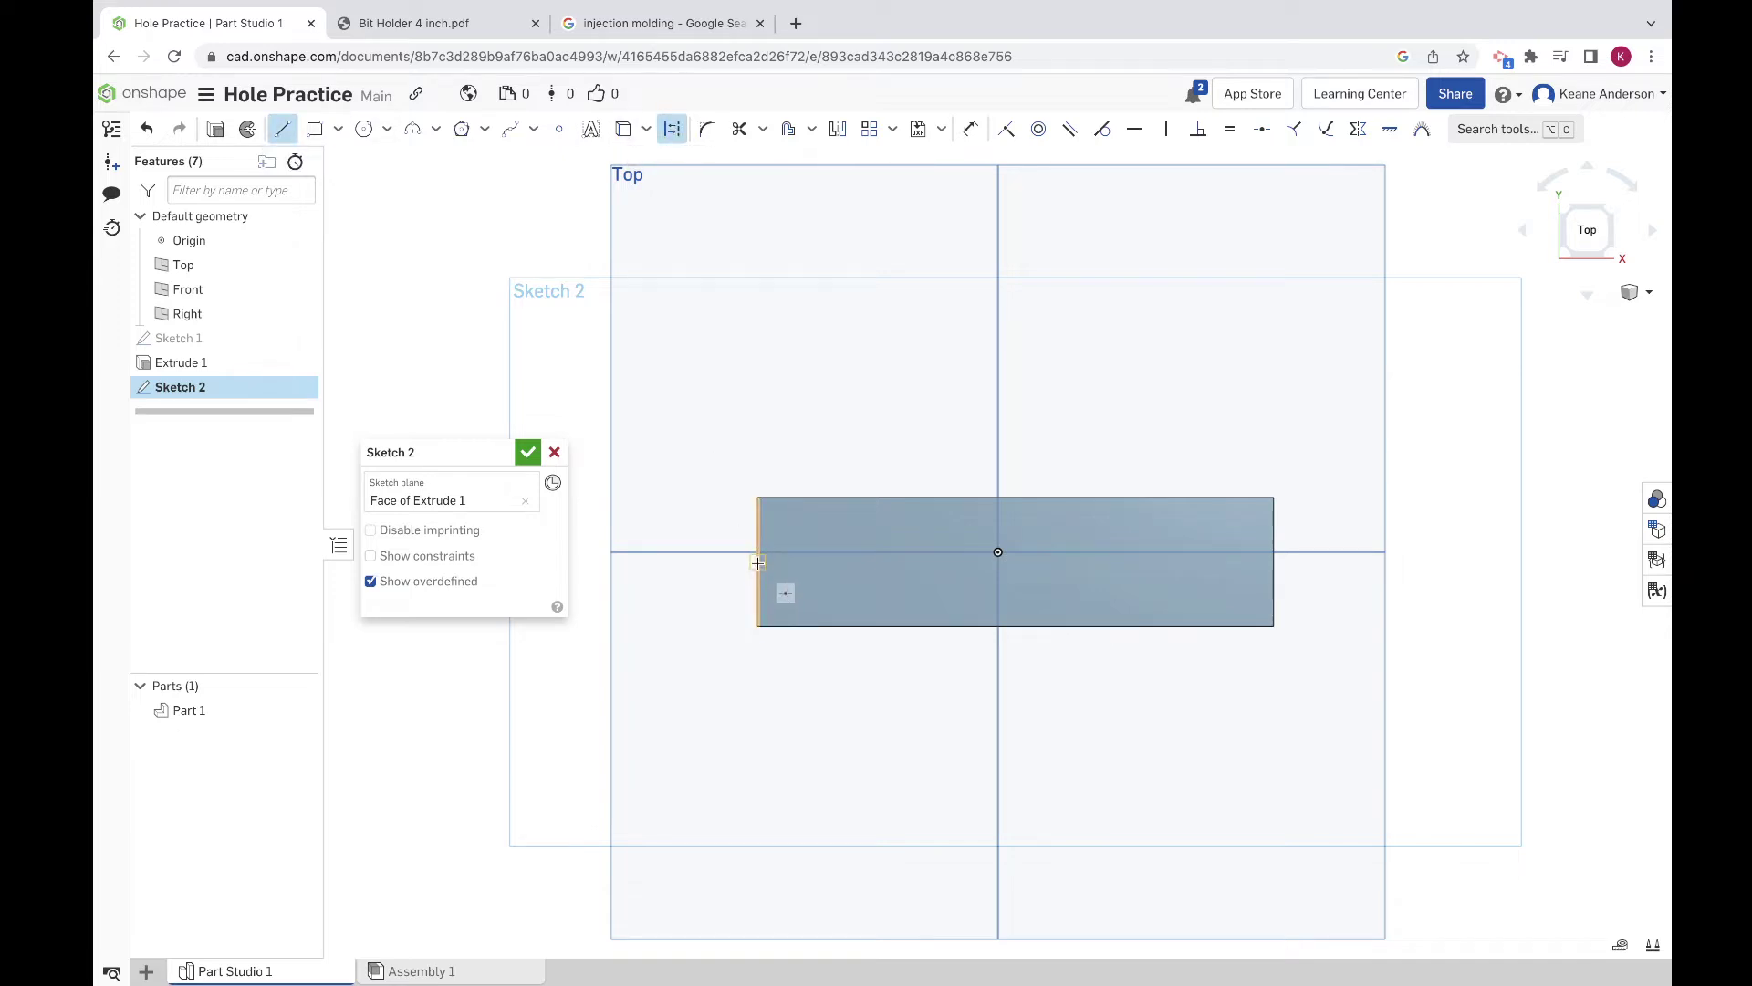
left_click(757, 562)
left_click(1275, 562)
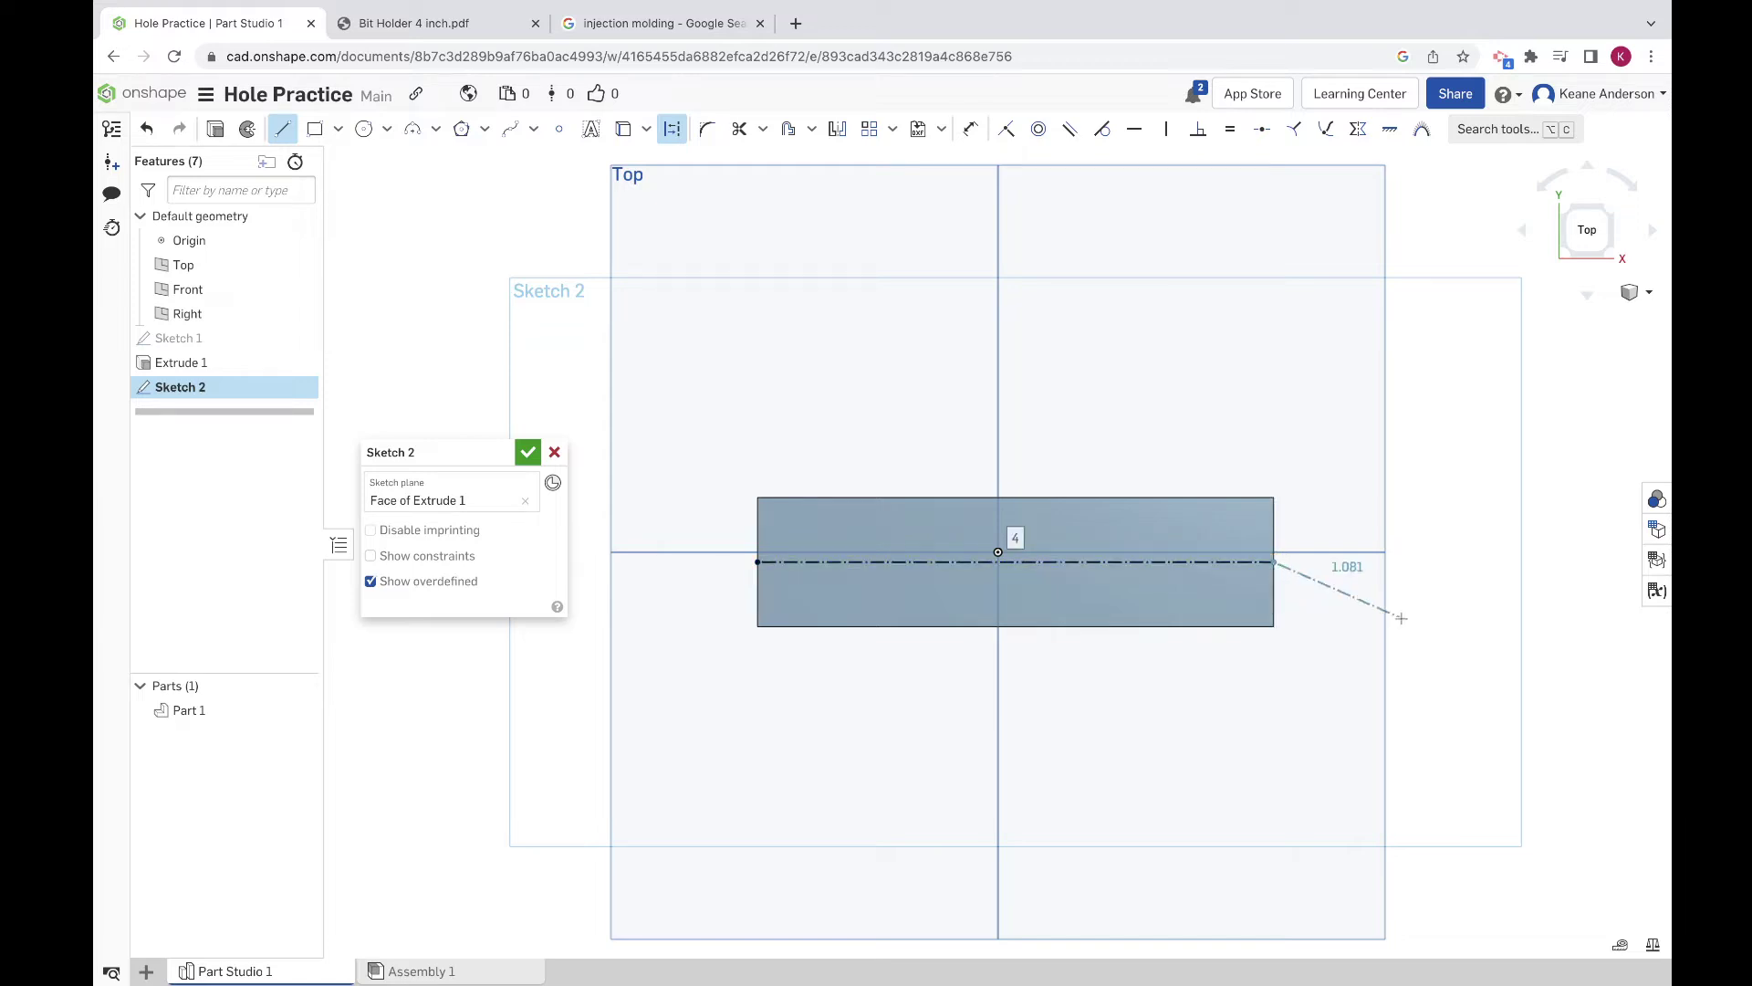
key("Escape")
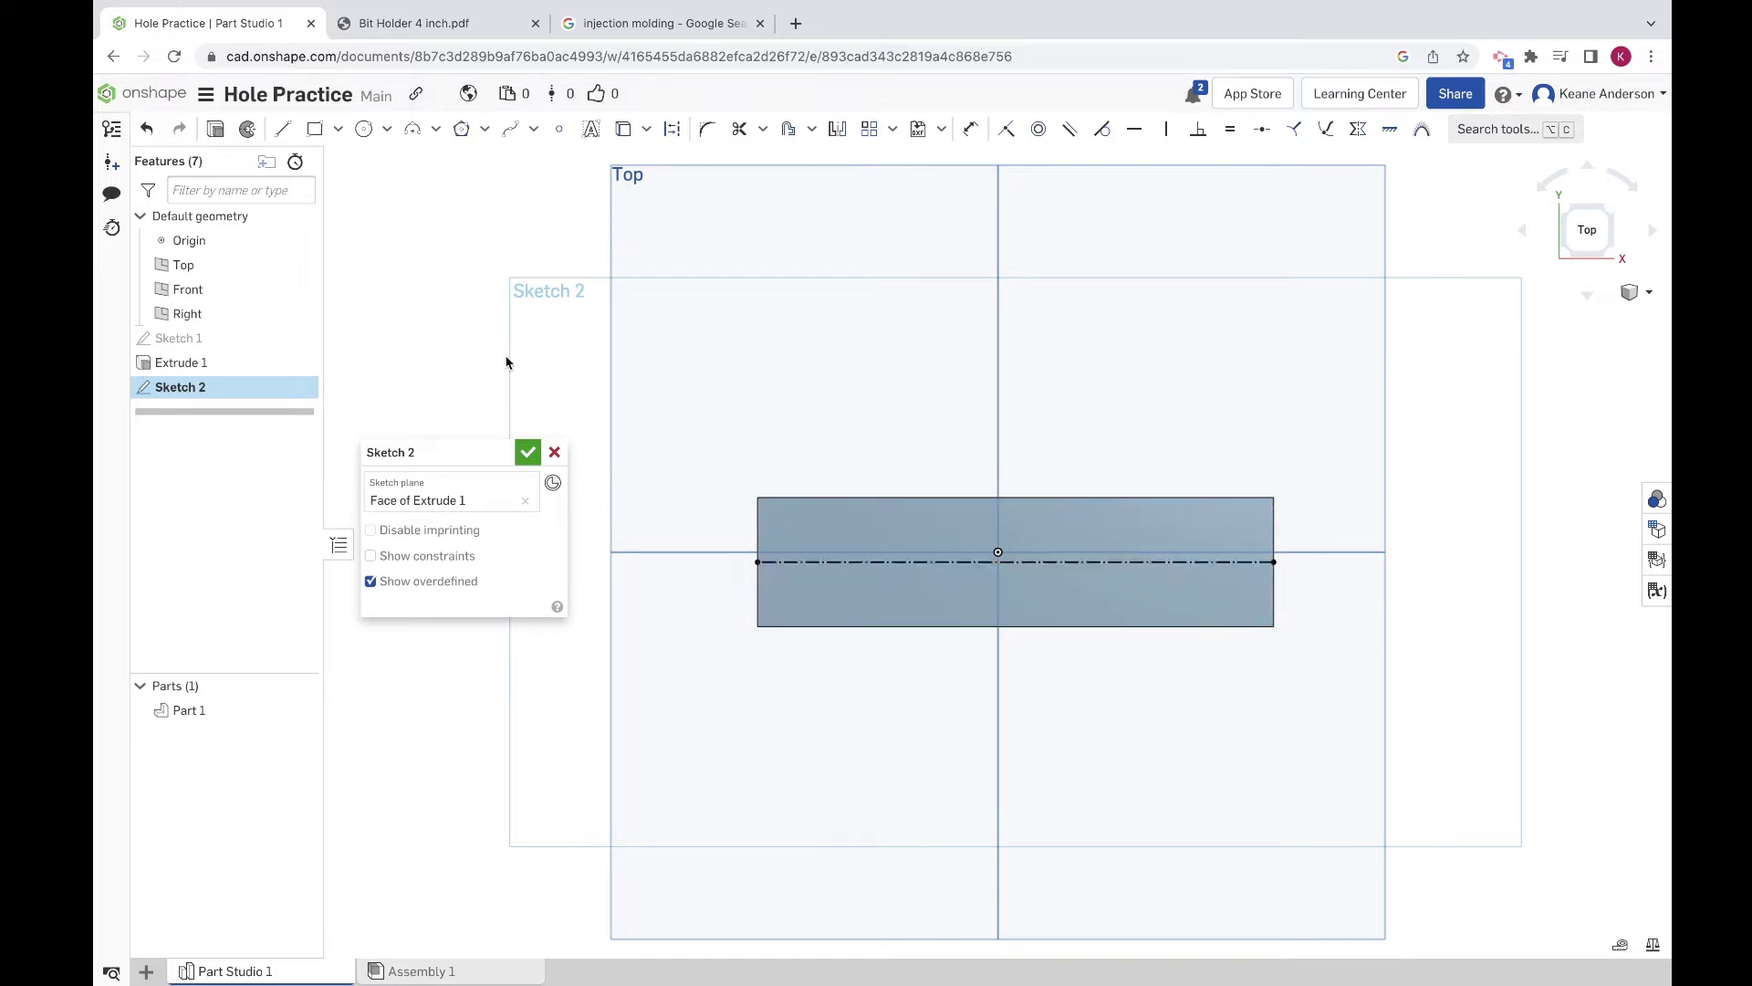
Step: Place a point on the construction line 0.5 inch from the left edge
left_click(559, 129)
left_click(829, 561)
left_click(970, 128)
left_click(829, 562)
left_click(758, 580)
left_click(798, 681)
key("BackSpace")
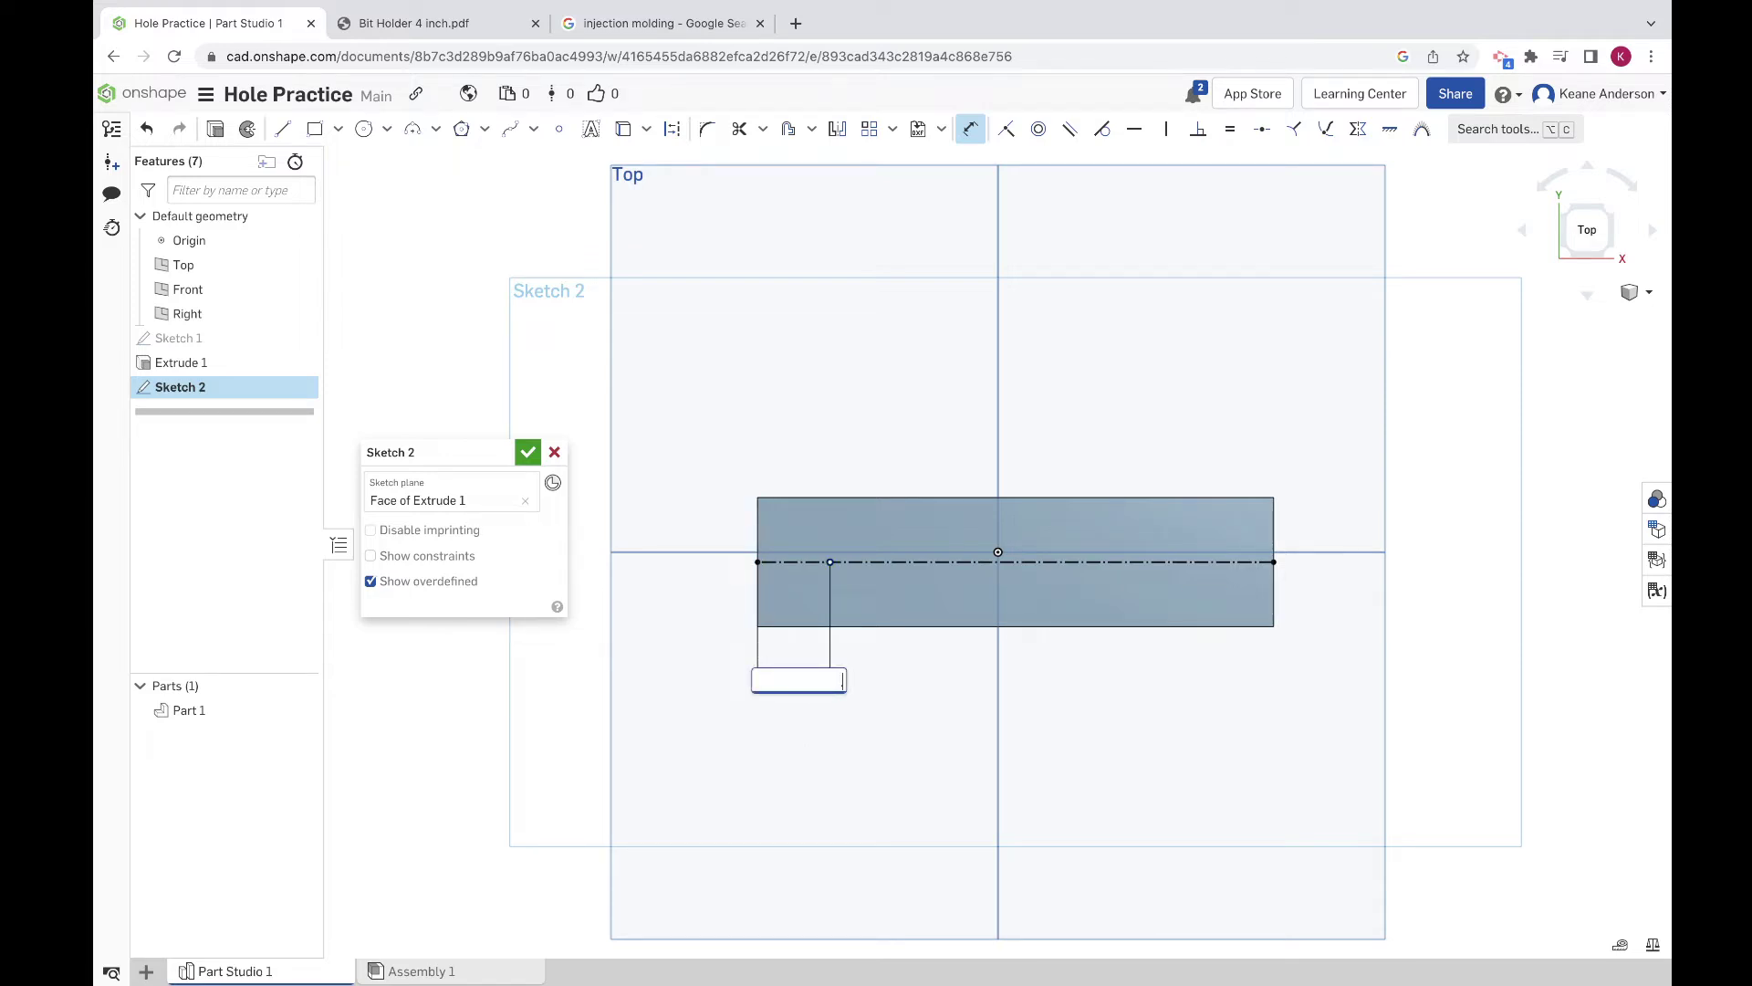
type(".5")
key("Return")
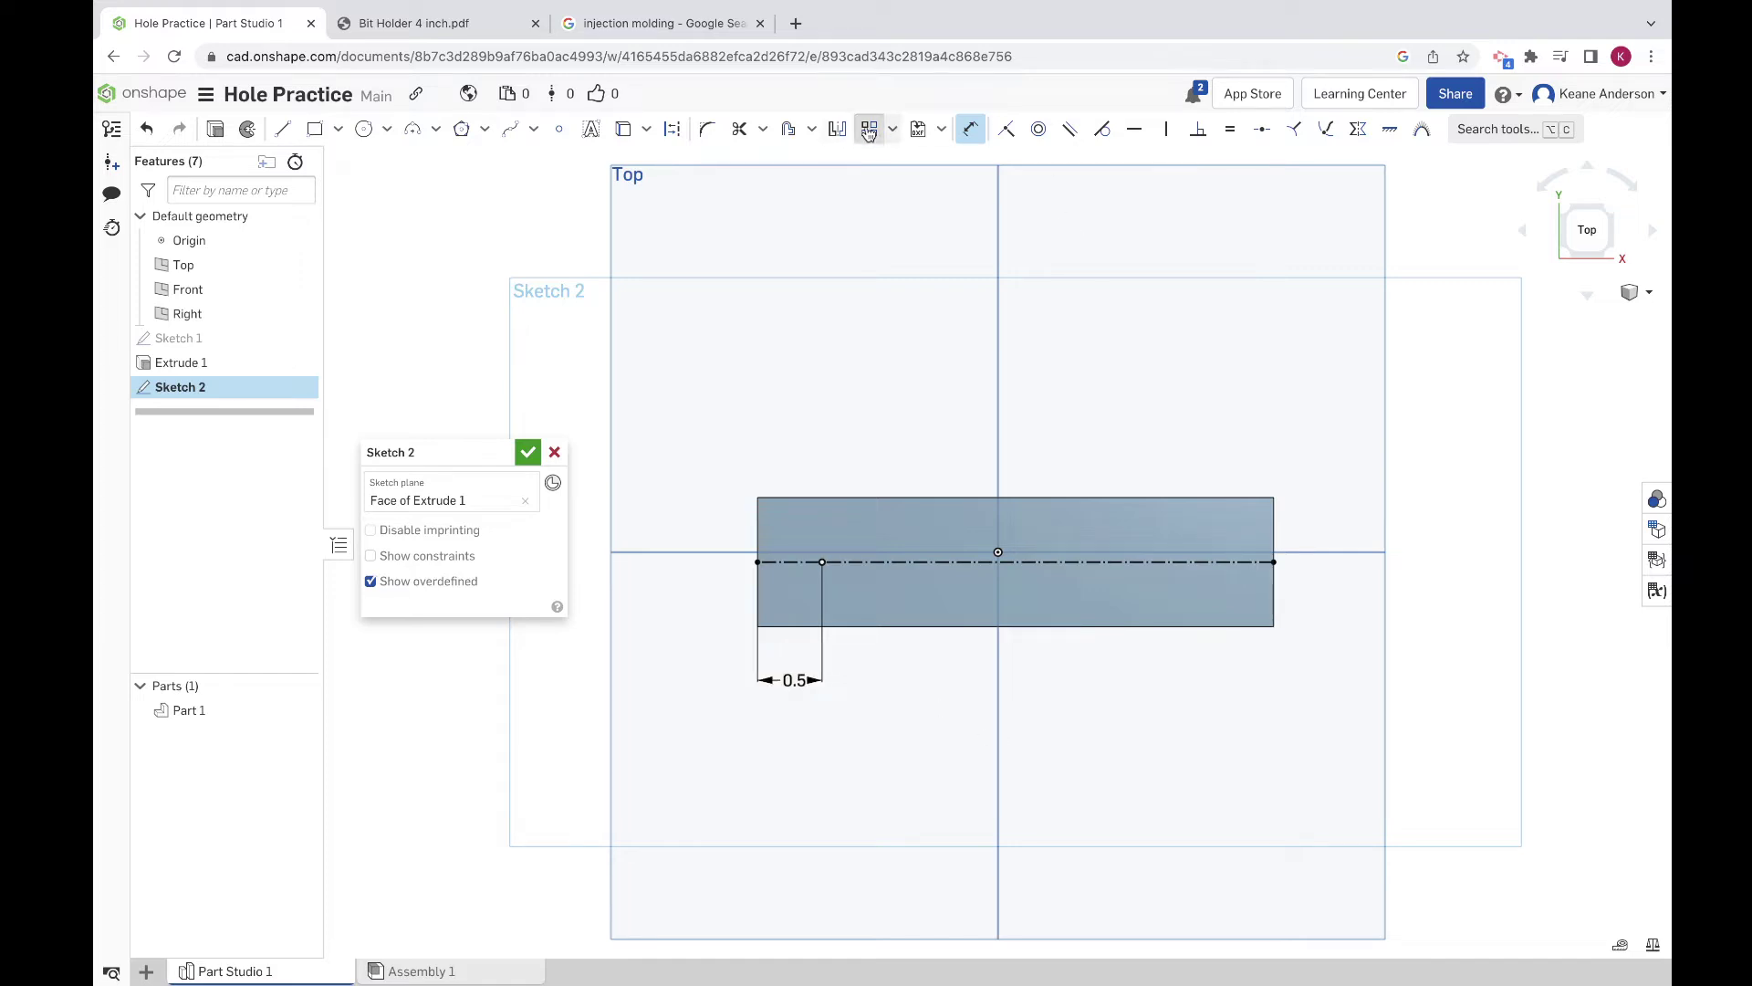
Step: Linear-pattern the point into 5 points spaced 0.75 inch apart along the centreline
left_click(869, 129)
left_click(821, 563)
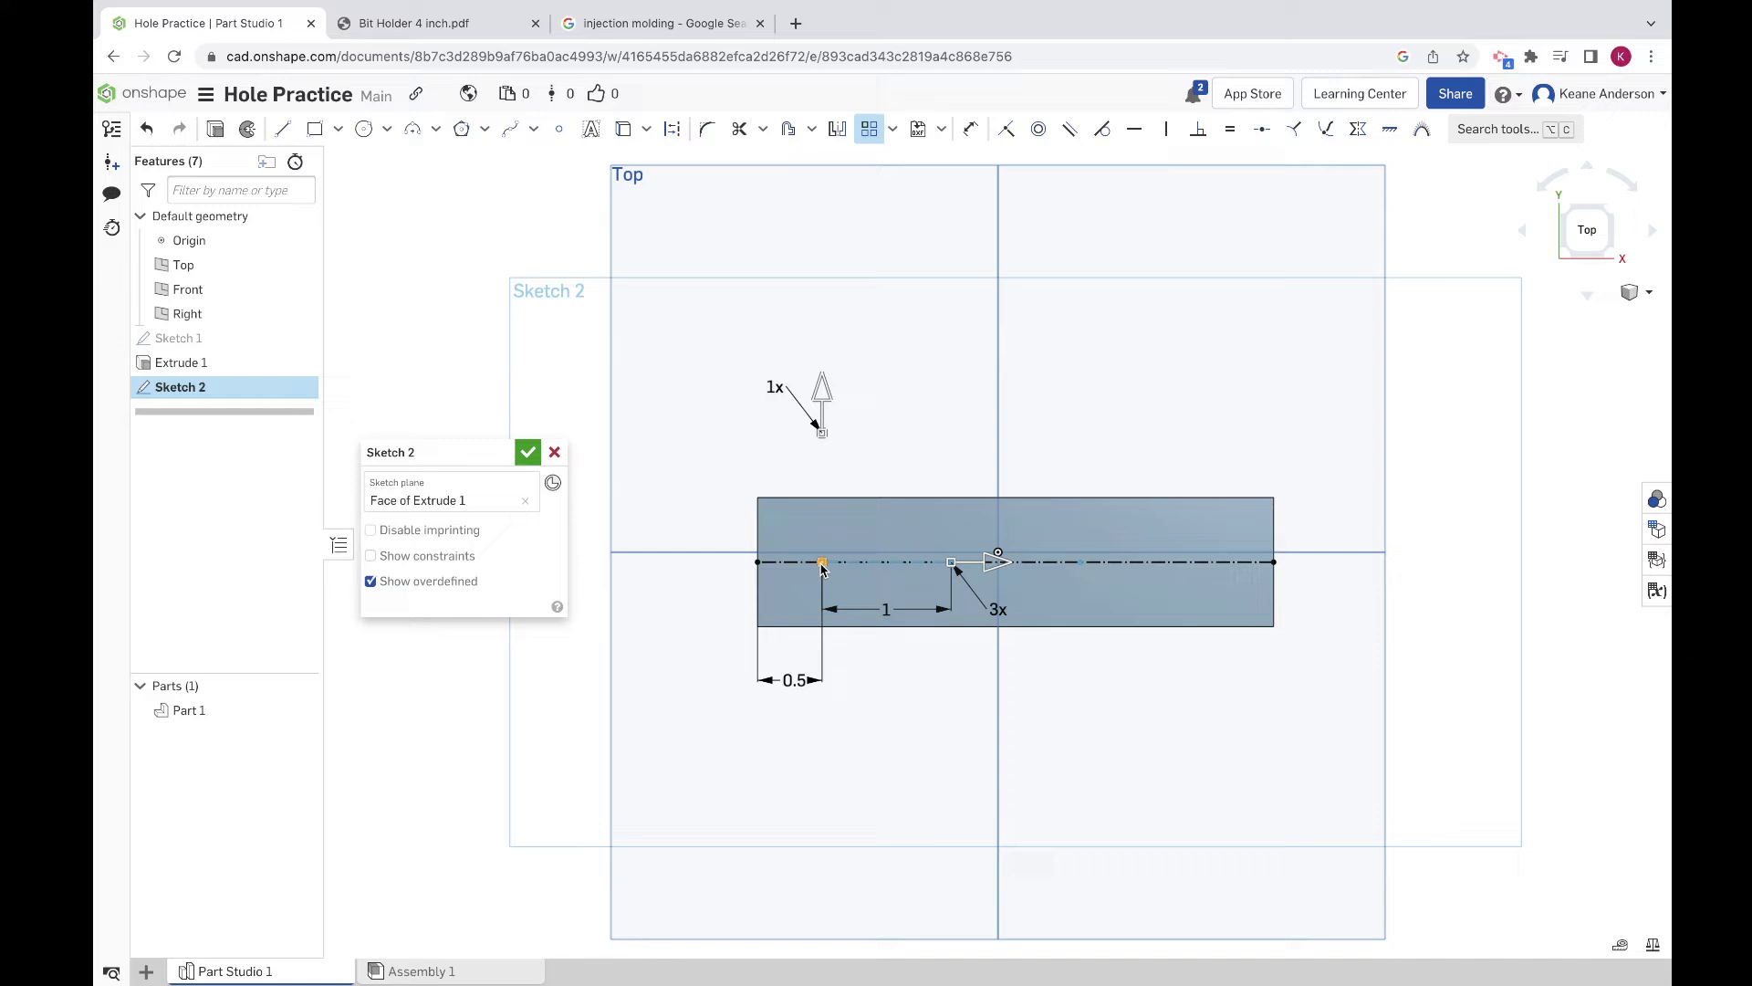
left_click(887, 609)
double_click(888, 611)
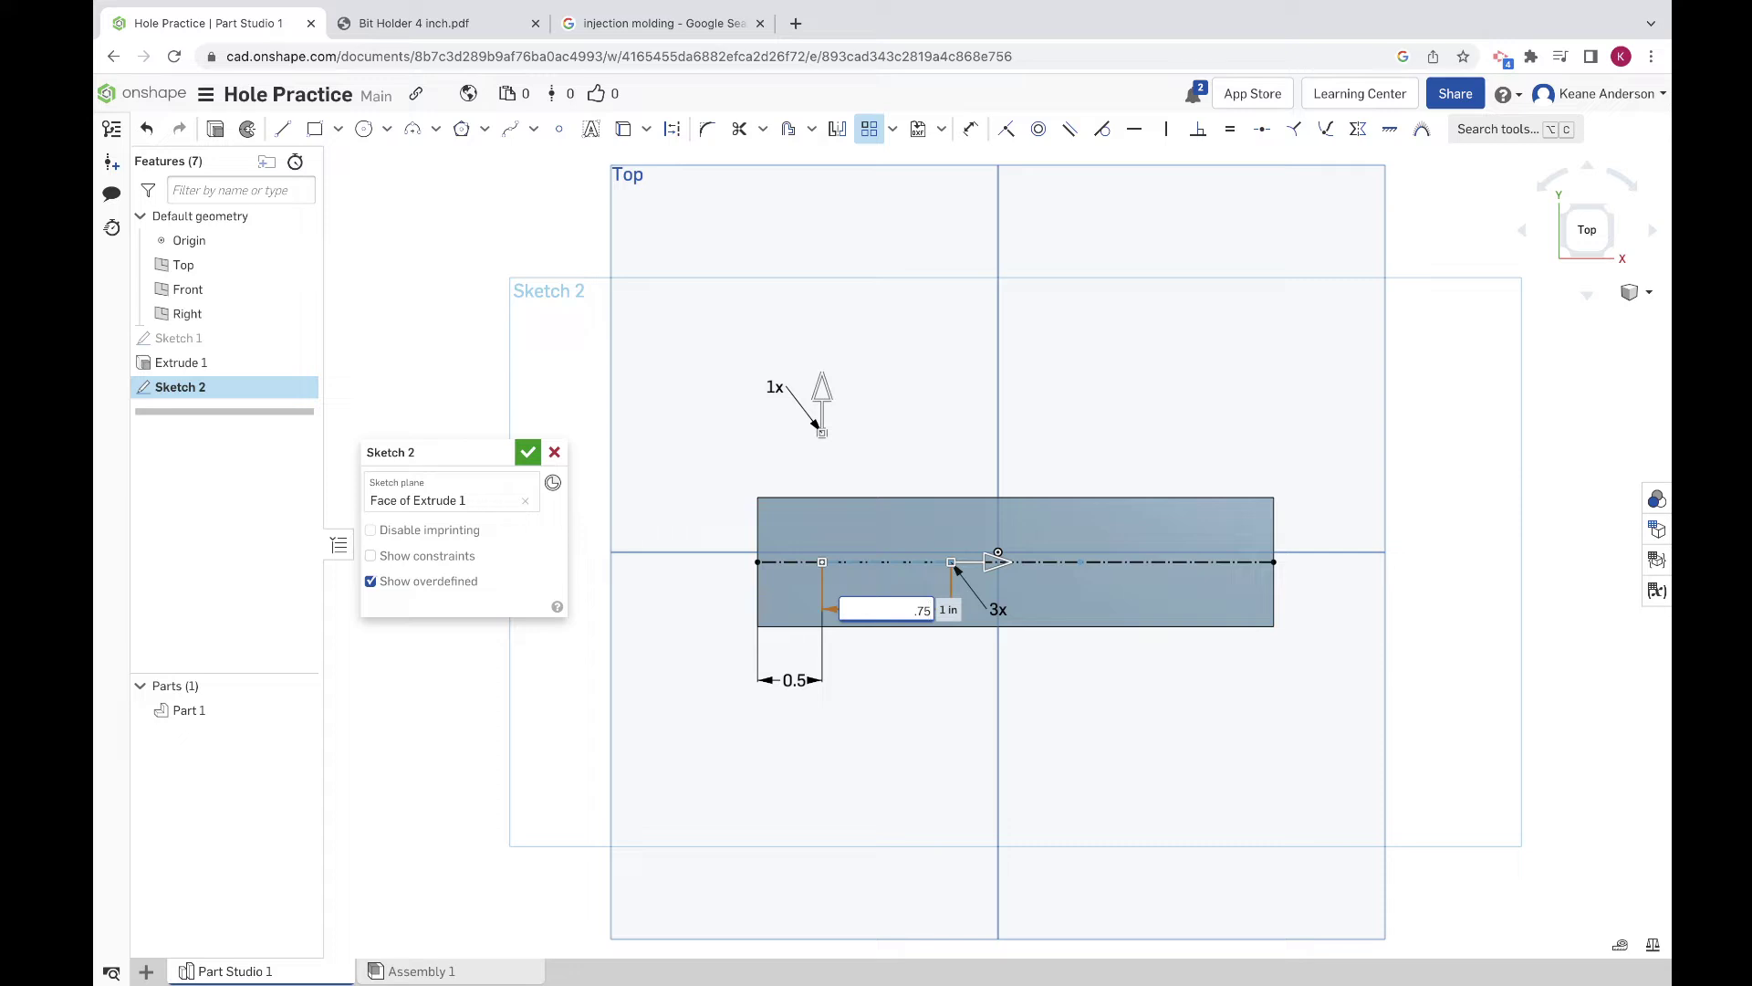
type(".75")
key("Tab")
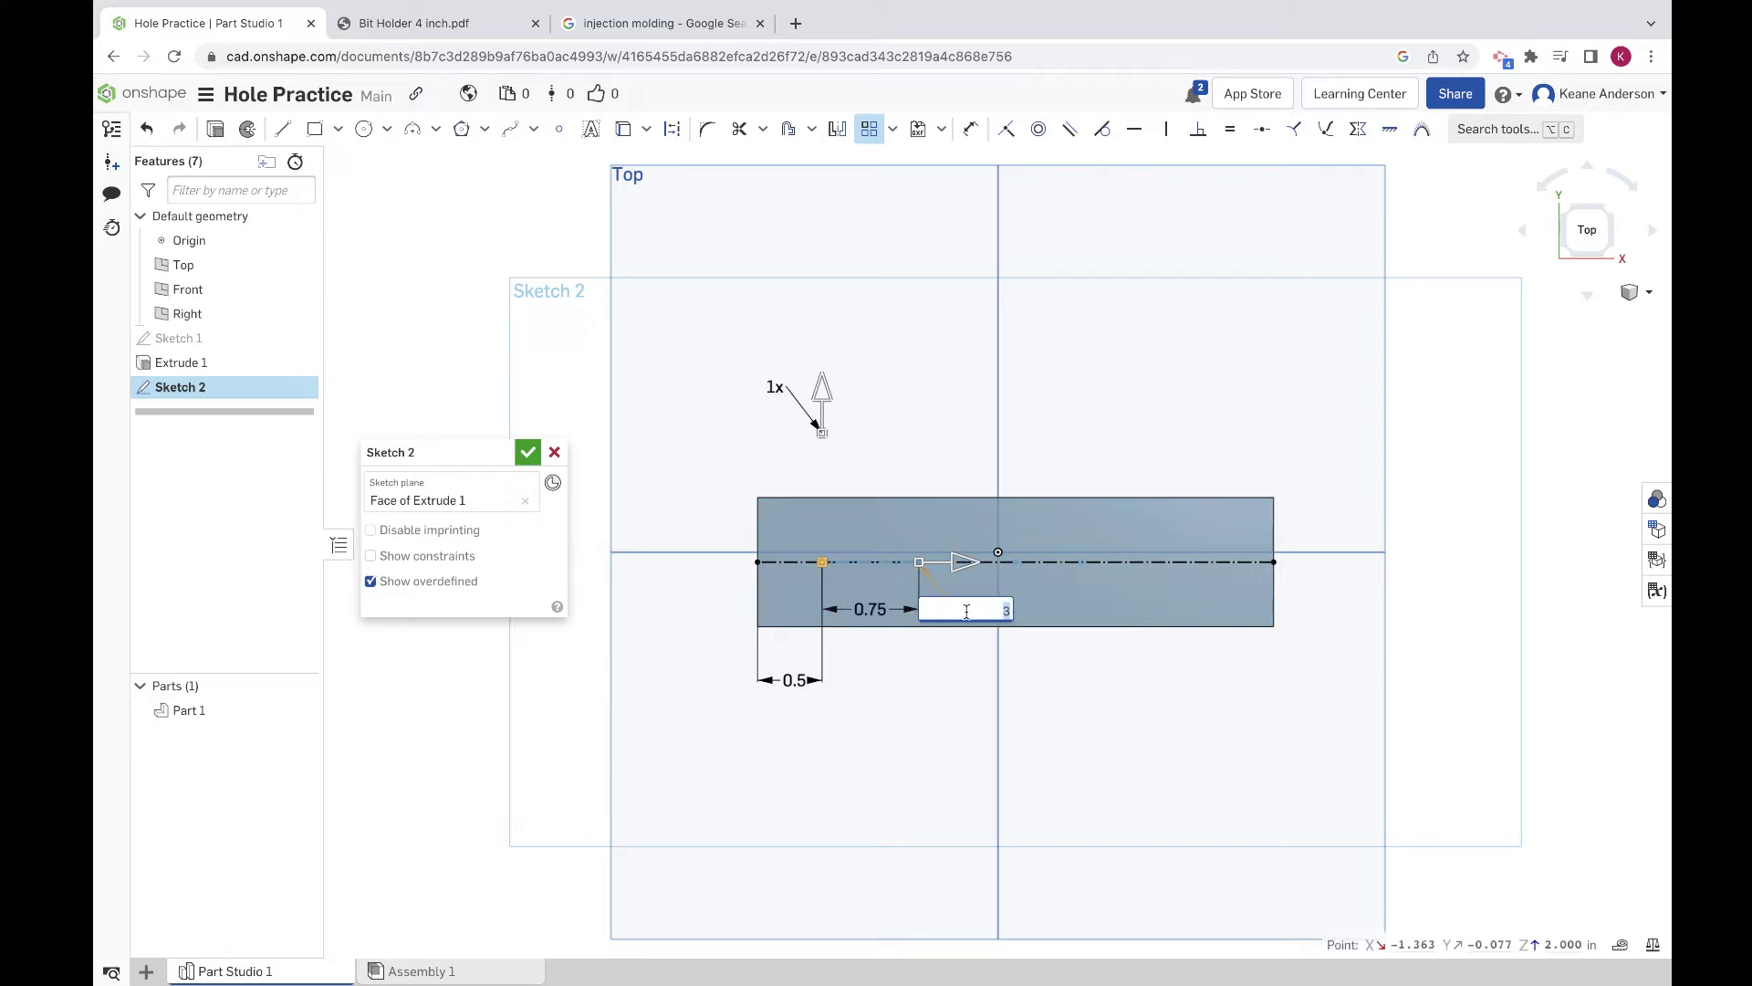
type("5")
key("Return")
scroll(1217, 591, "up", 5)
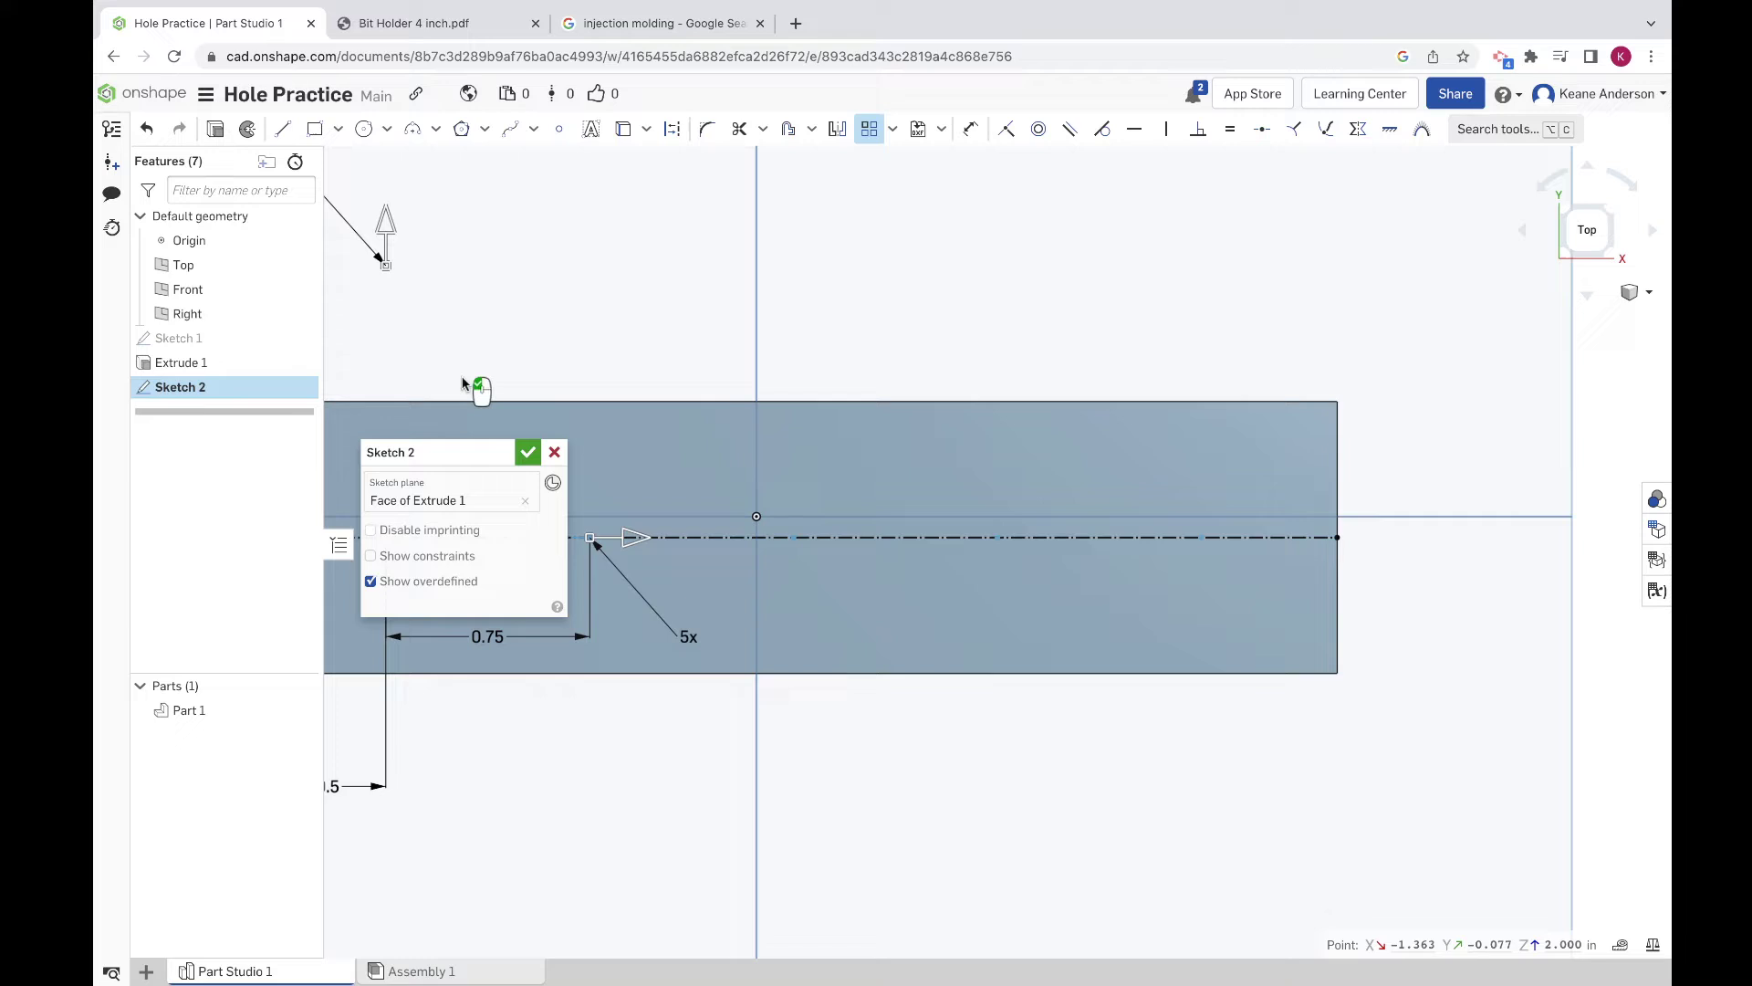
left_click(984, 732)
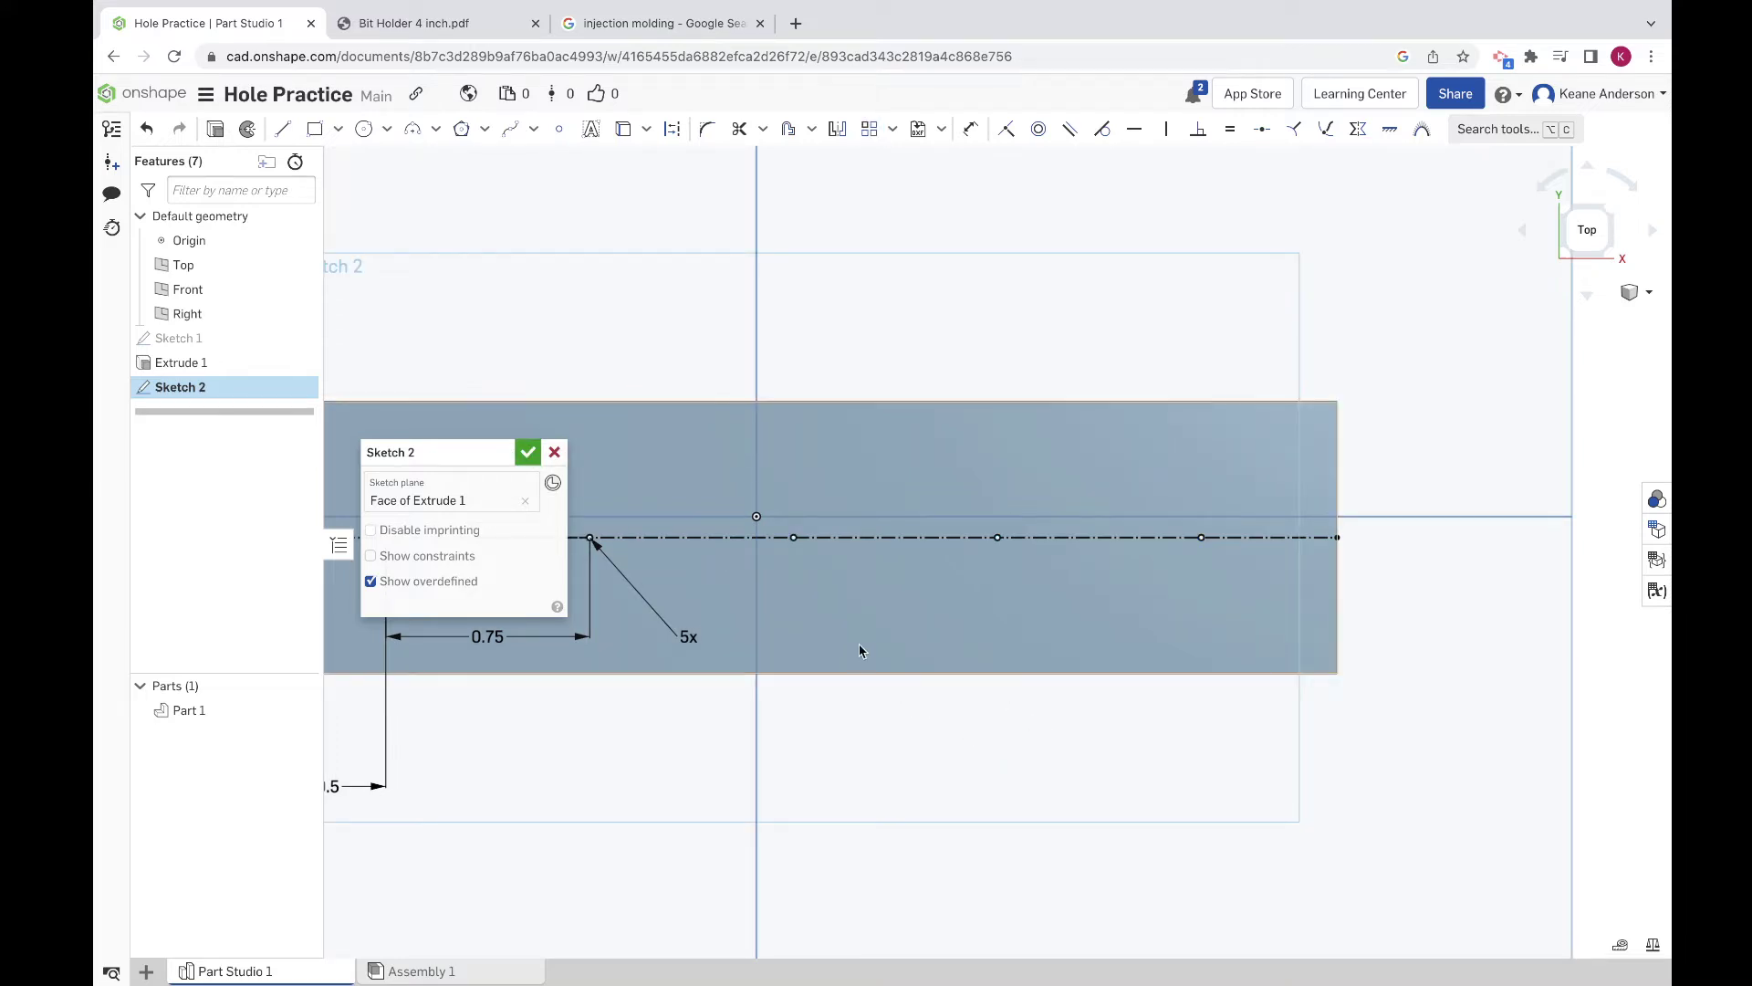
mouse_move(858, 643)
right_mouse_down()
mouse_move(888, 626)
mouse_move(874, 606)
mouse_move(907, 594)
right_mouse_up()
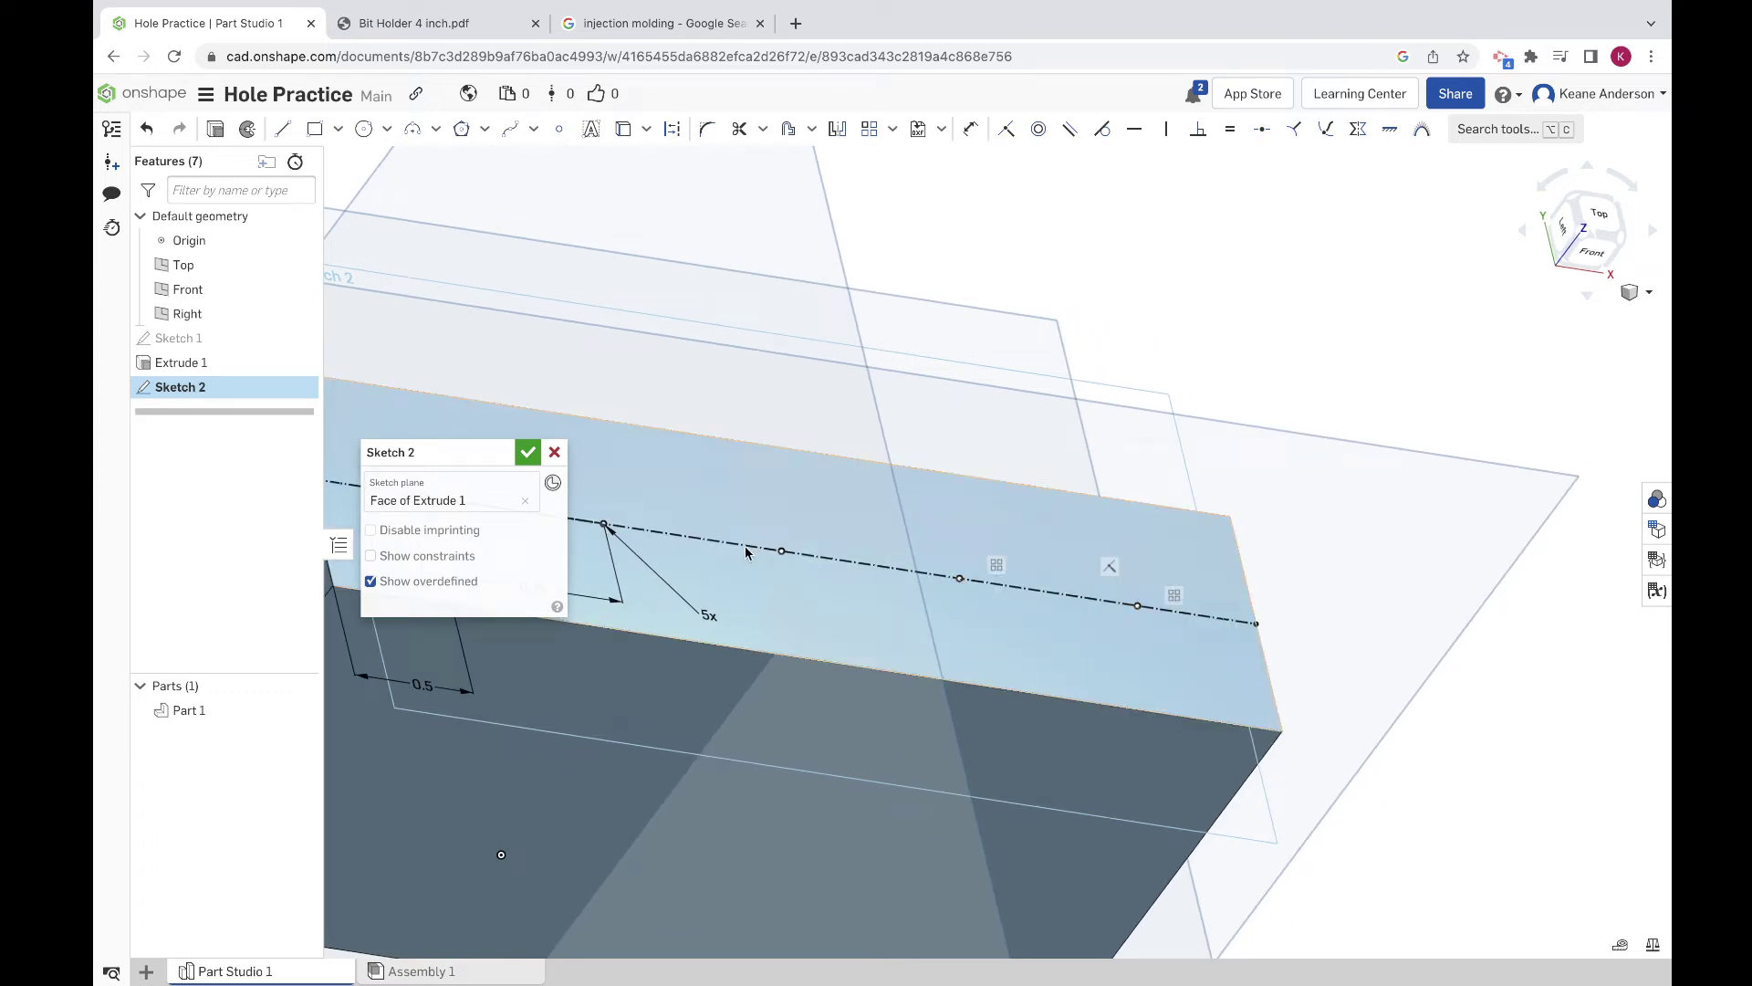
Step: Close Sketch 2 and start a Counterbore-style hole at the first sketch point
left_click(529, 453)
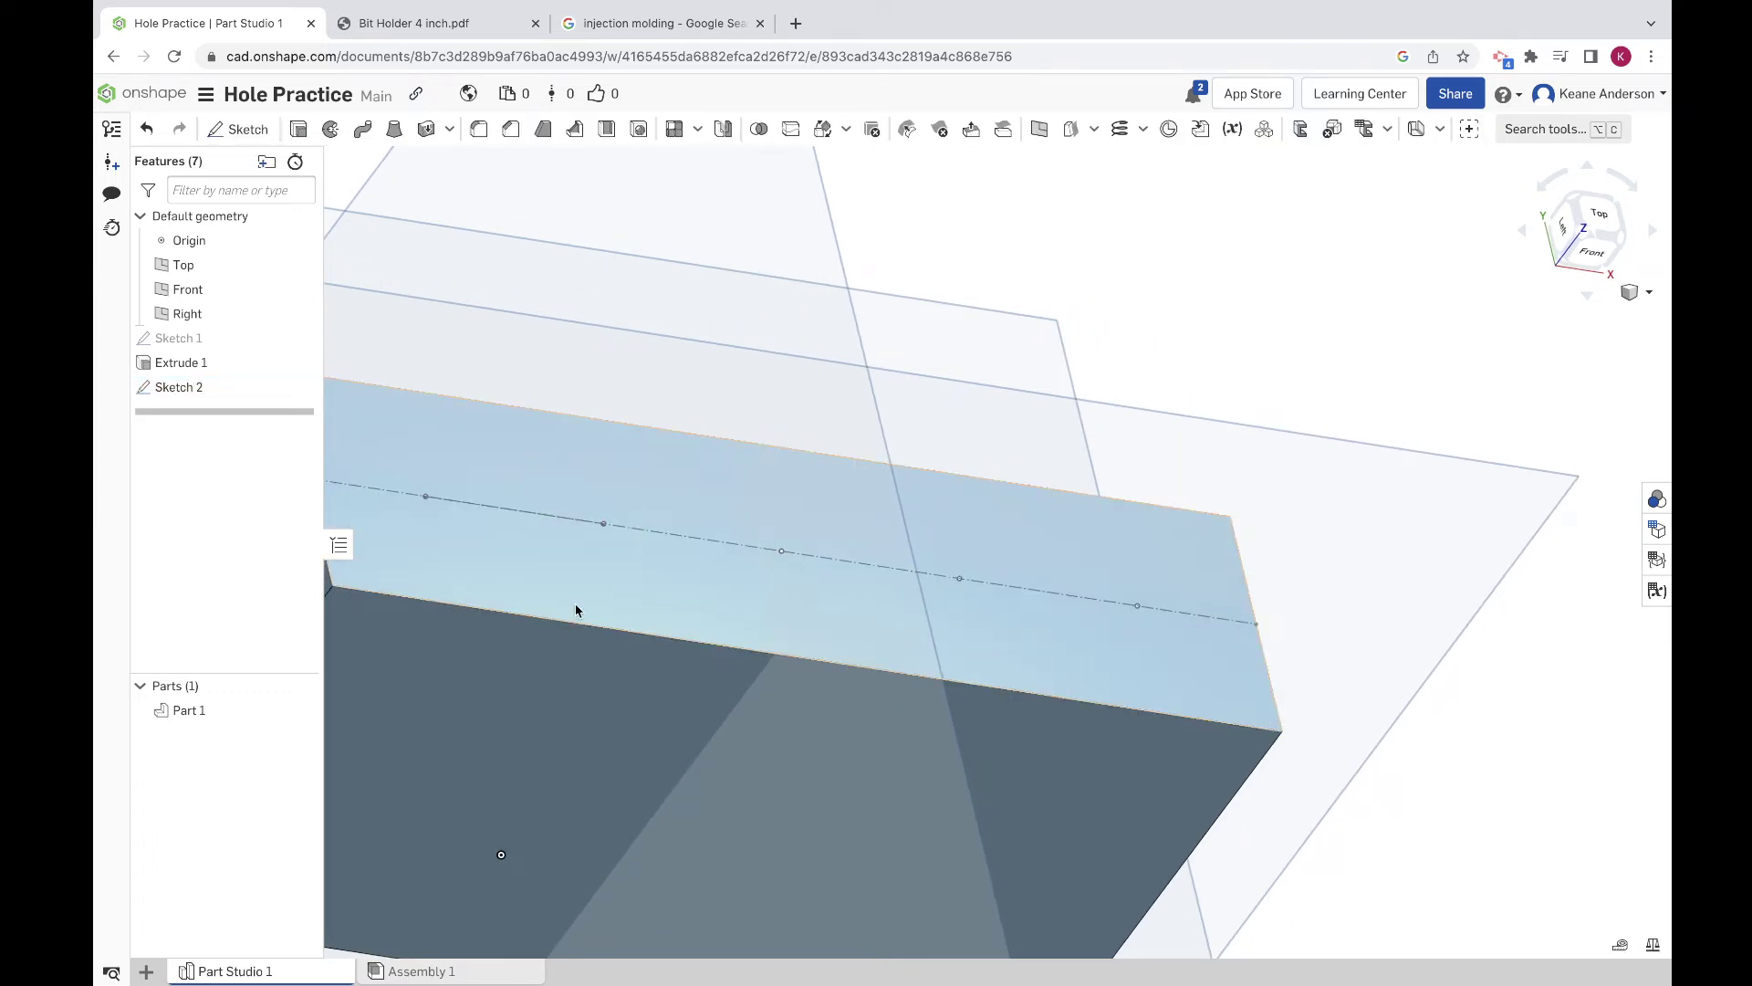
scroll(575, 606, "down", 3)
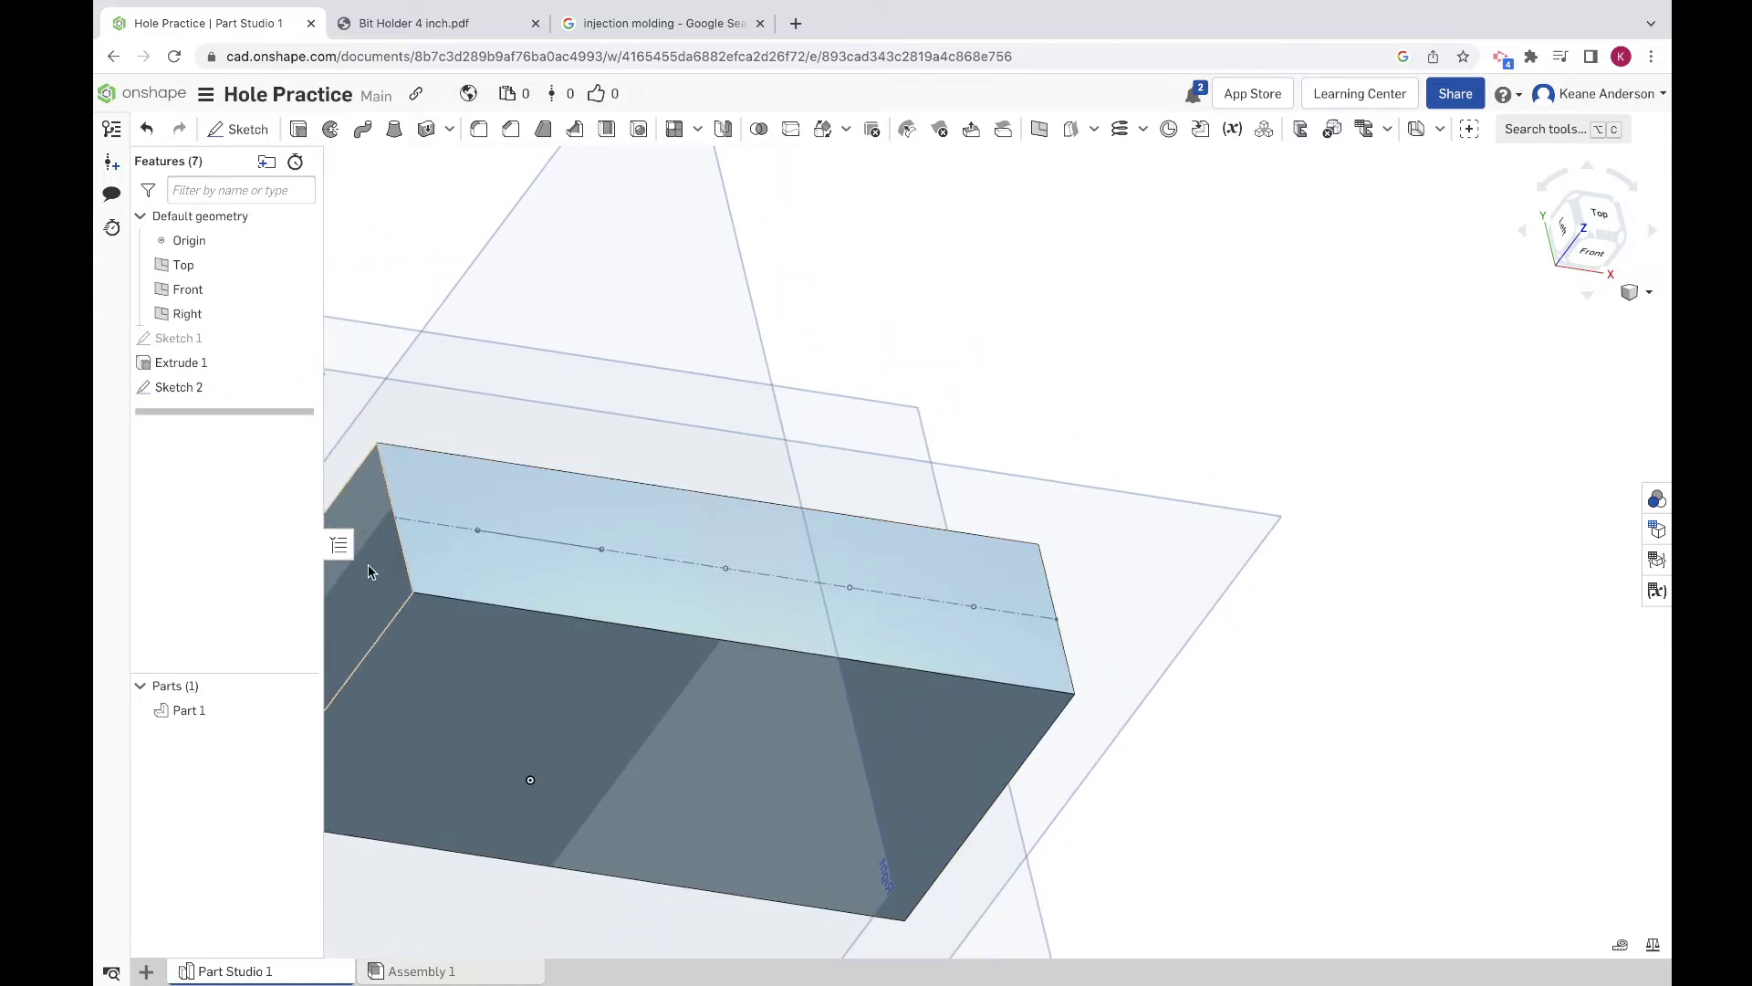
scroll(368, 571, "up", 4)
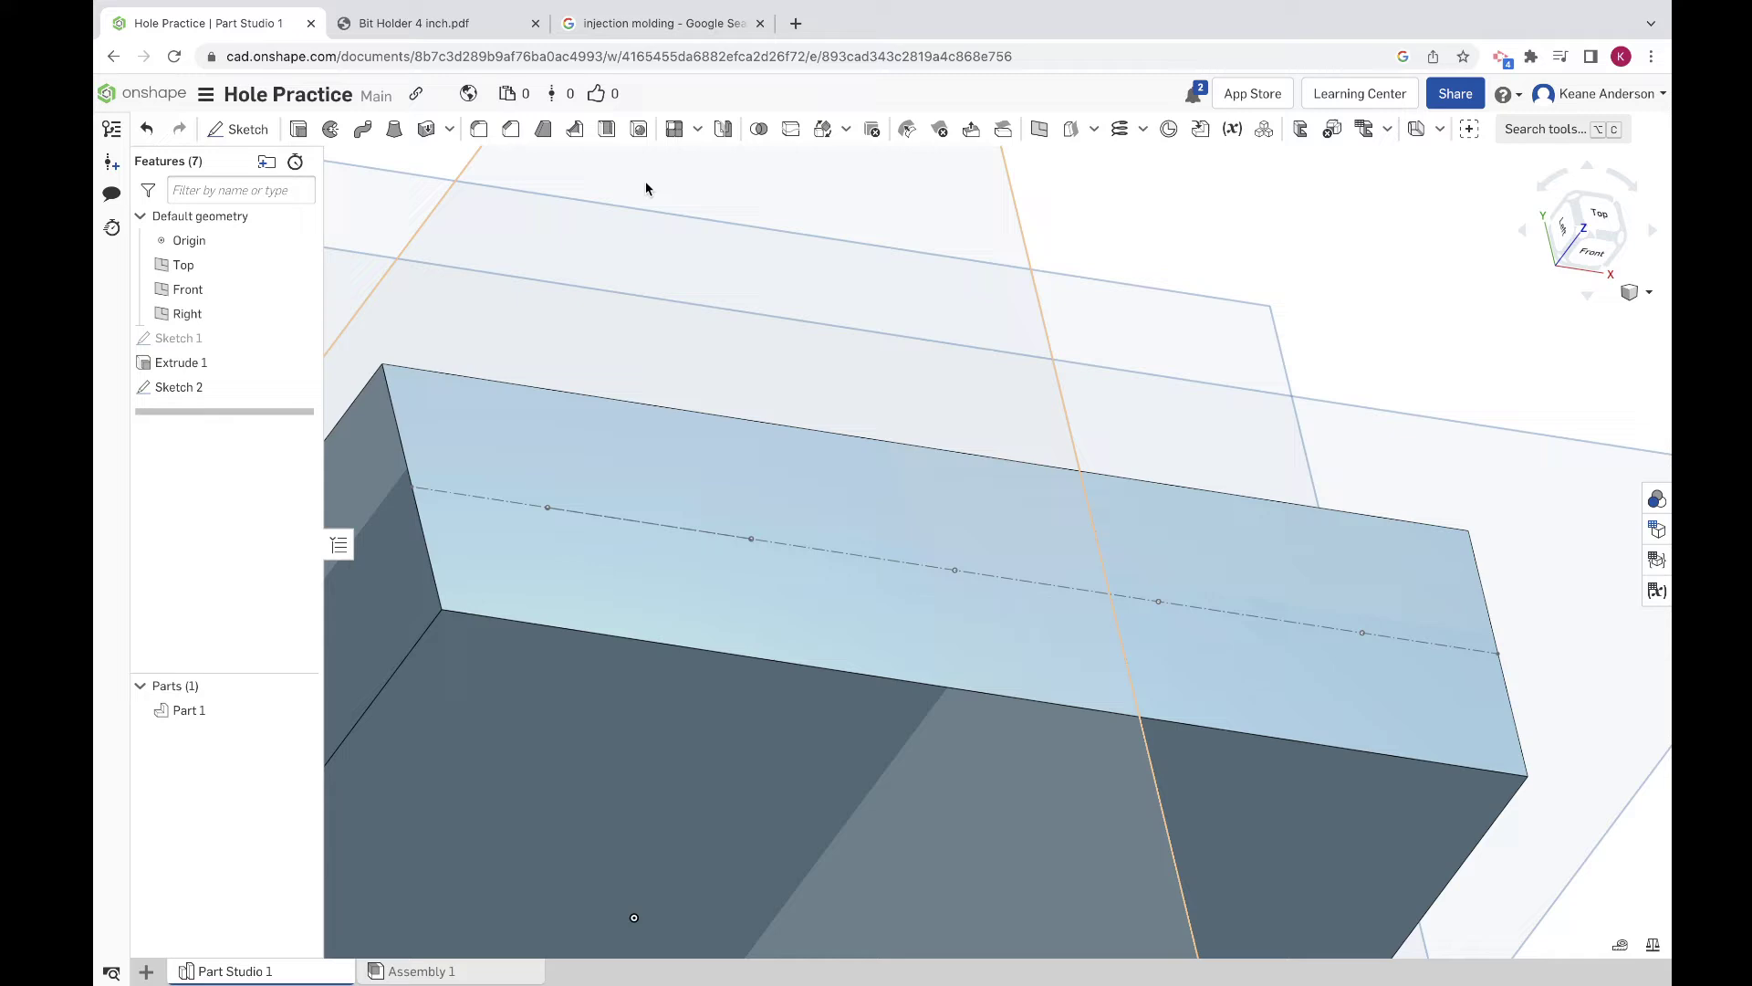
left_click(639, 132)
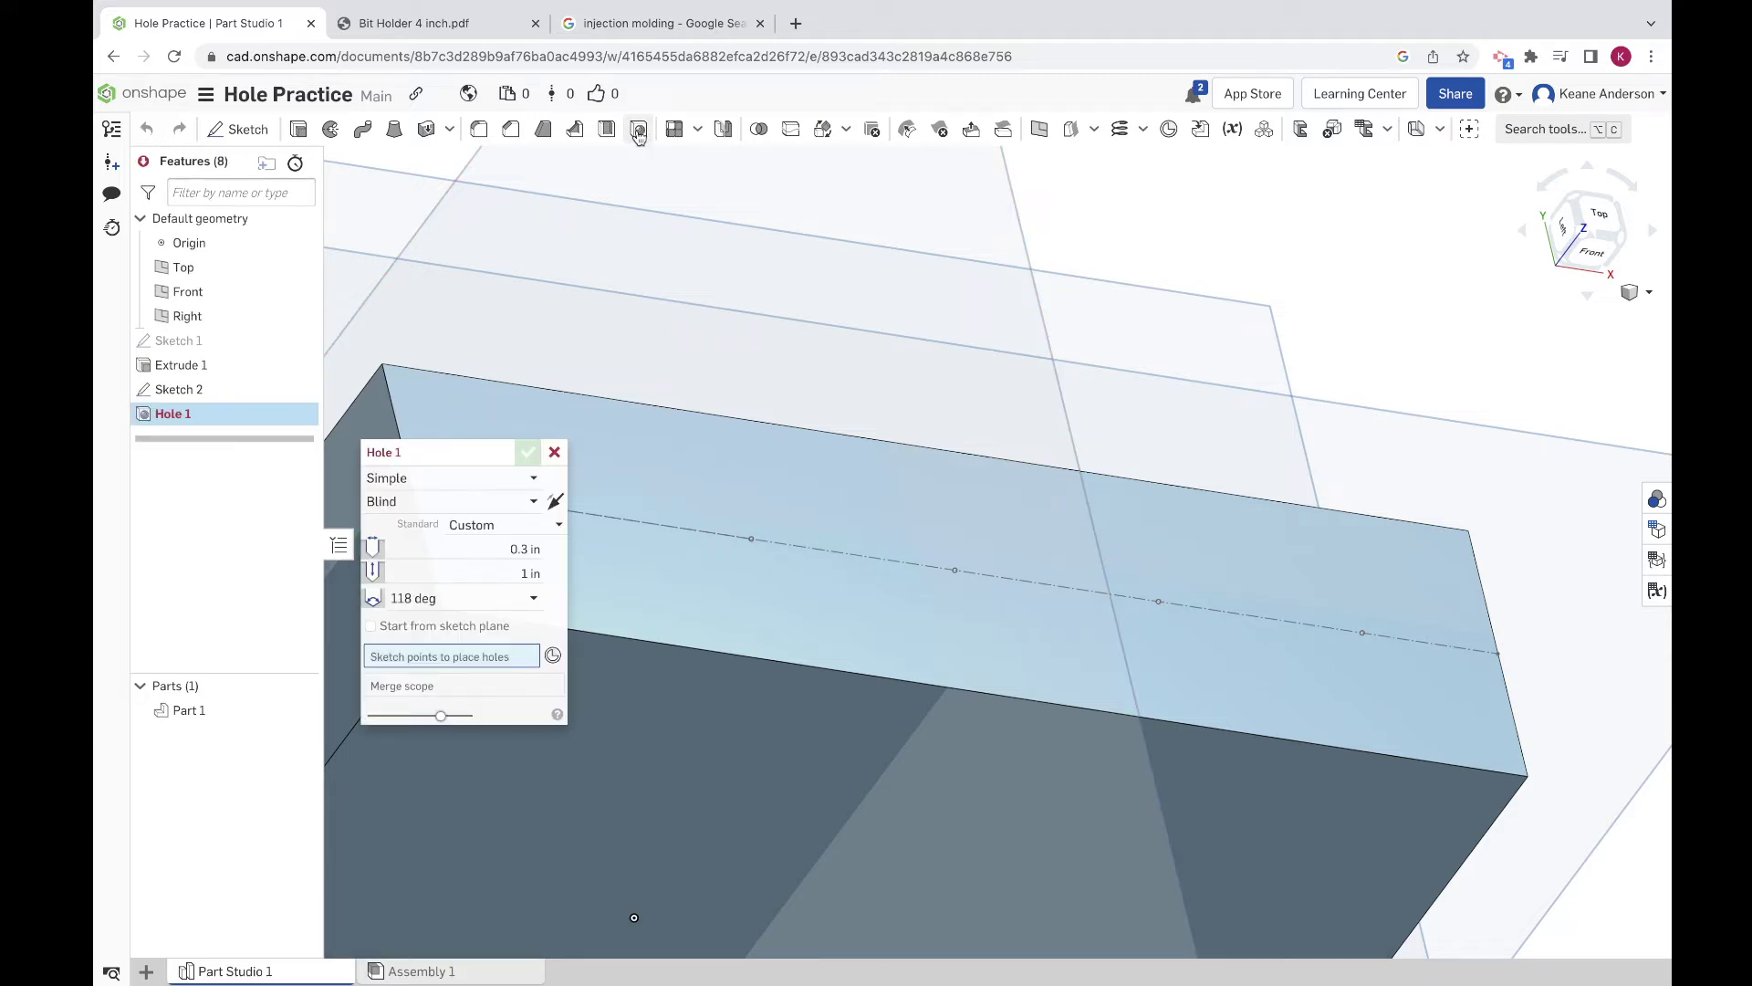
left_click(537, 482)
left_click(464, 535)
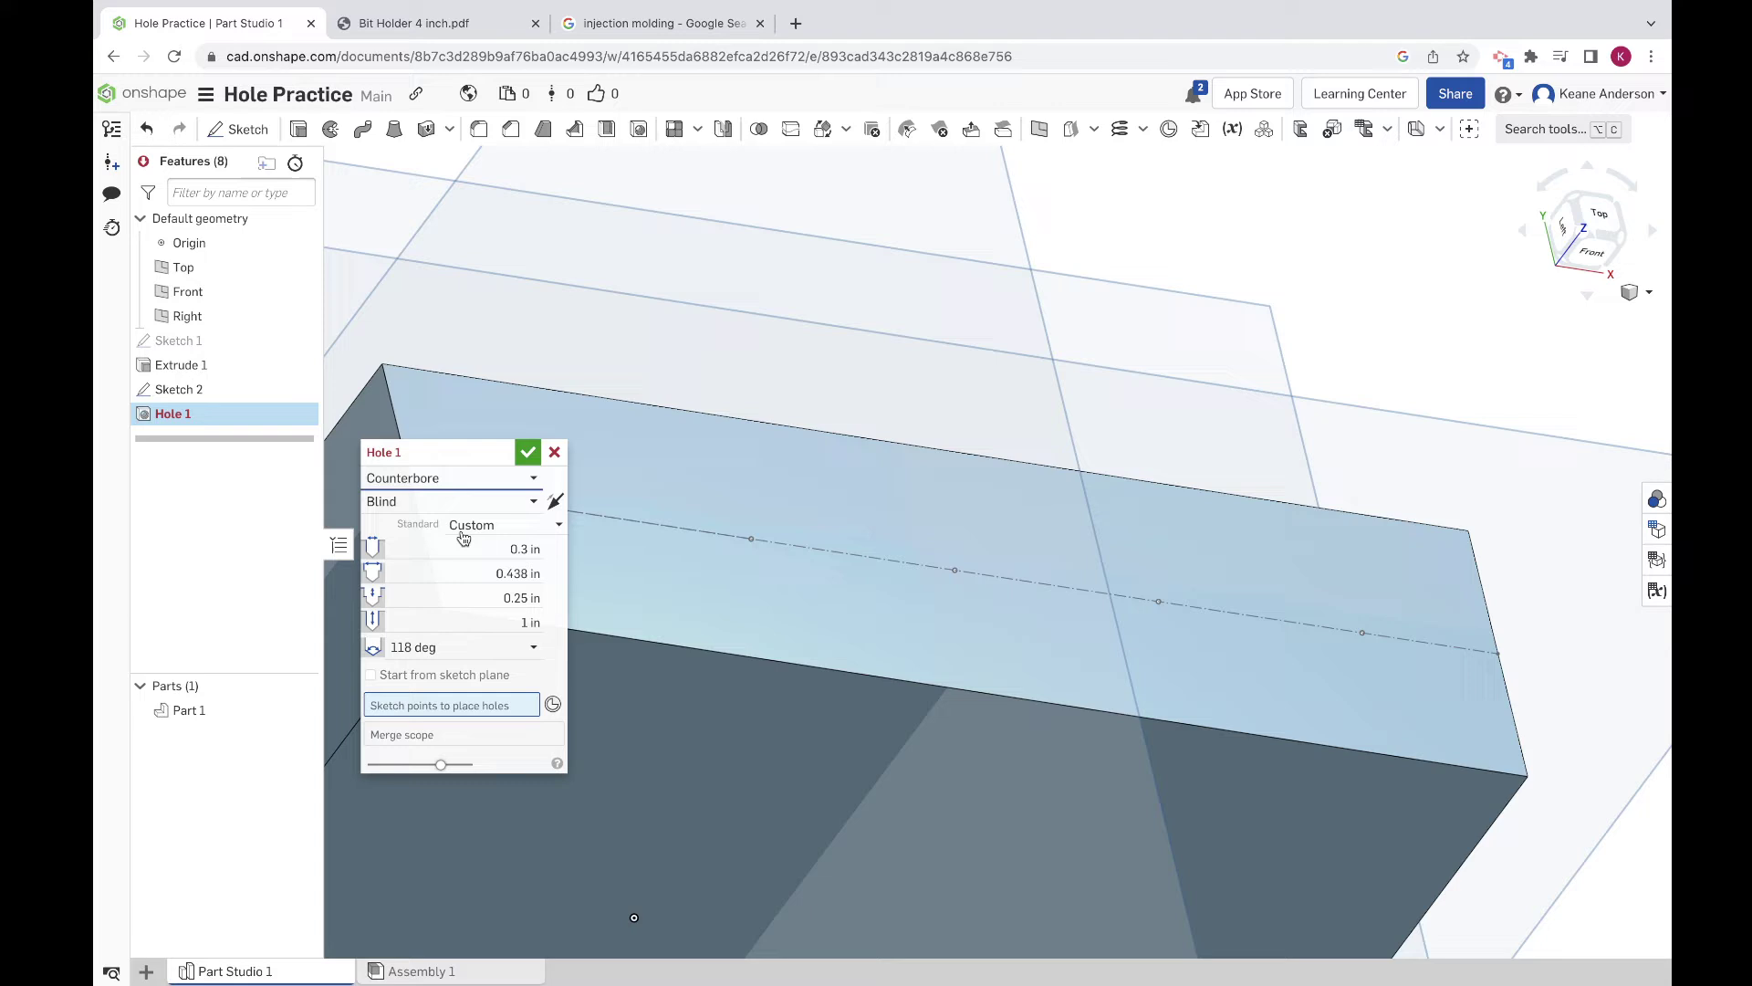
left_click(750, 539)
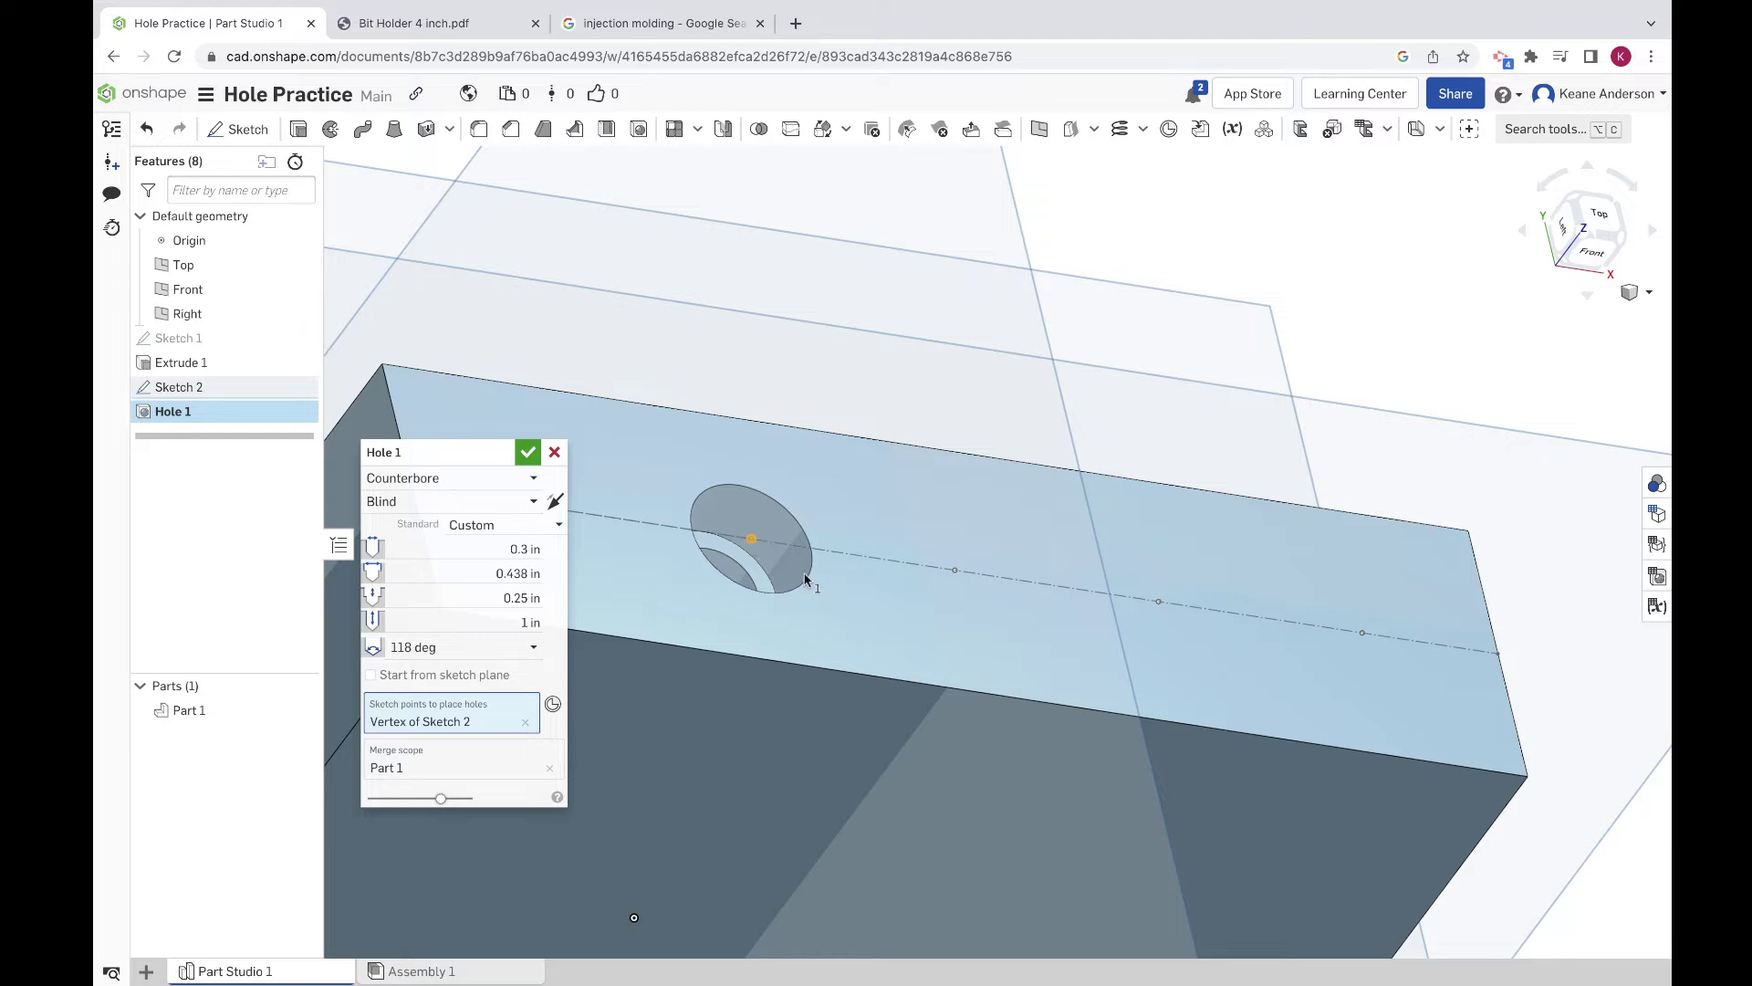
right_click_drag(782, 575, 768, 620)
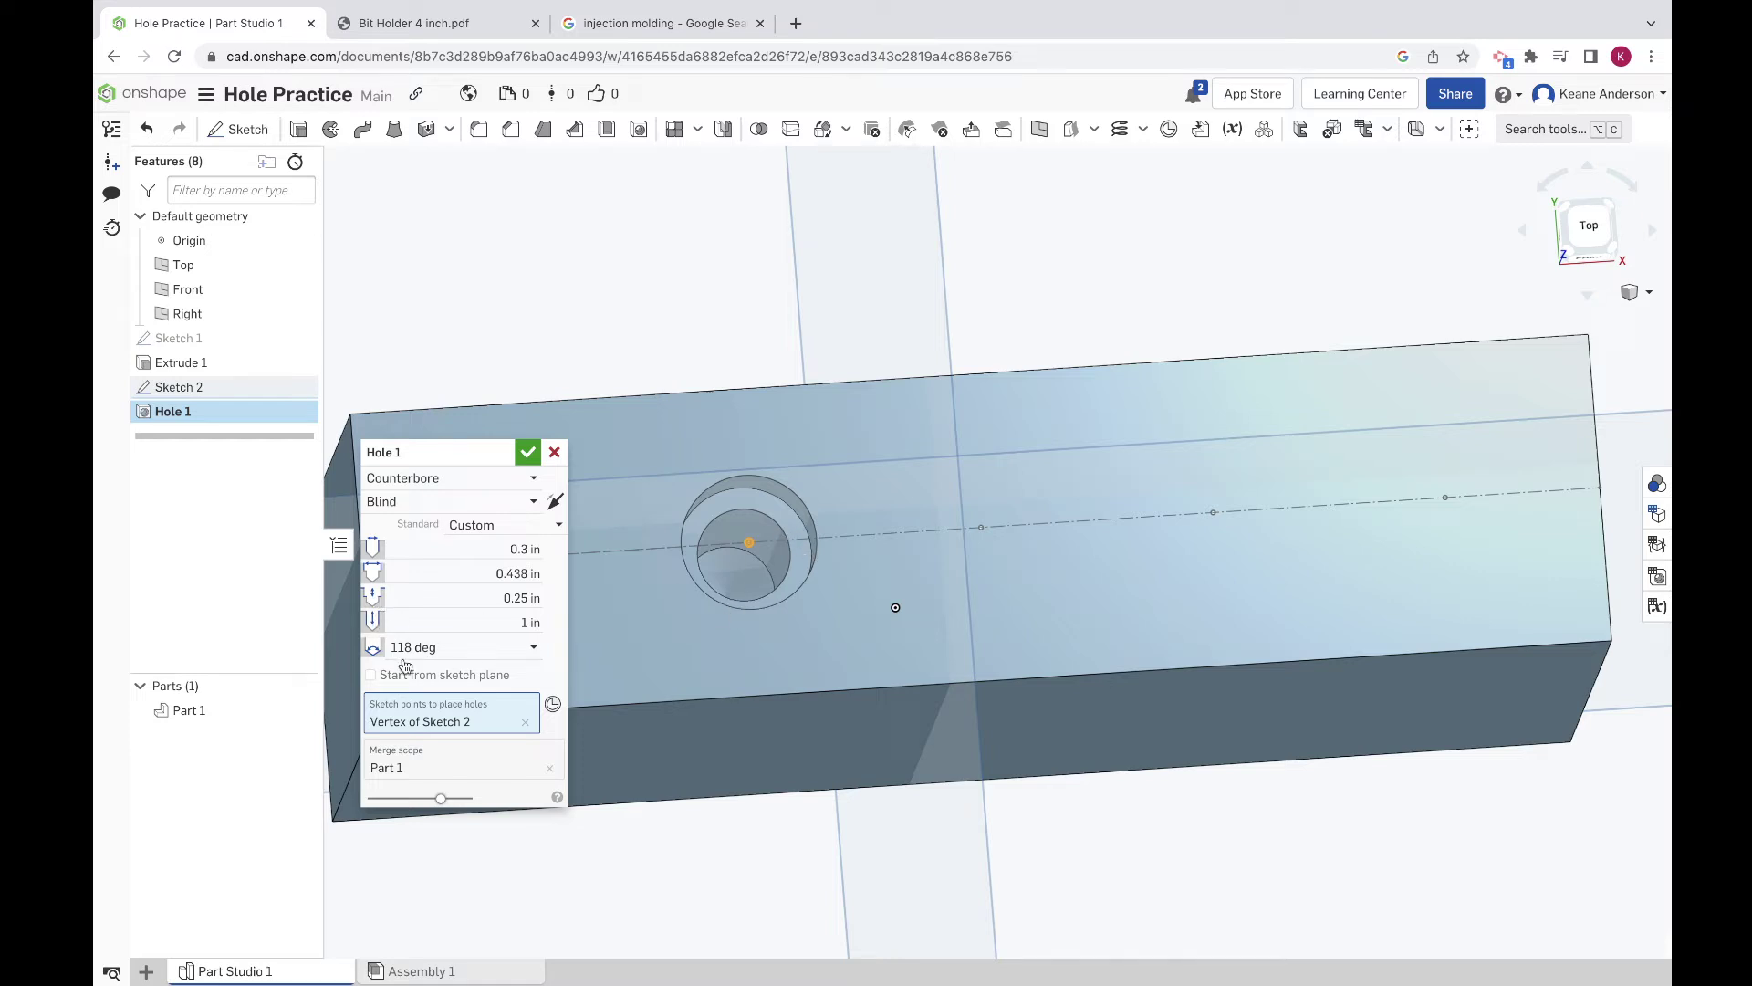
right_click_drag(754, 592, 728, 571)
Step: Set the hole standard to ANSI with hole type Clearance
left_click(527, 649)
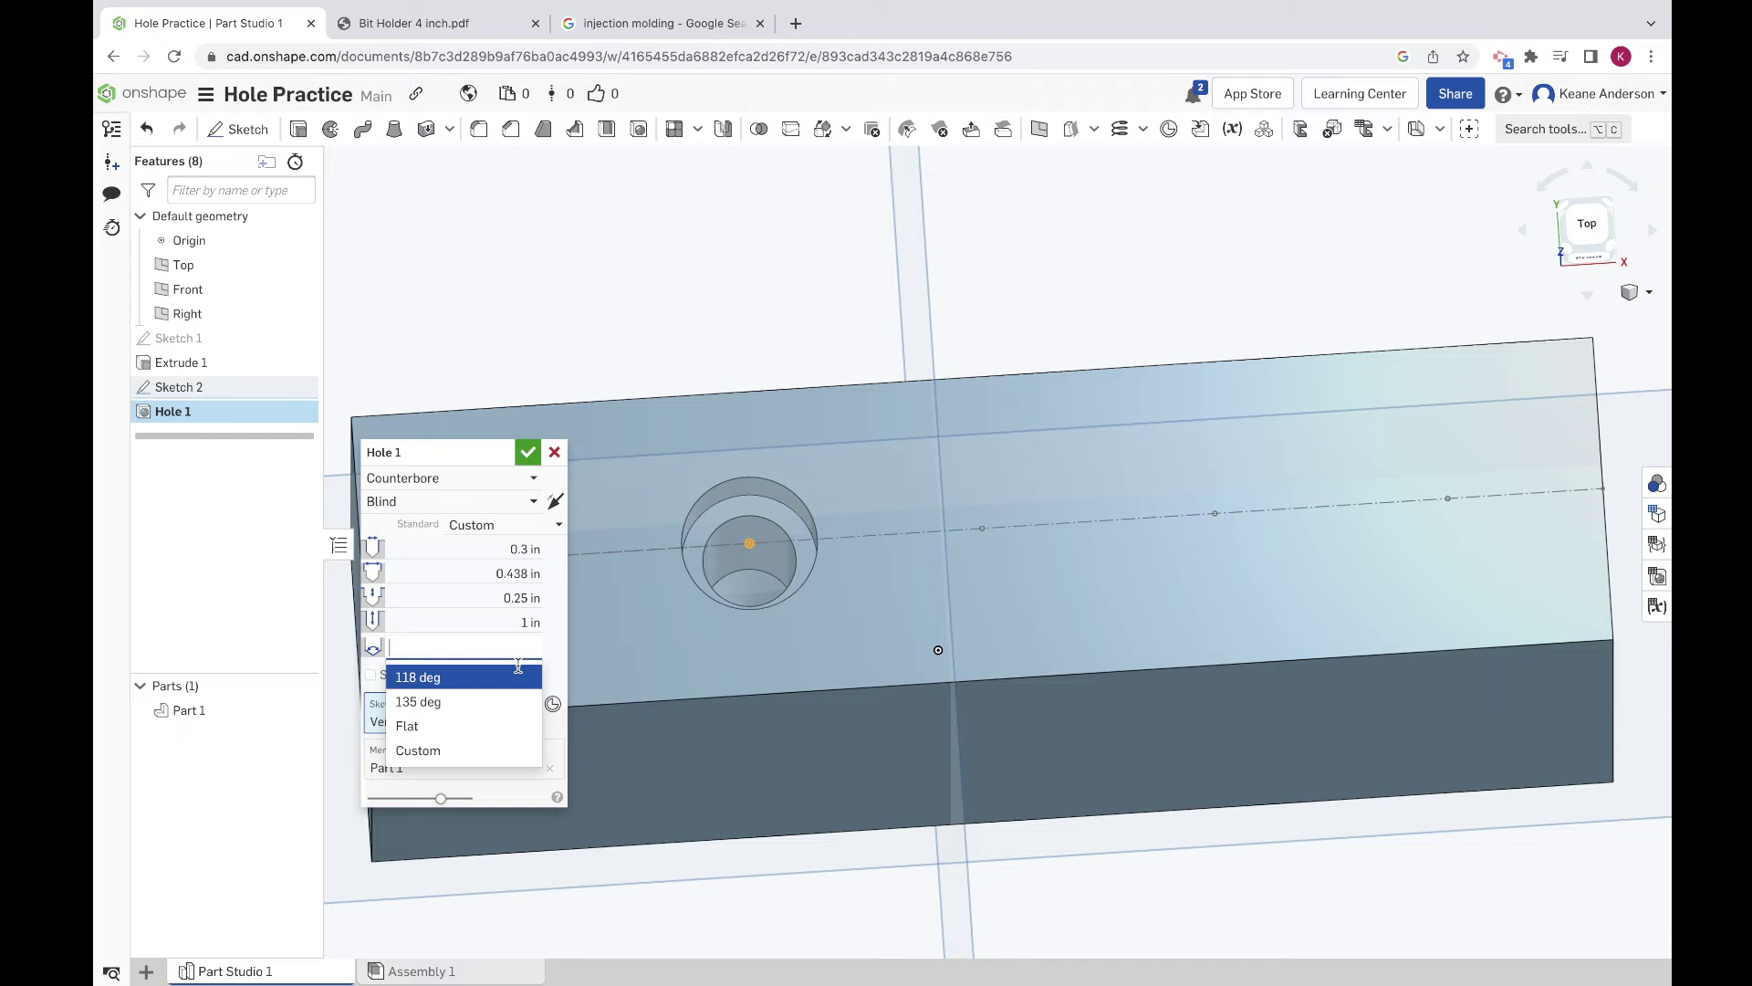
left_click(525, 523)
left_click(516, 578)
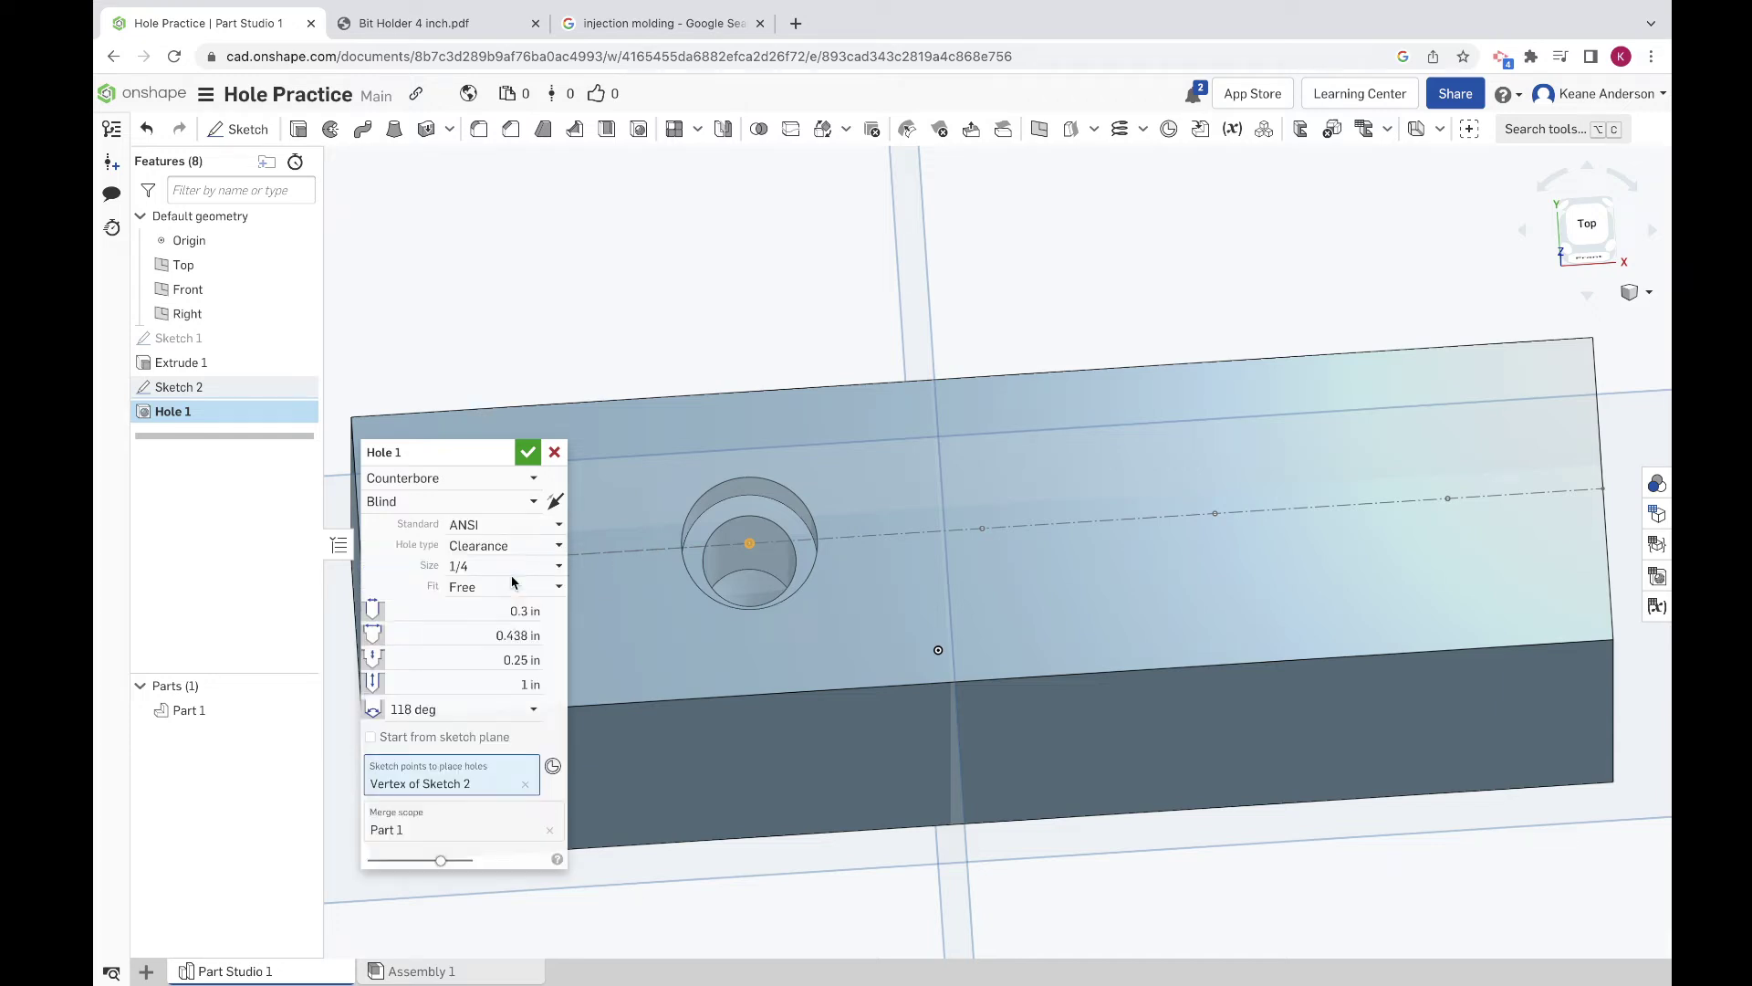
left_click(559, 547)
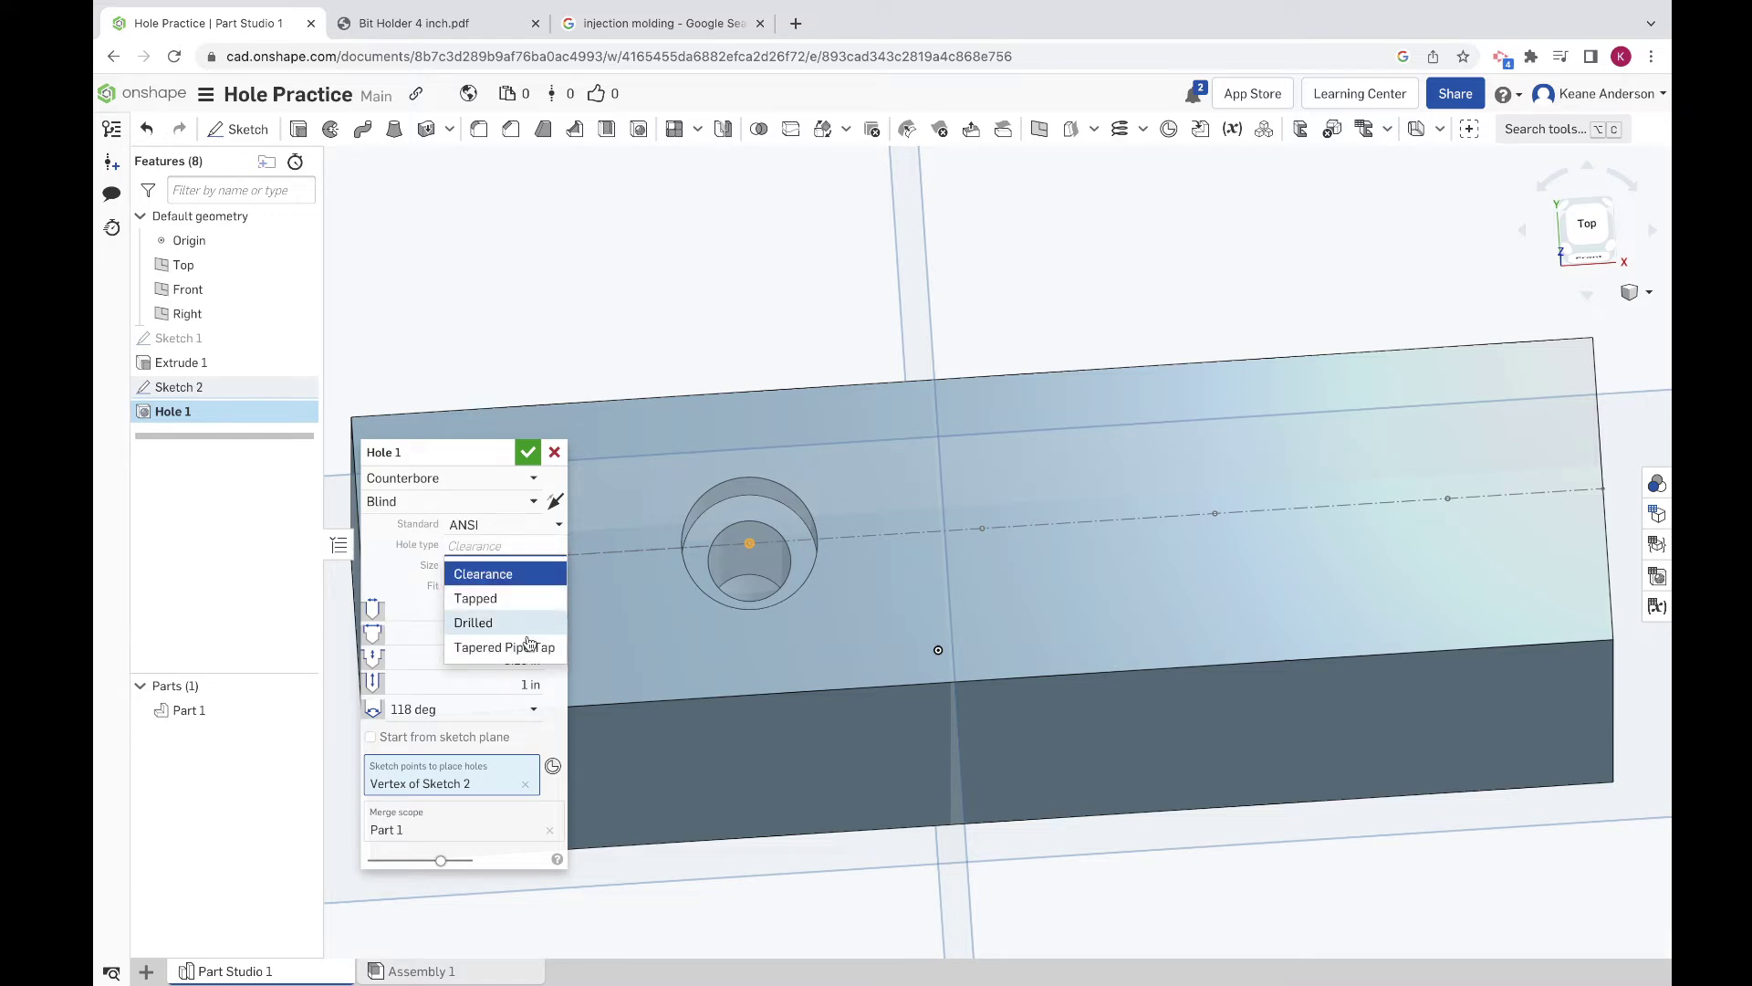
left_click(530, 573)
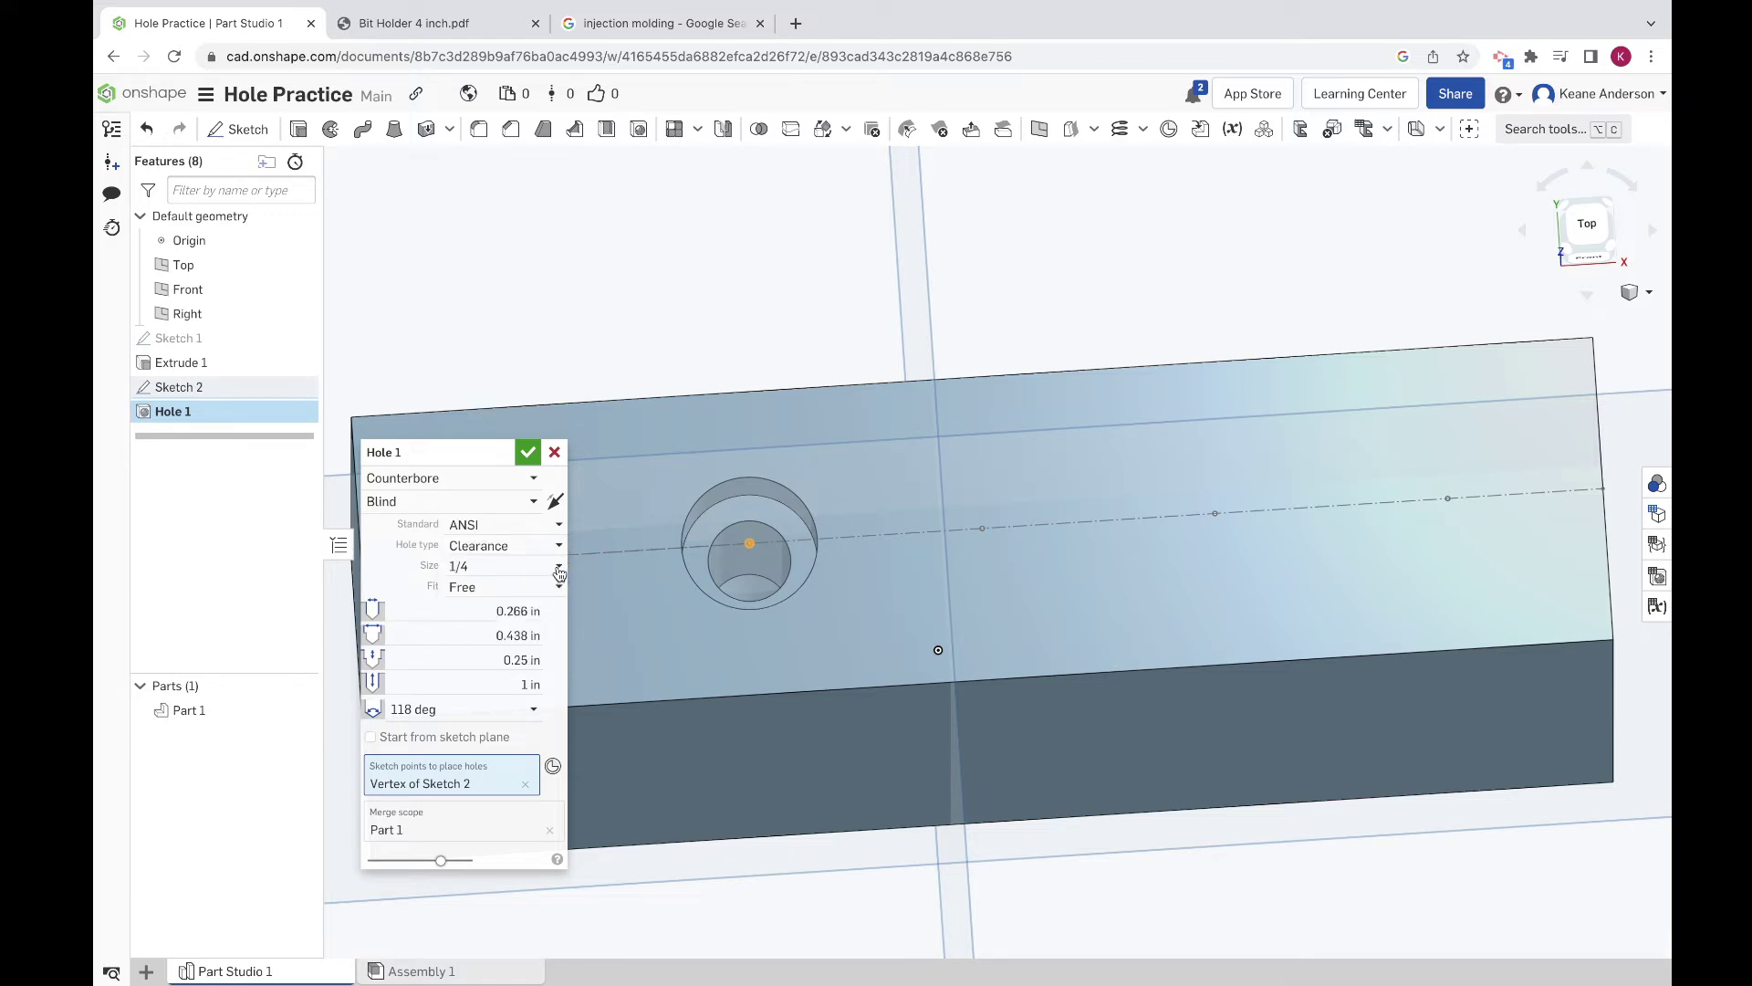
Step: Set size 3/8 and Normal (ASME) fit, then commit Hole 1
left_click(560, 573)
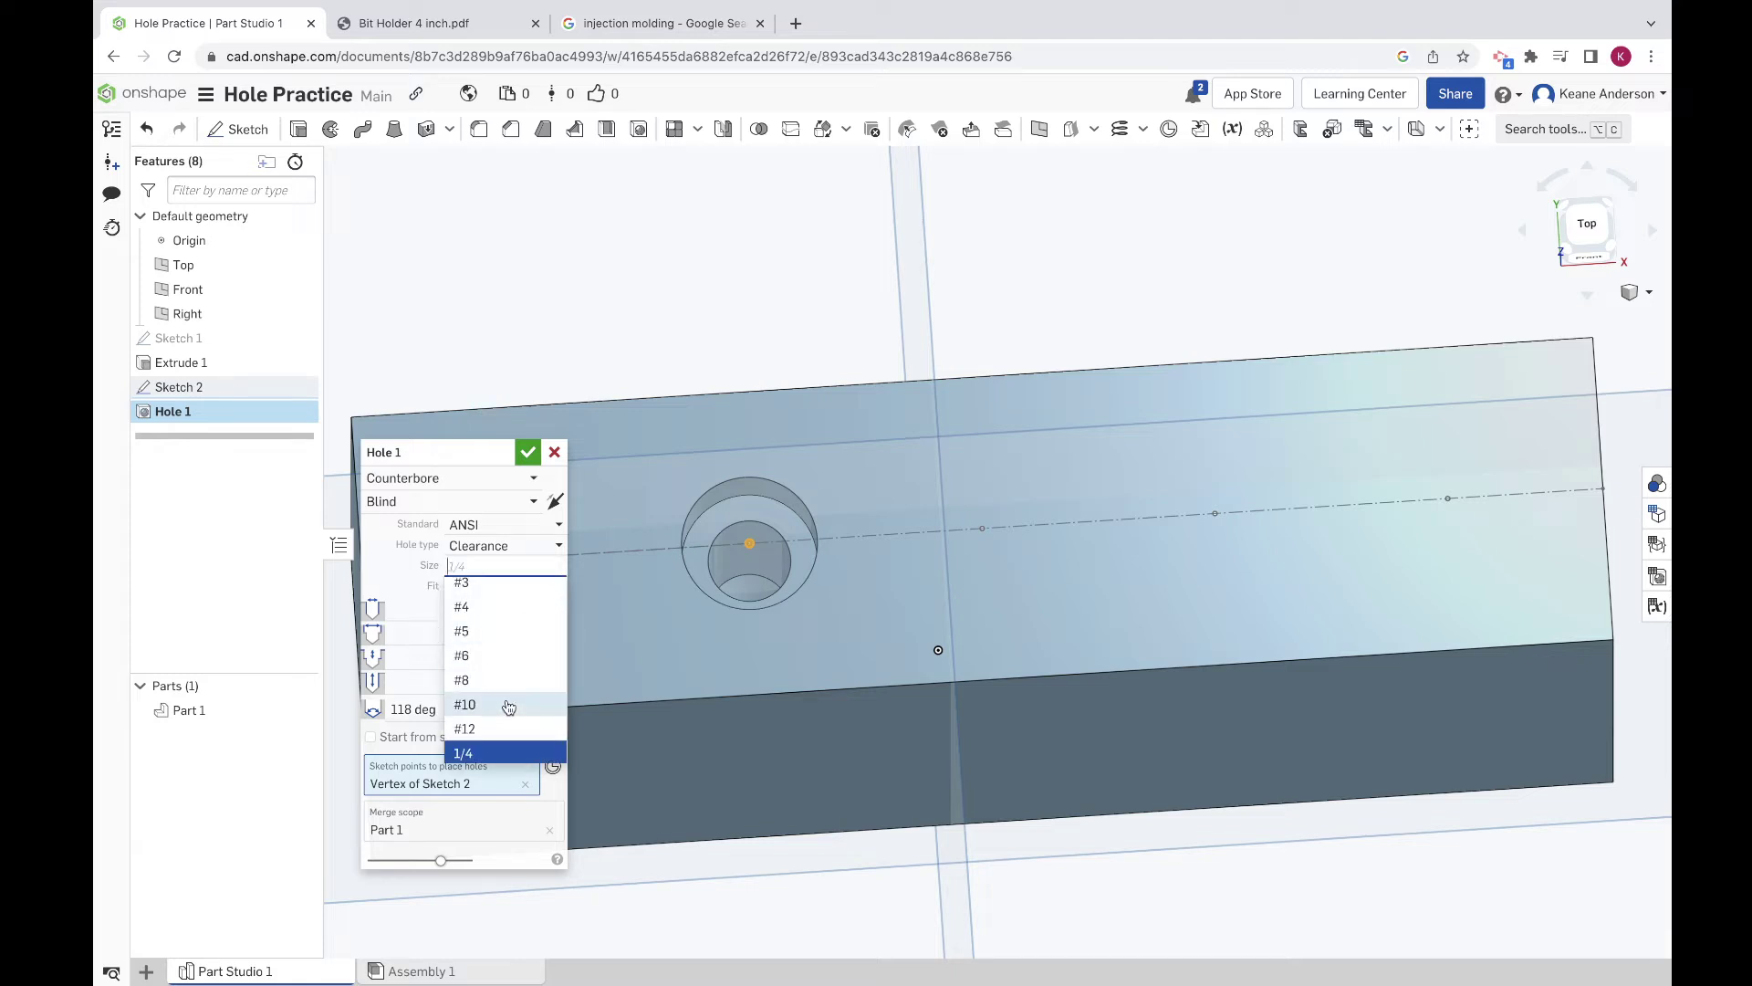
scroll(508, 709, "up", 5)
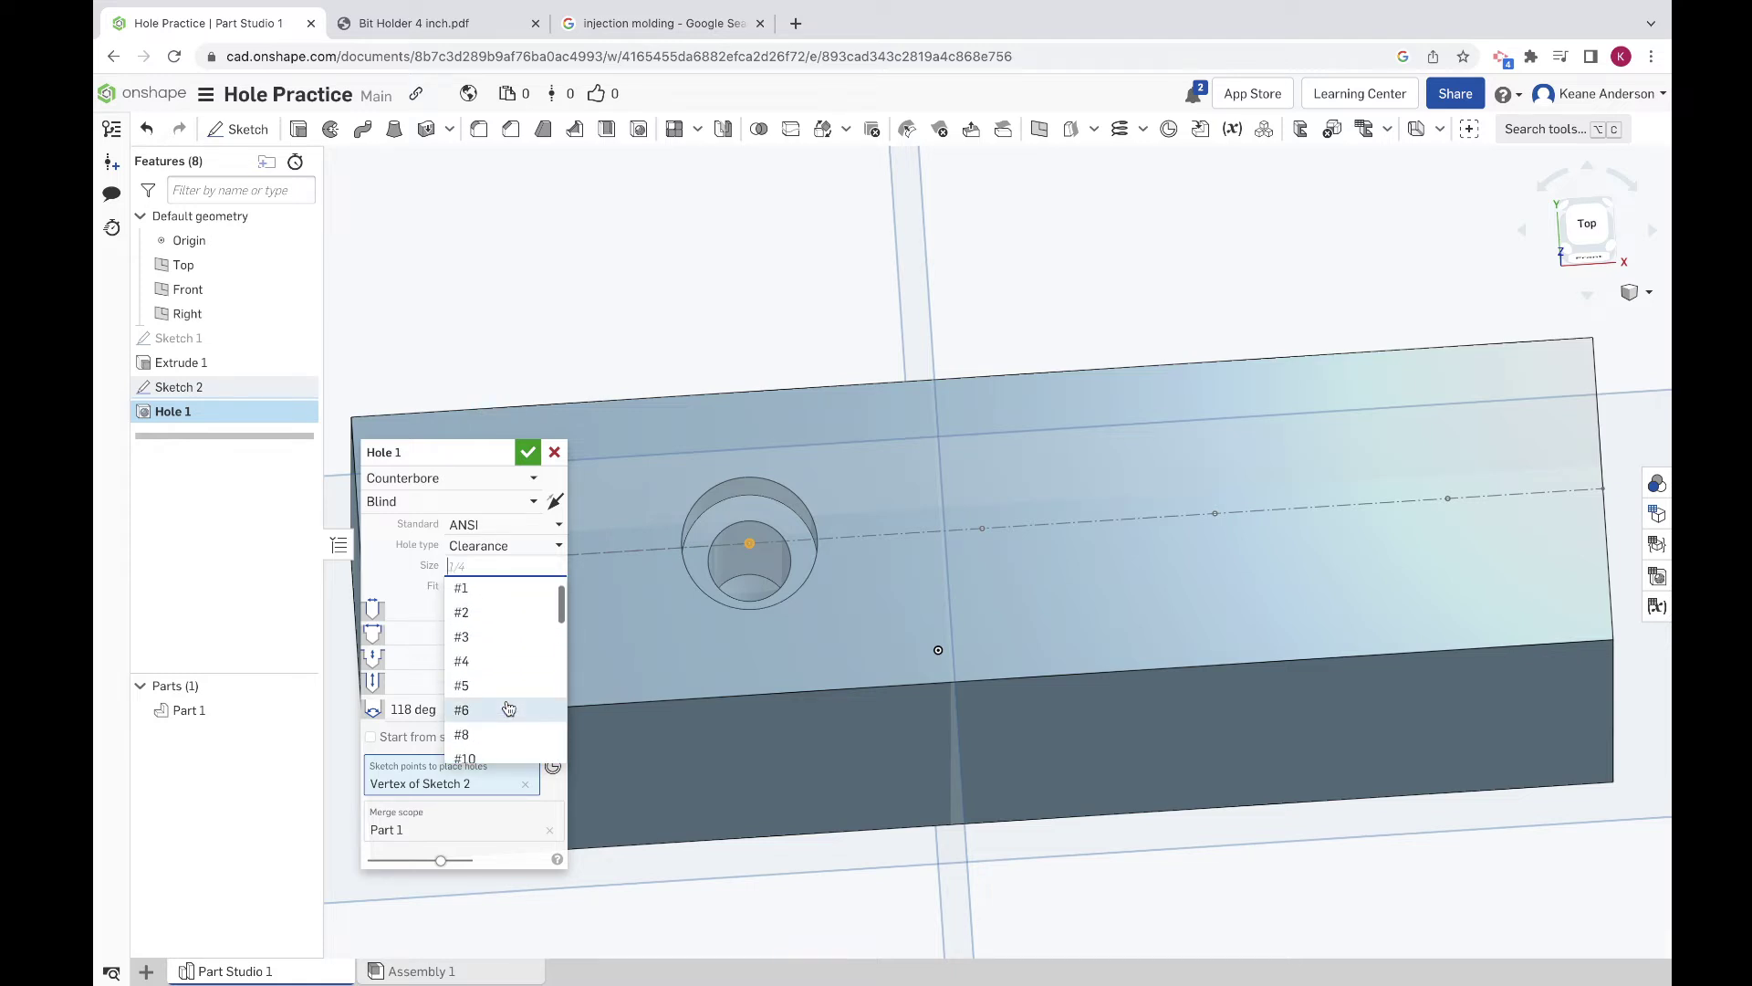
scroll(501, 717, "down", 5)
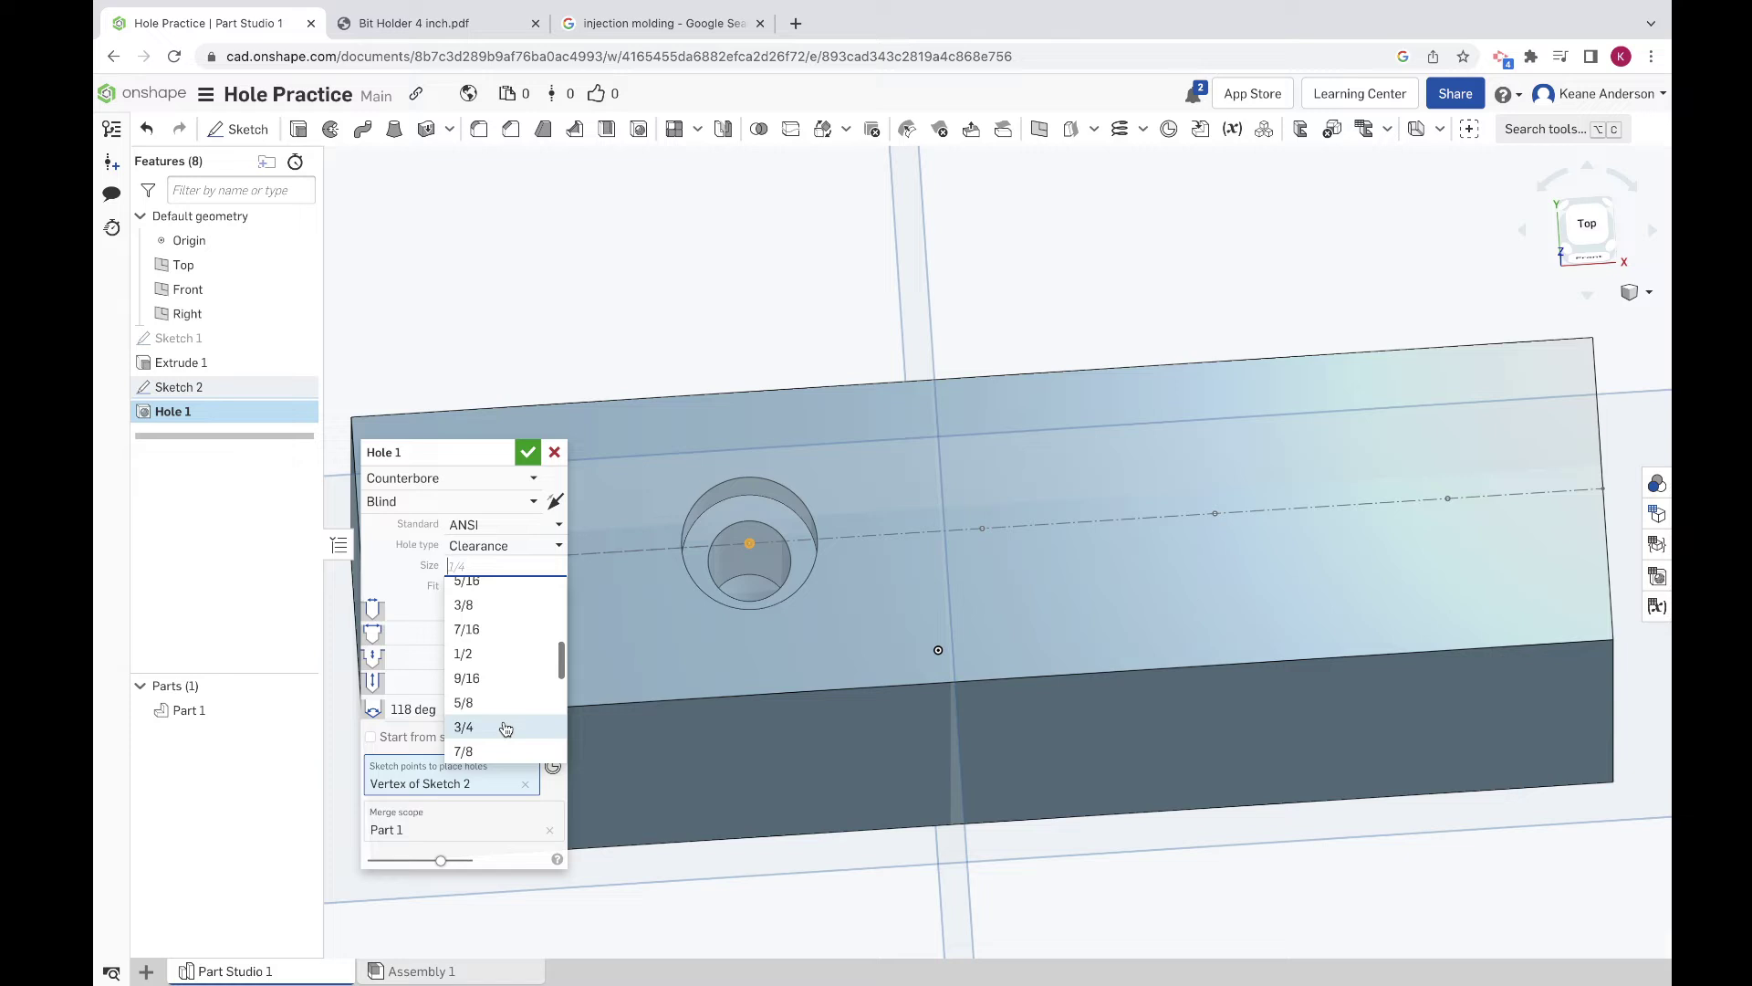
scroll(520, 605, "up", 1)
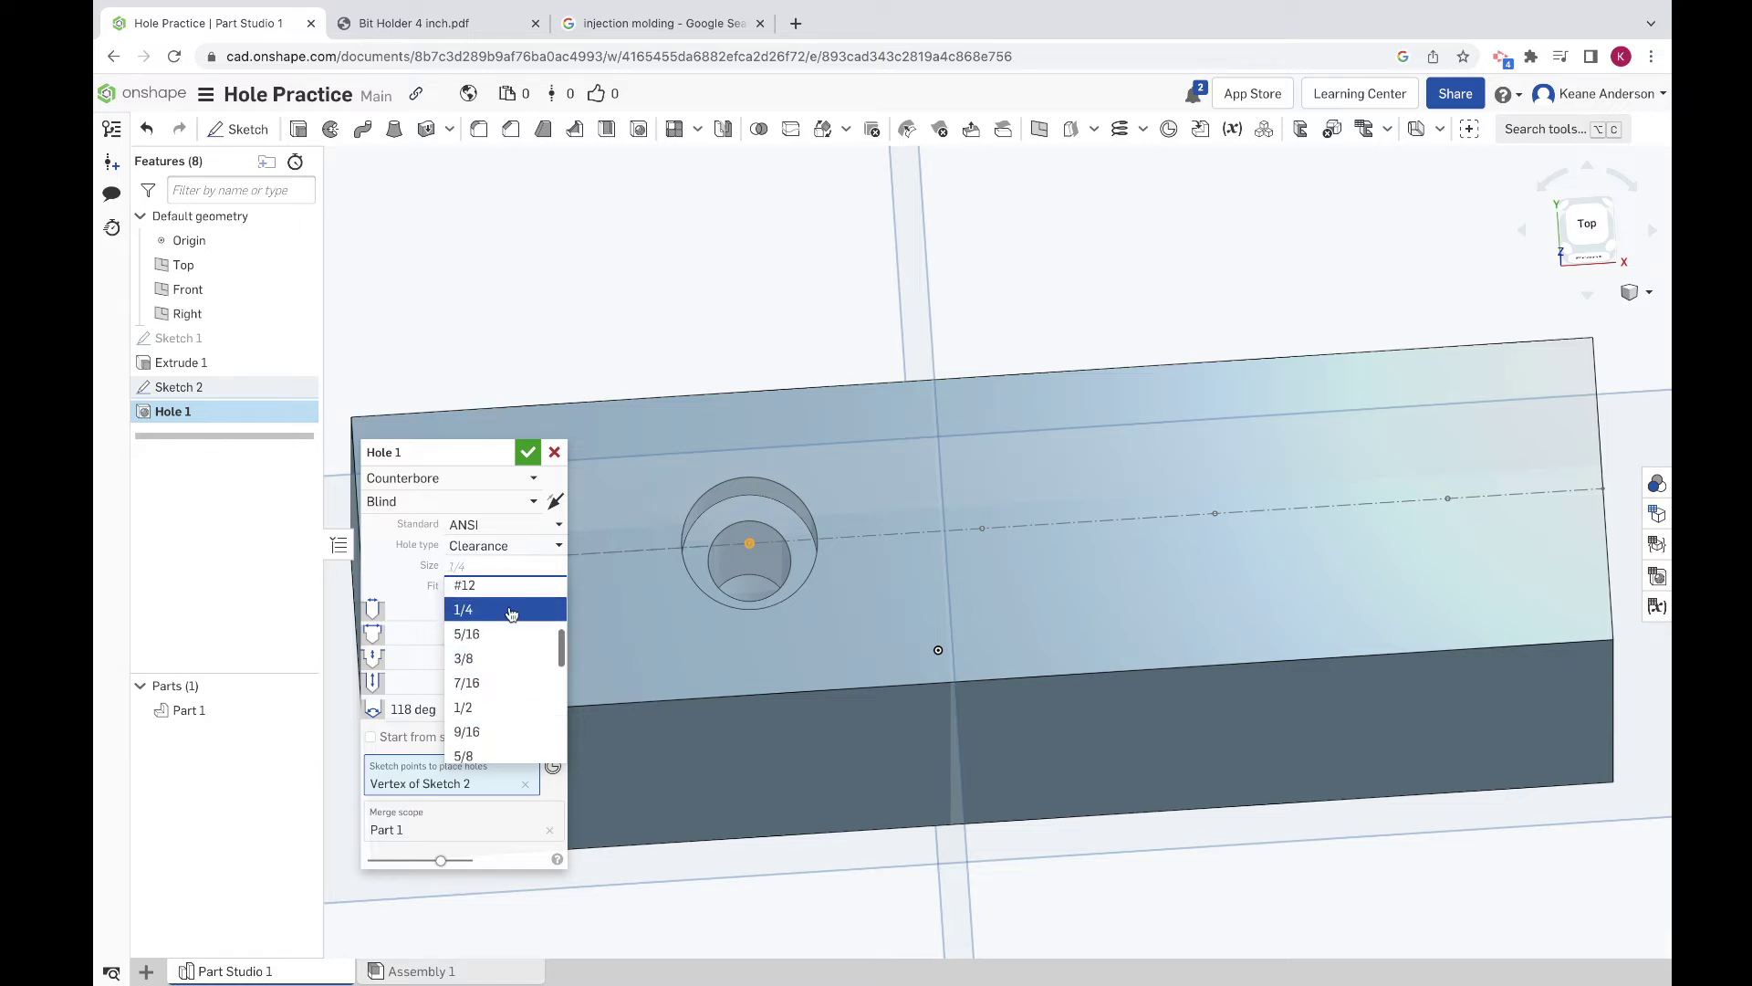
left_click(500, 657)
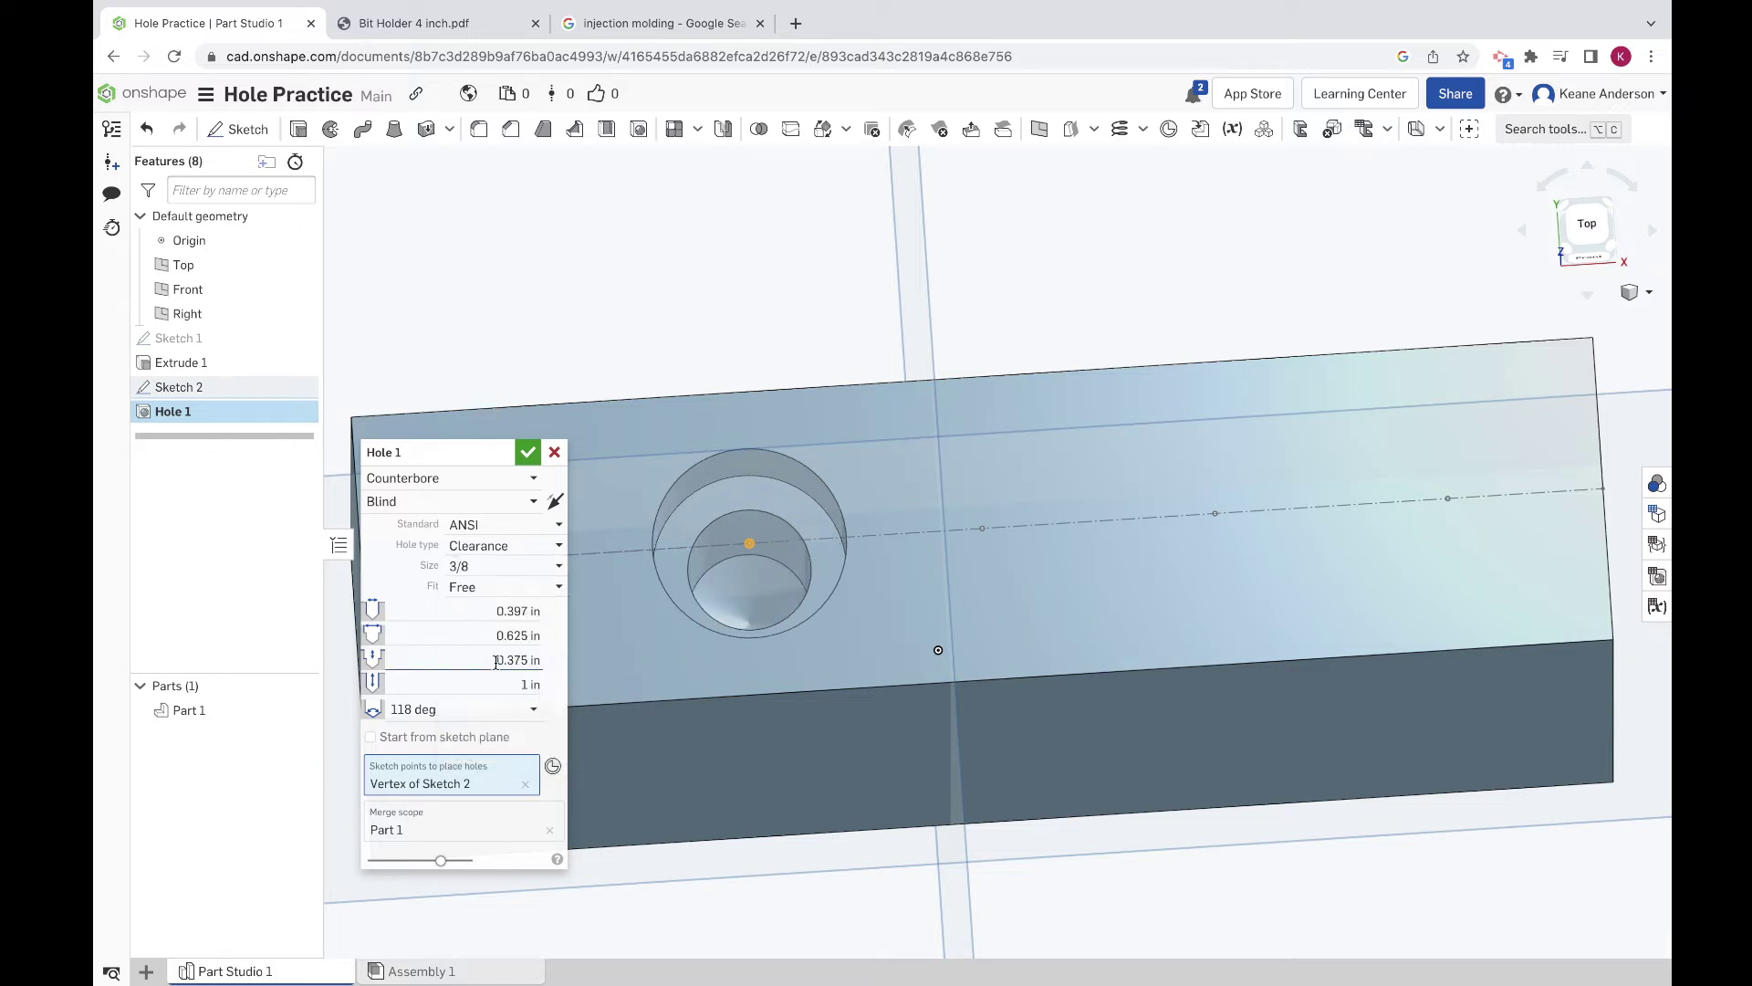
left_click(557, 584)
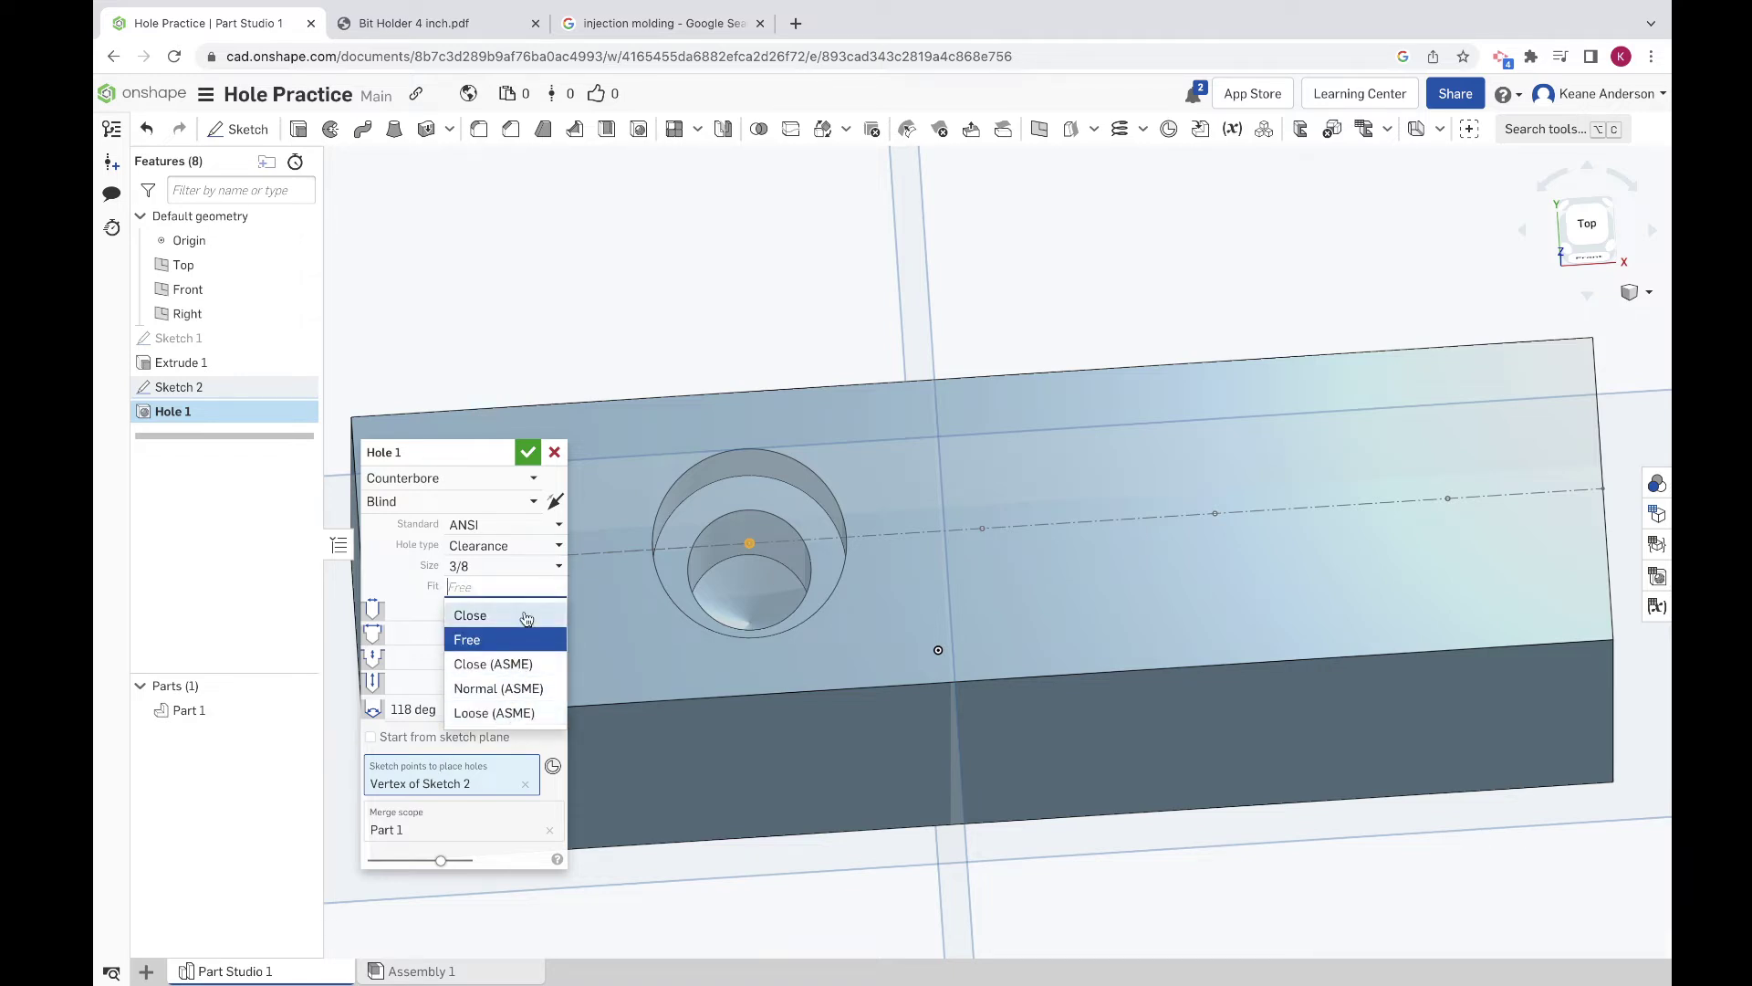
left_click(524, 640)
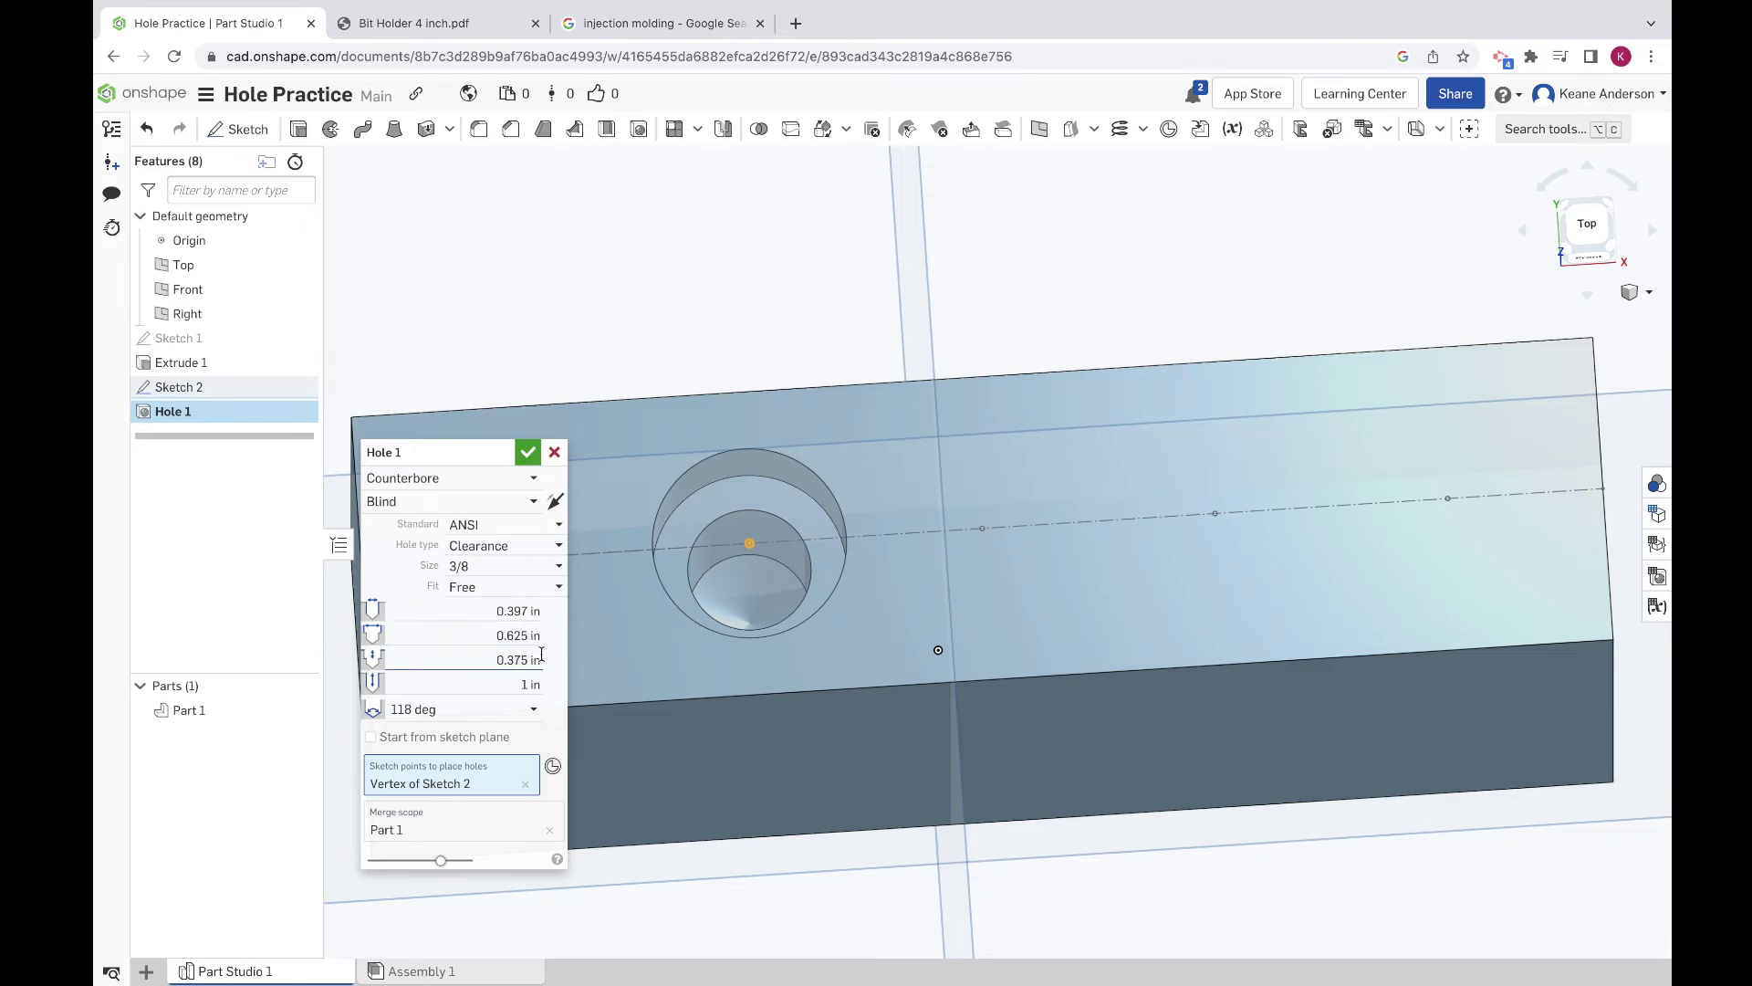
left_click(554, 586)
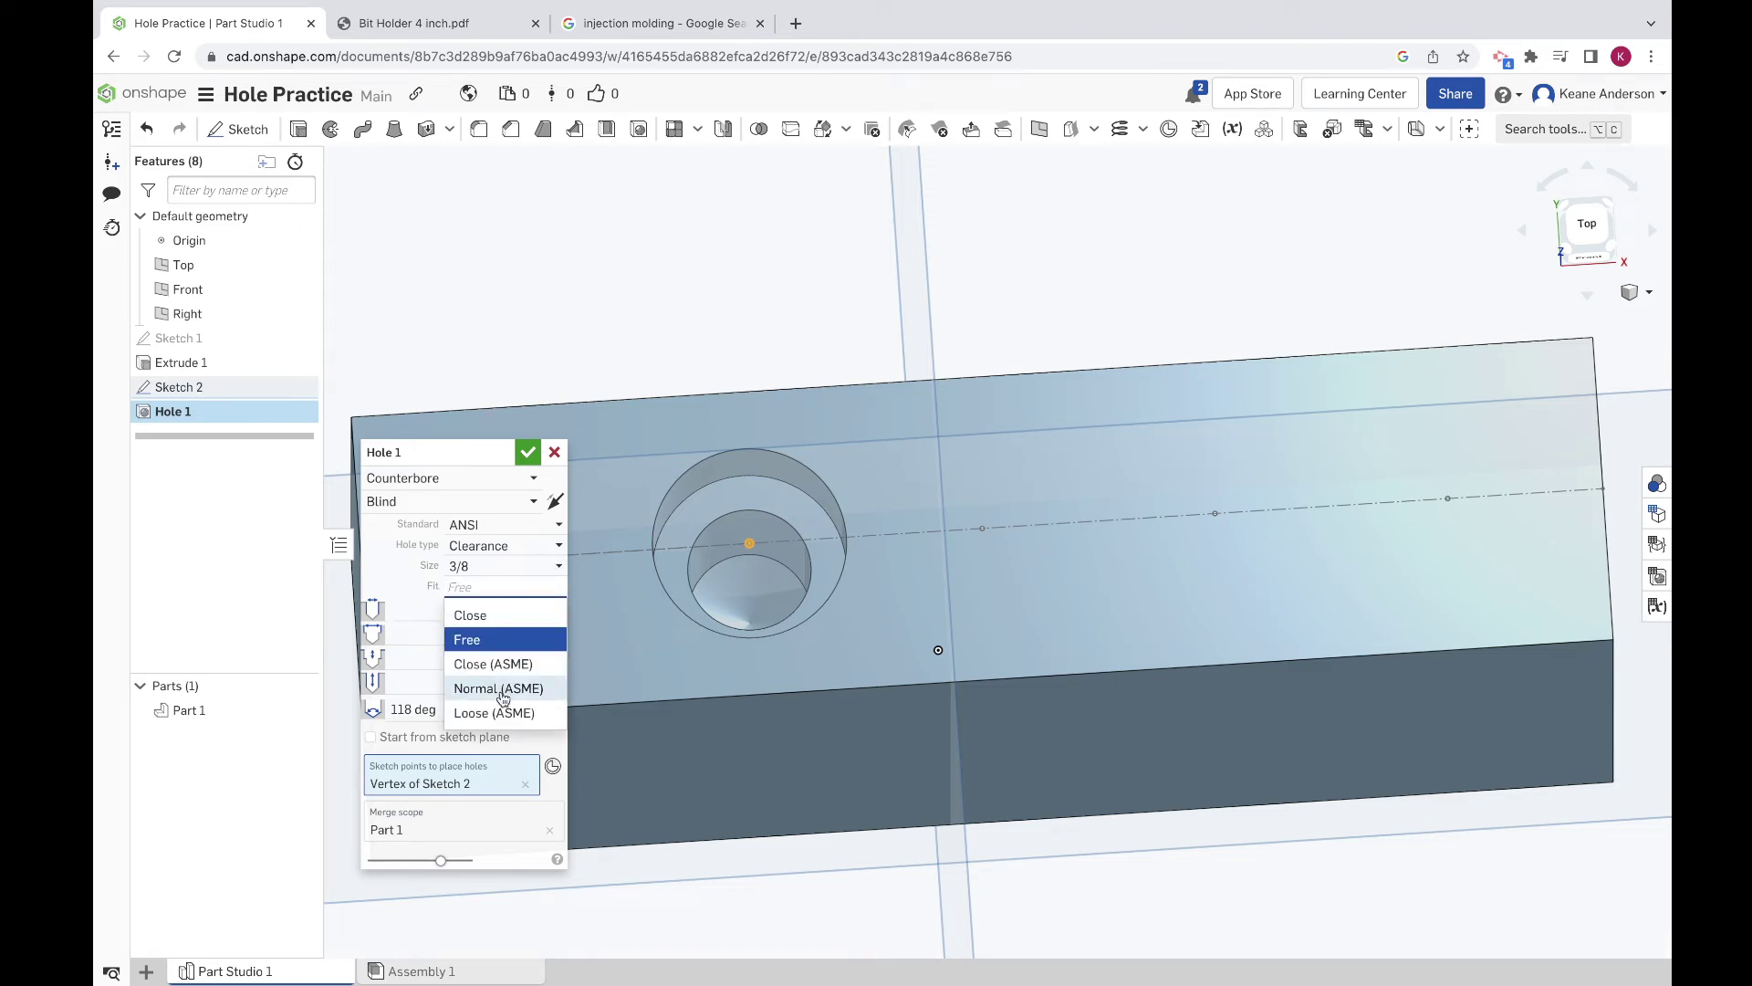
left_click(501, 689)
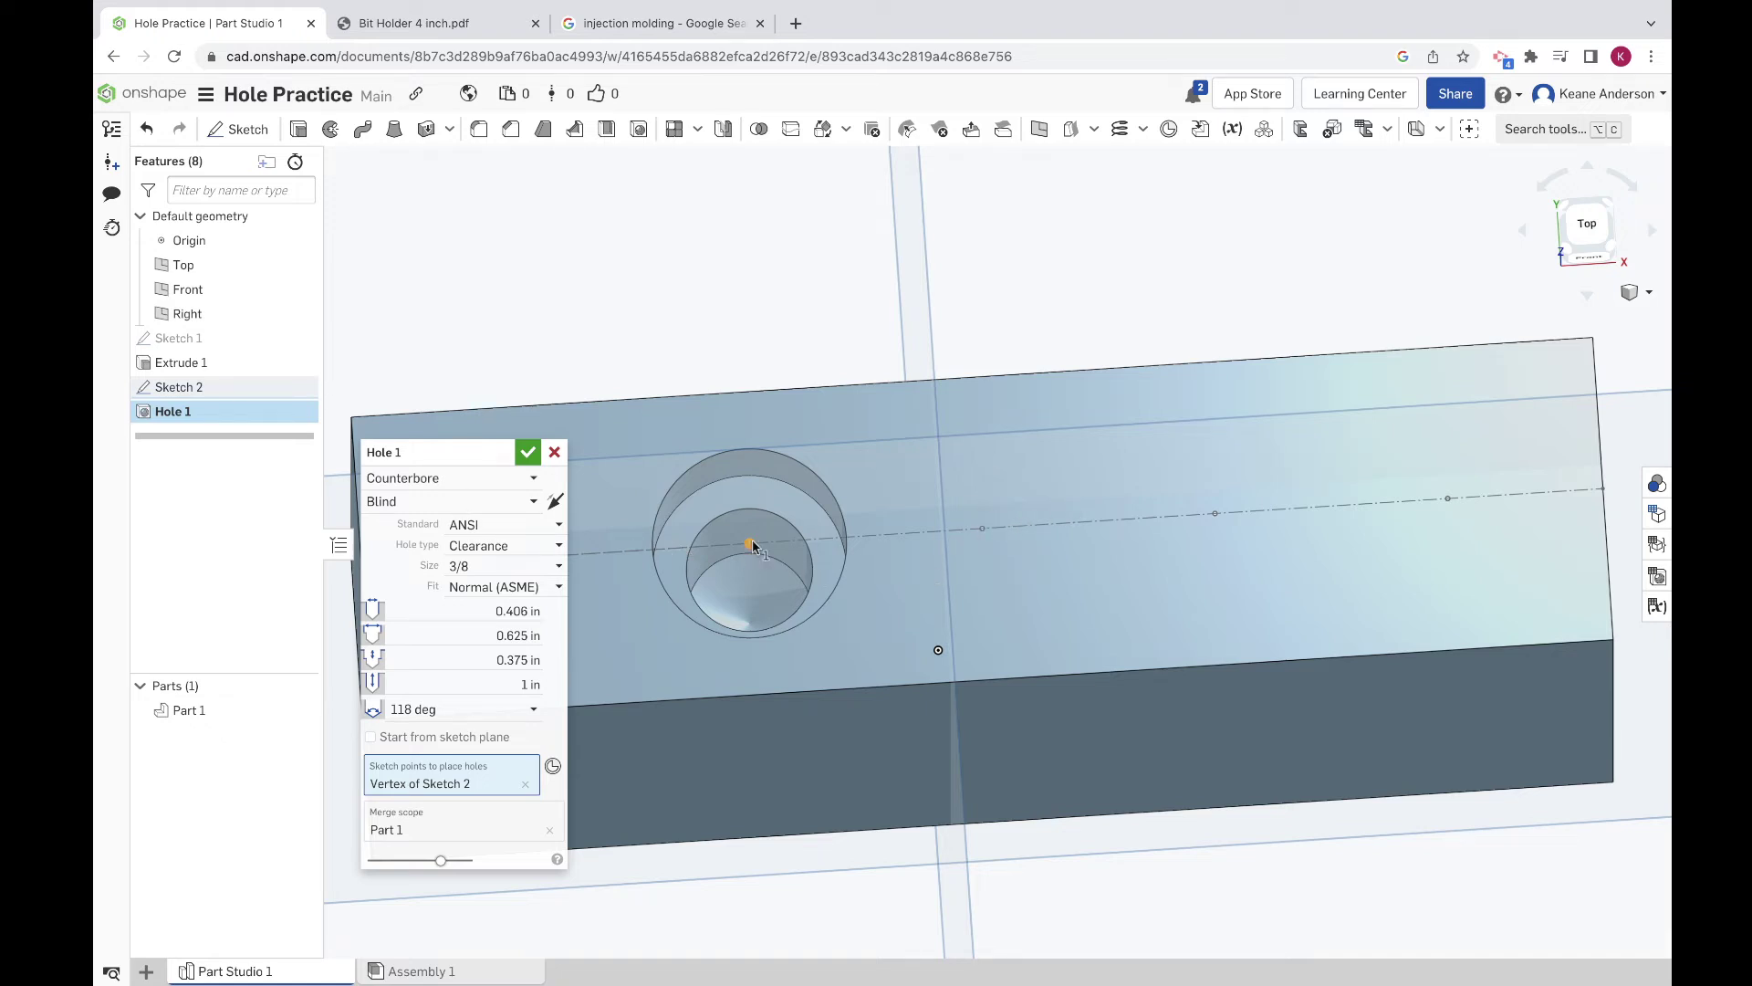
left_click(529, 454)
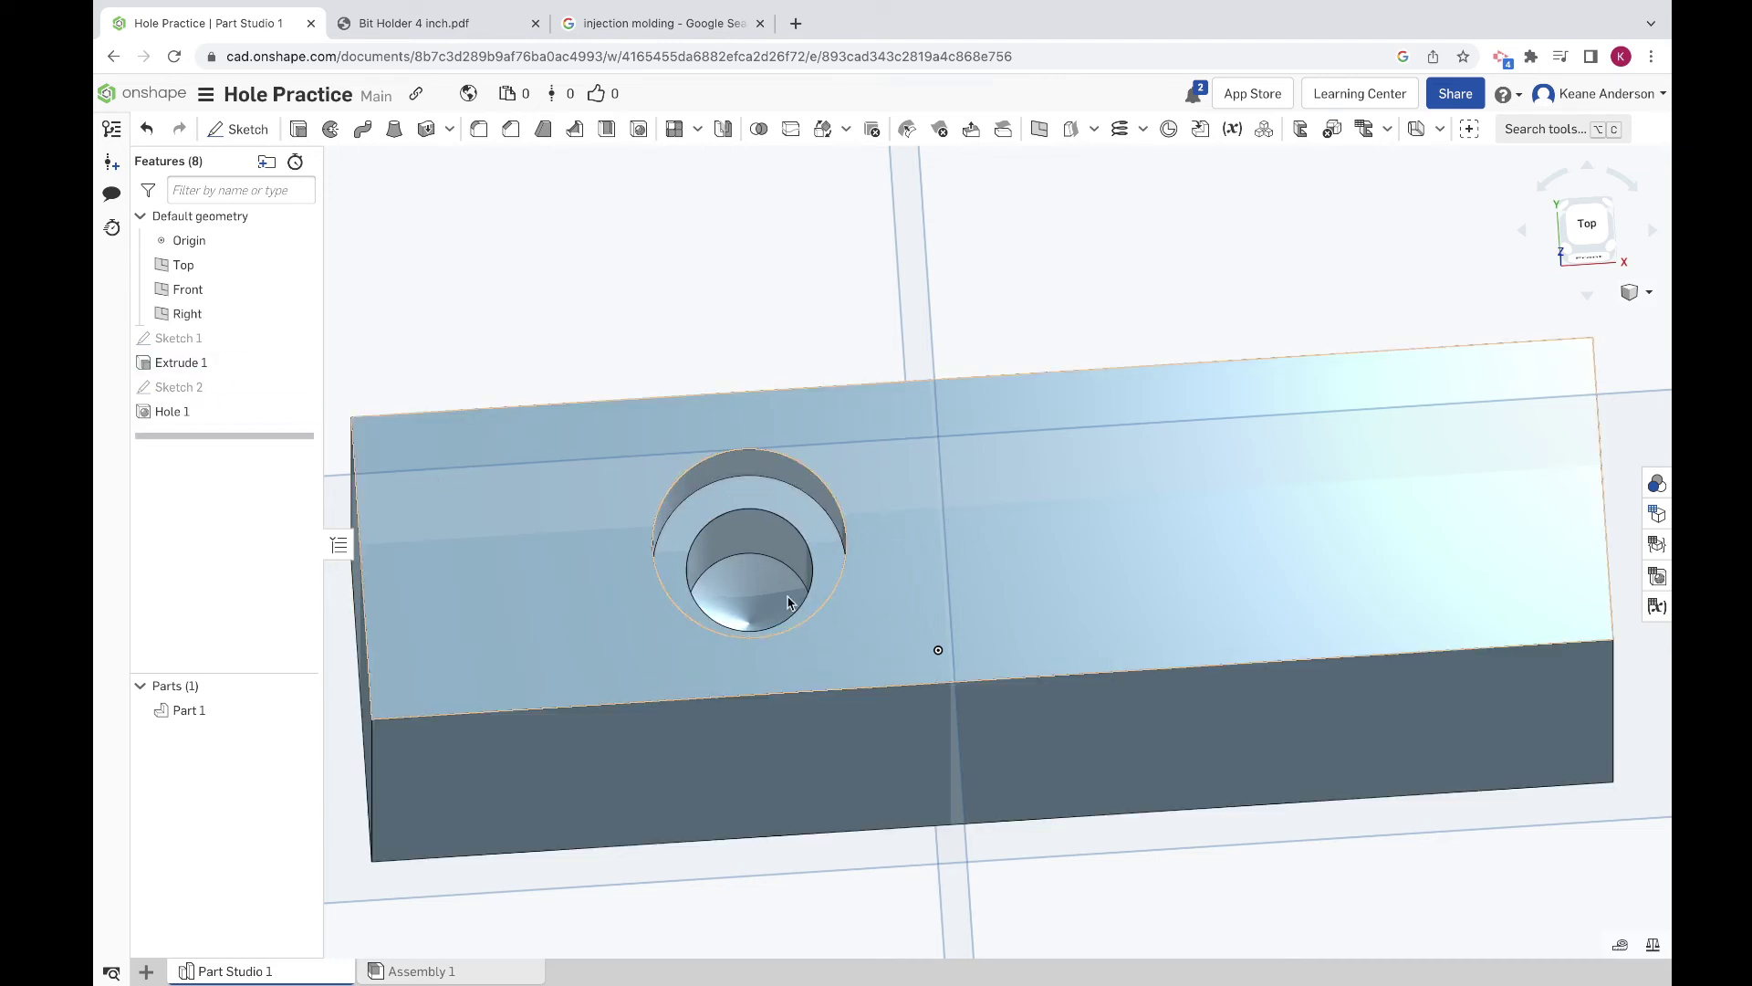
Step: Show Sketch 2 and start a Countersink hole at the second sketch point
left_click(299, 388)
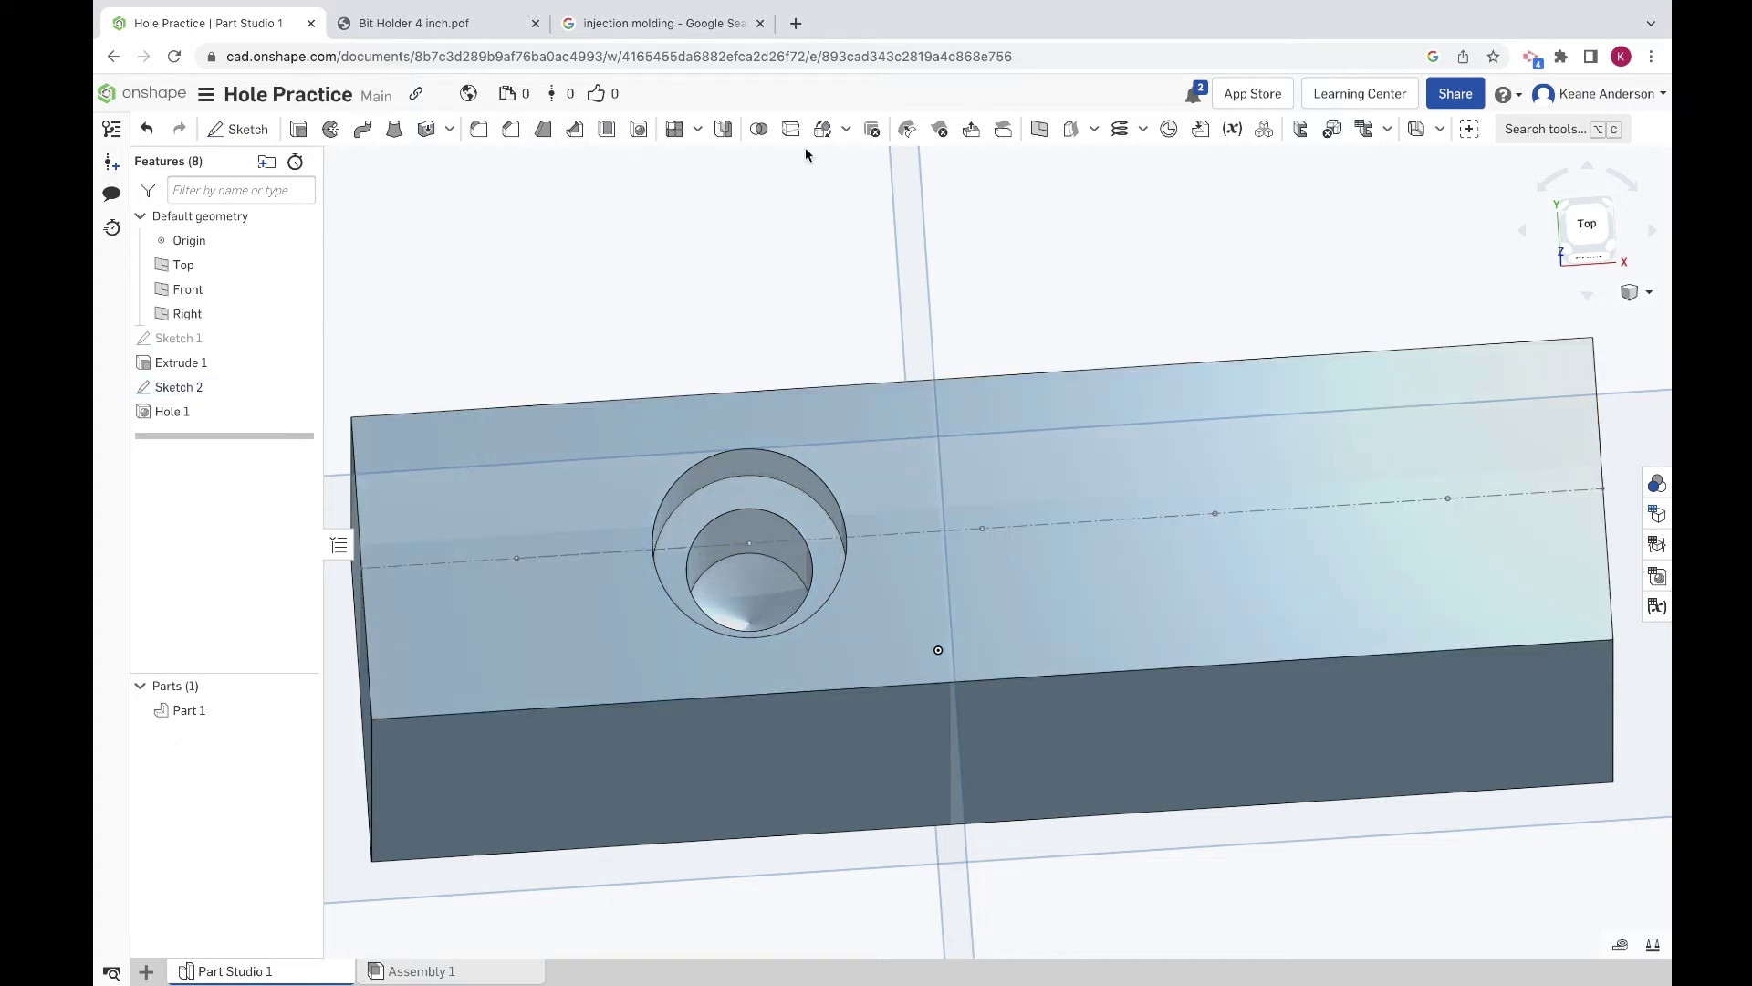
left_click(638, 129)
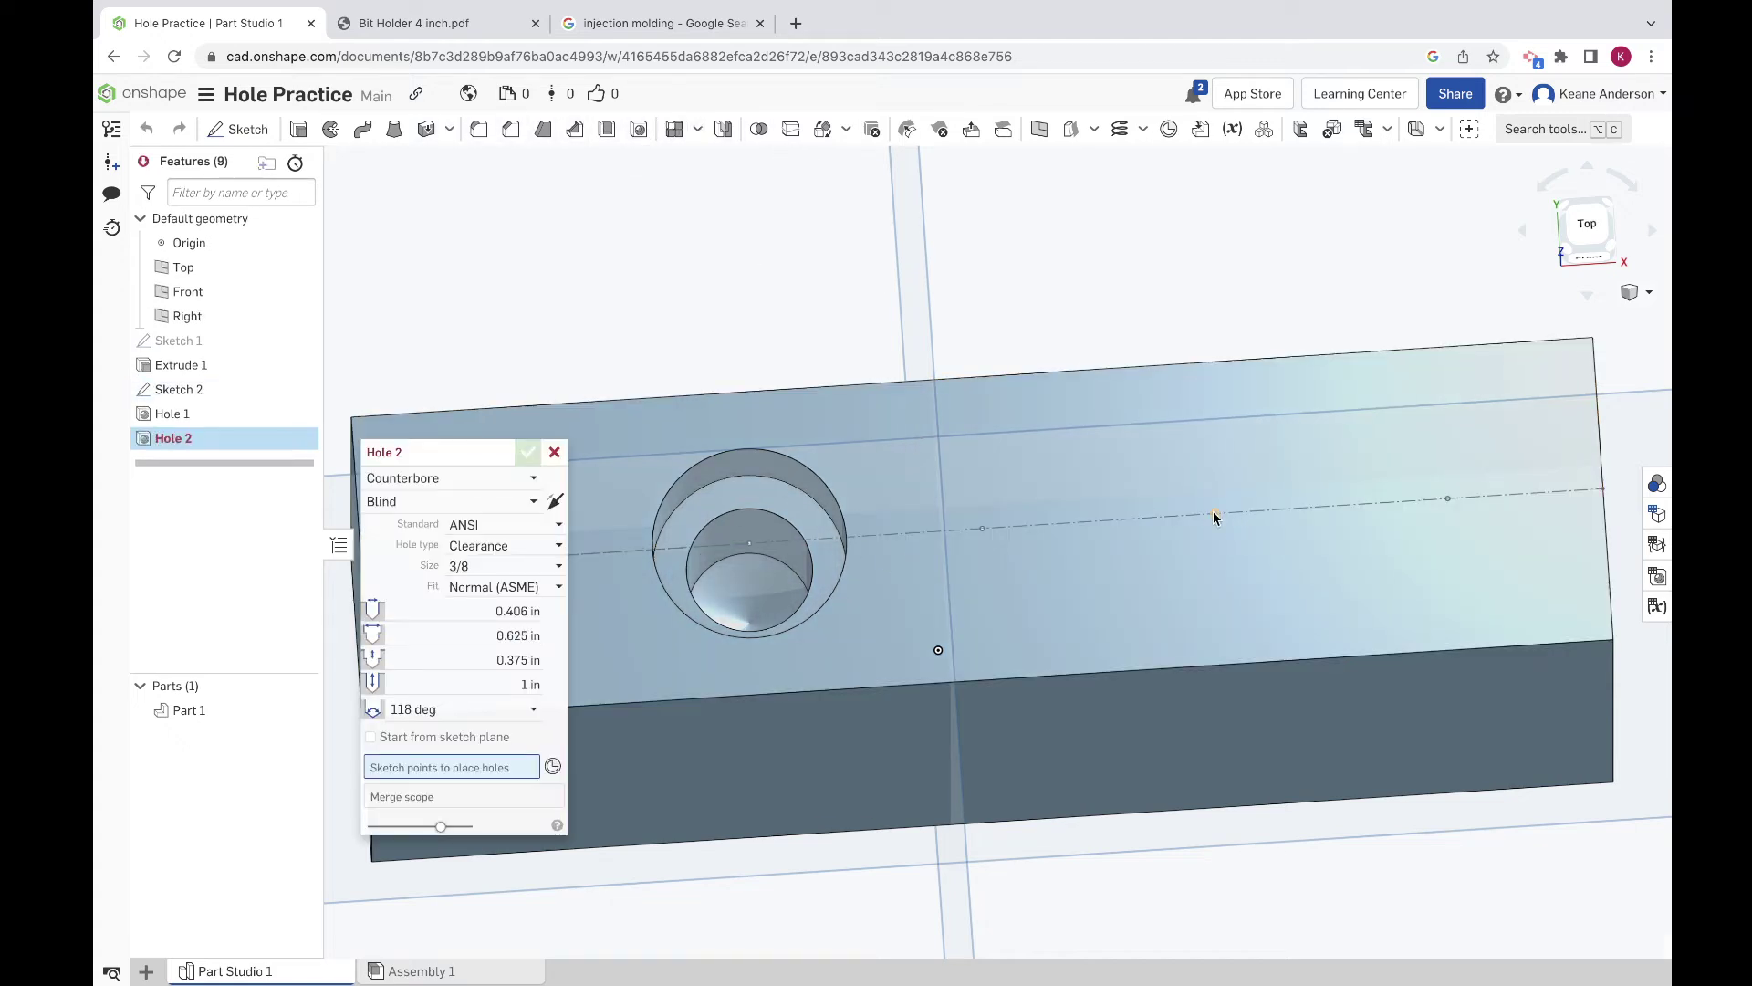
left_click(1214, 514)
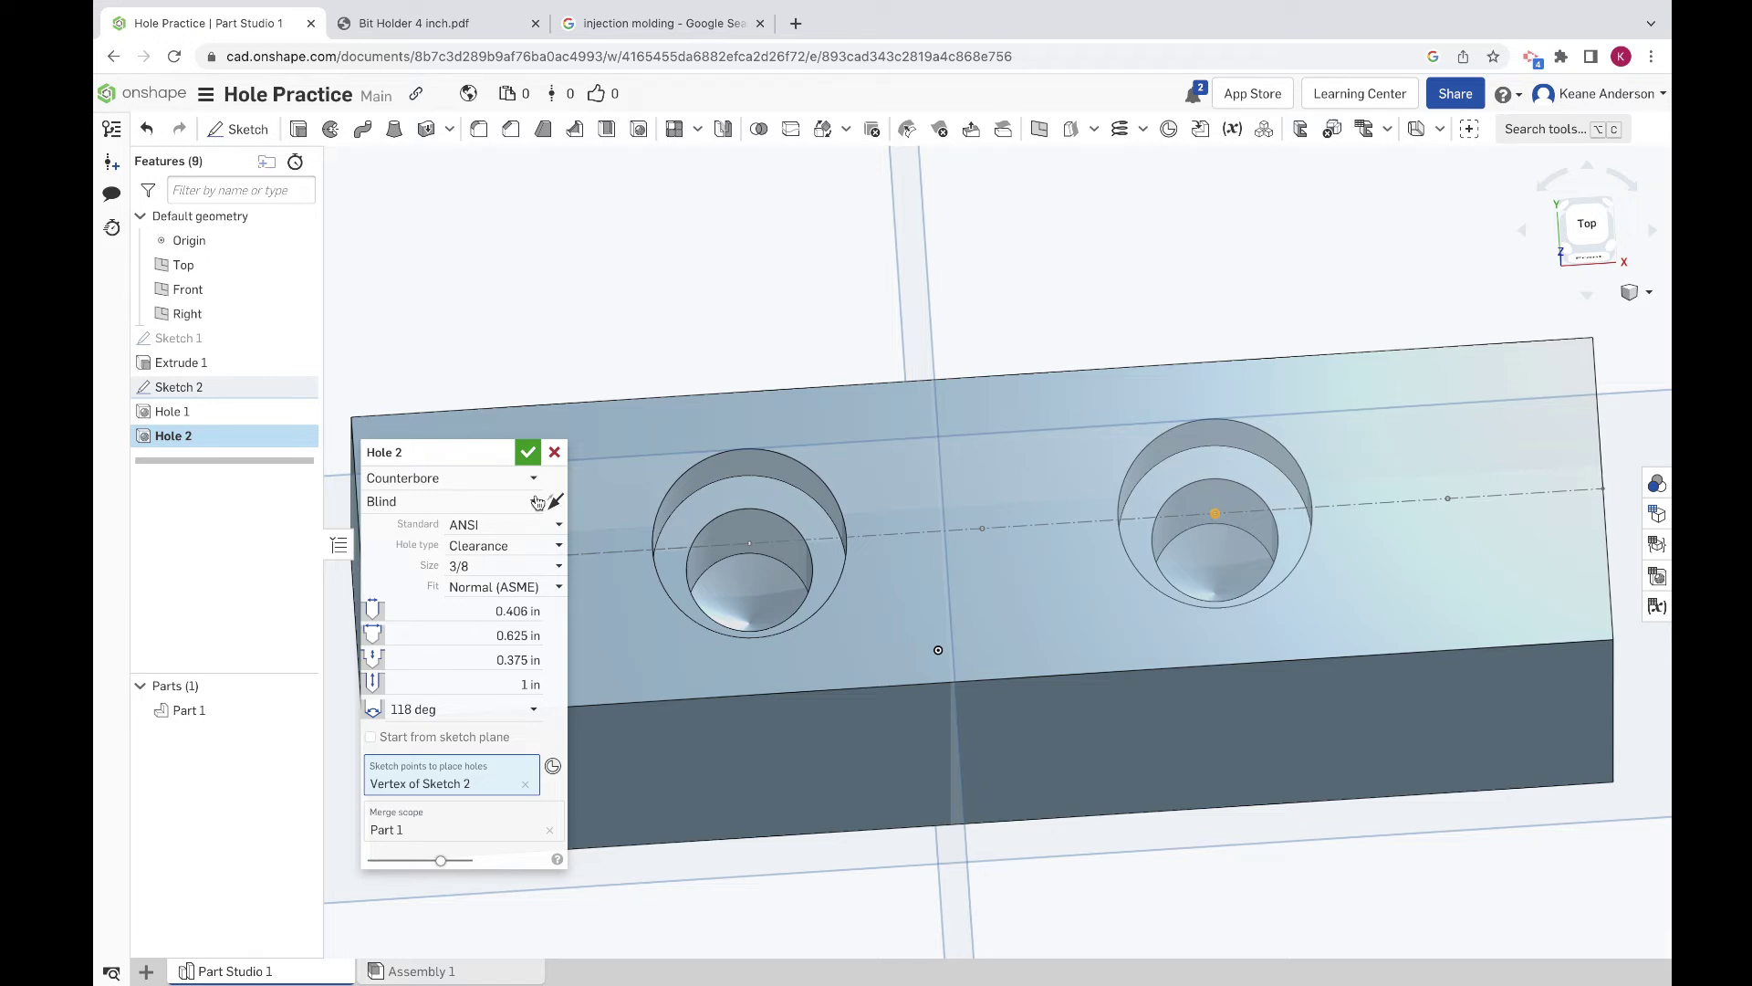
left_click(534, 478)
left_click(410, 557)
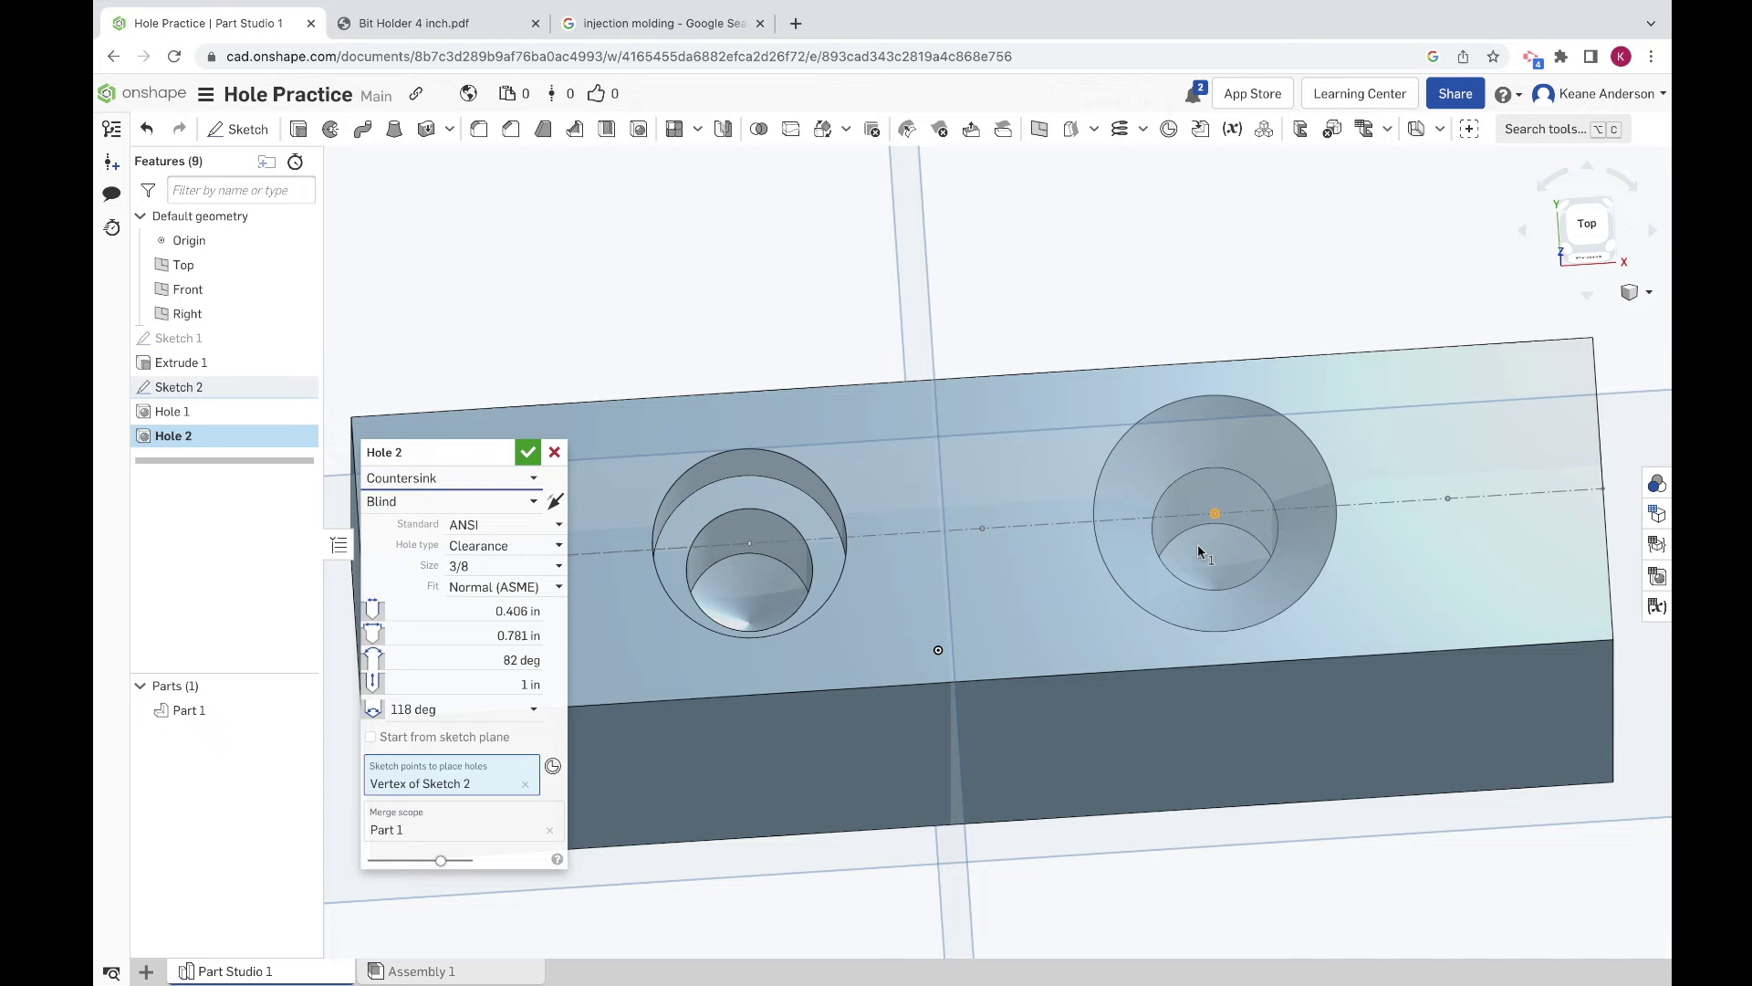
key("Up")
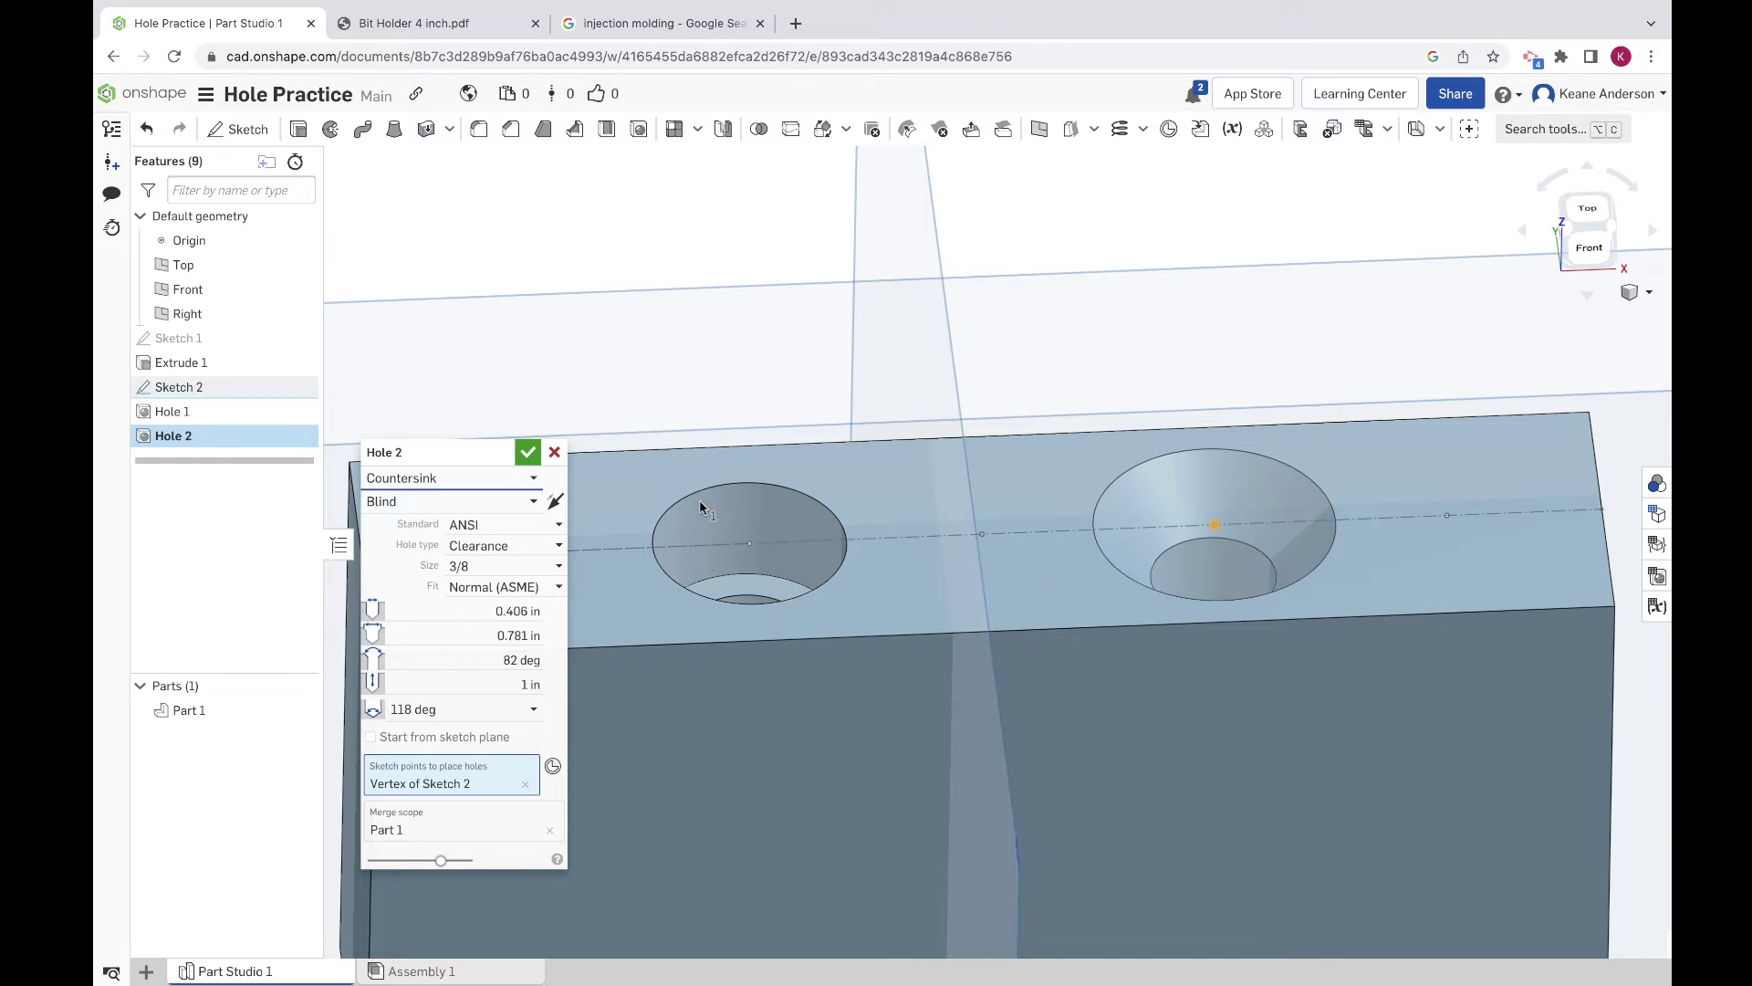
Step: Keep ANSI, set Hole 2 to size #4, and change its termination from Blind to Through
left_click(557, 523)
left_click(527, 584)
left_click(559, 529)
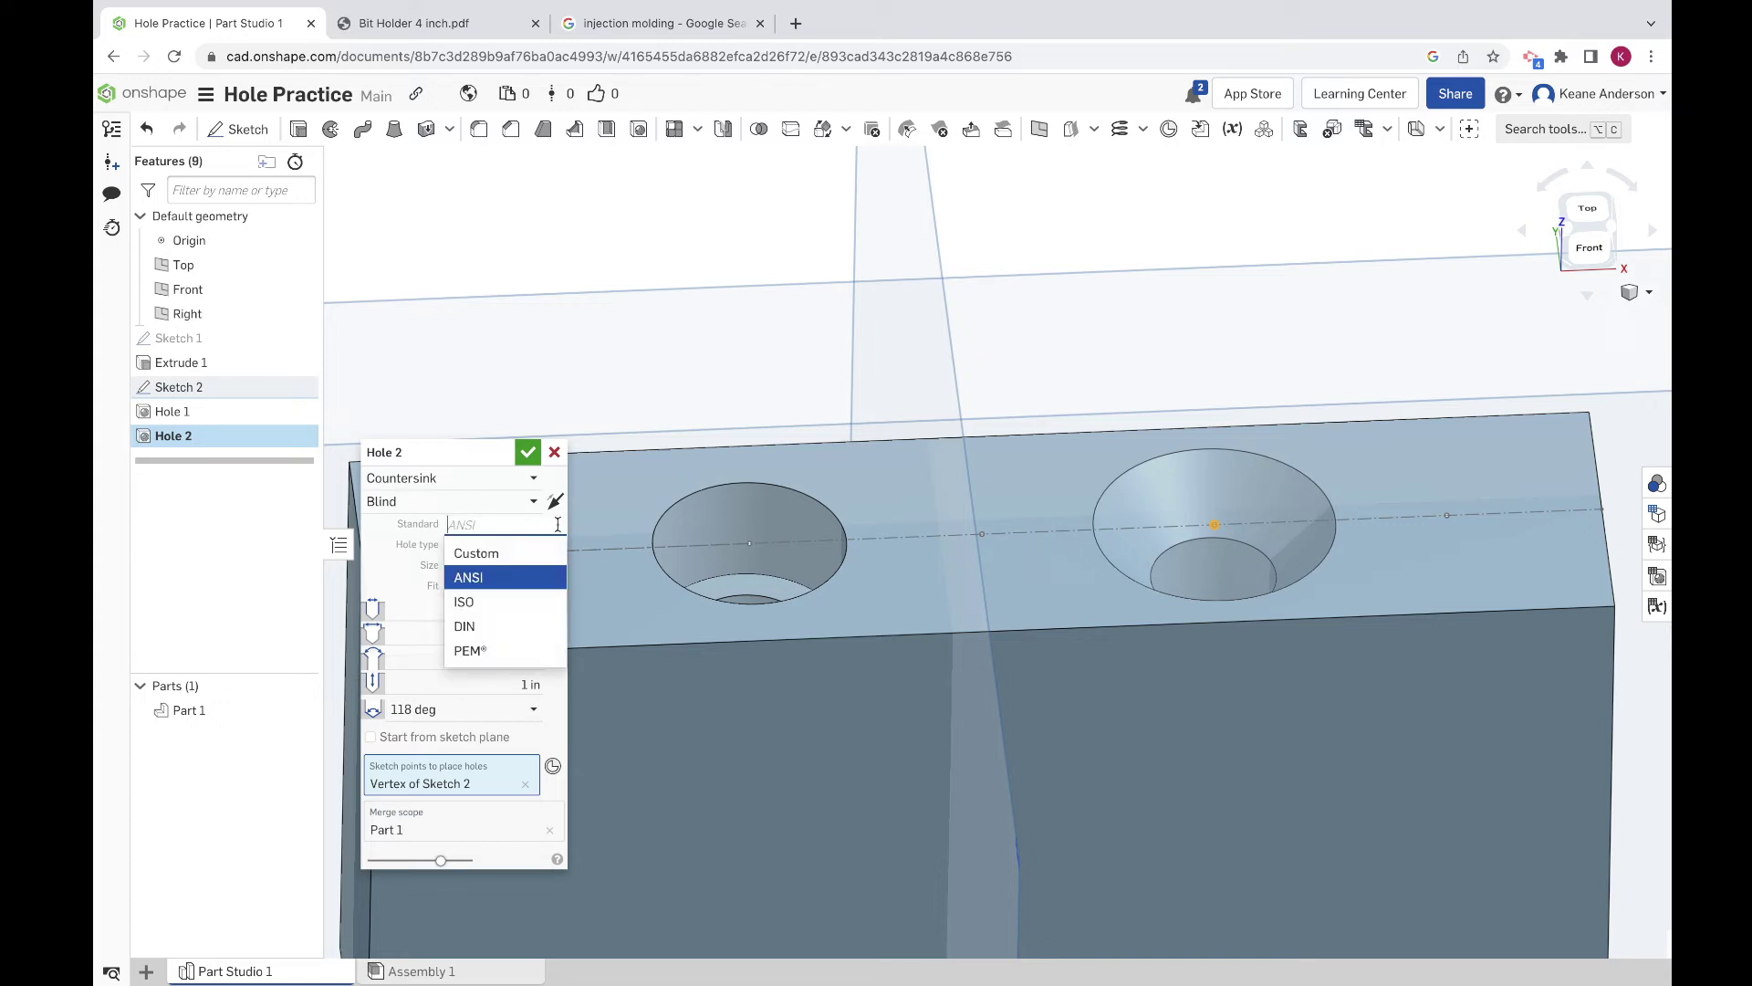
left_click(512, 578)
left_click(555, 565)
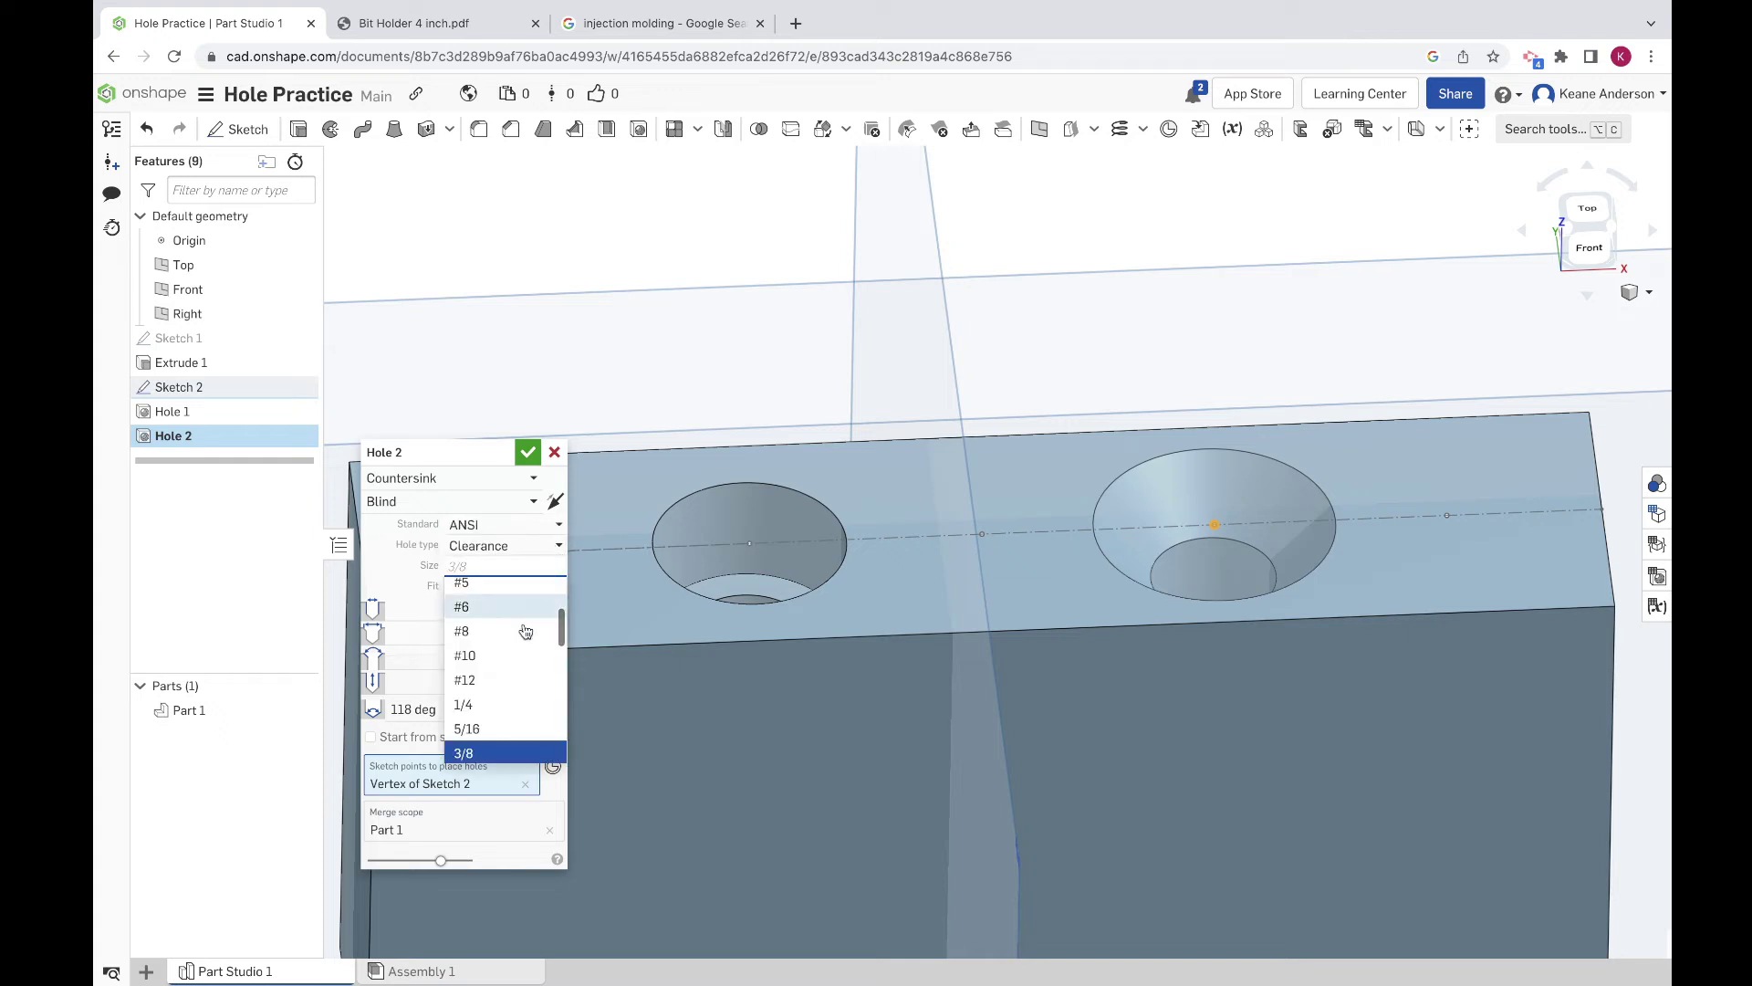
scroll(510, 646, "up", 3)
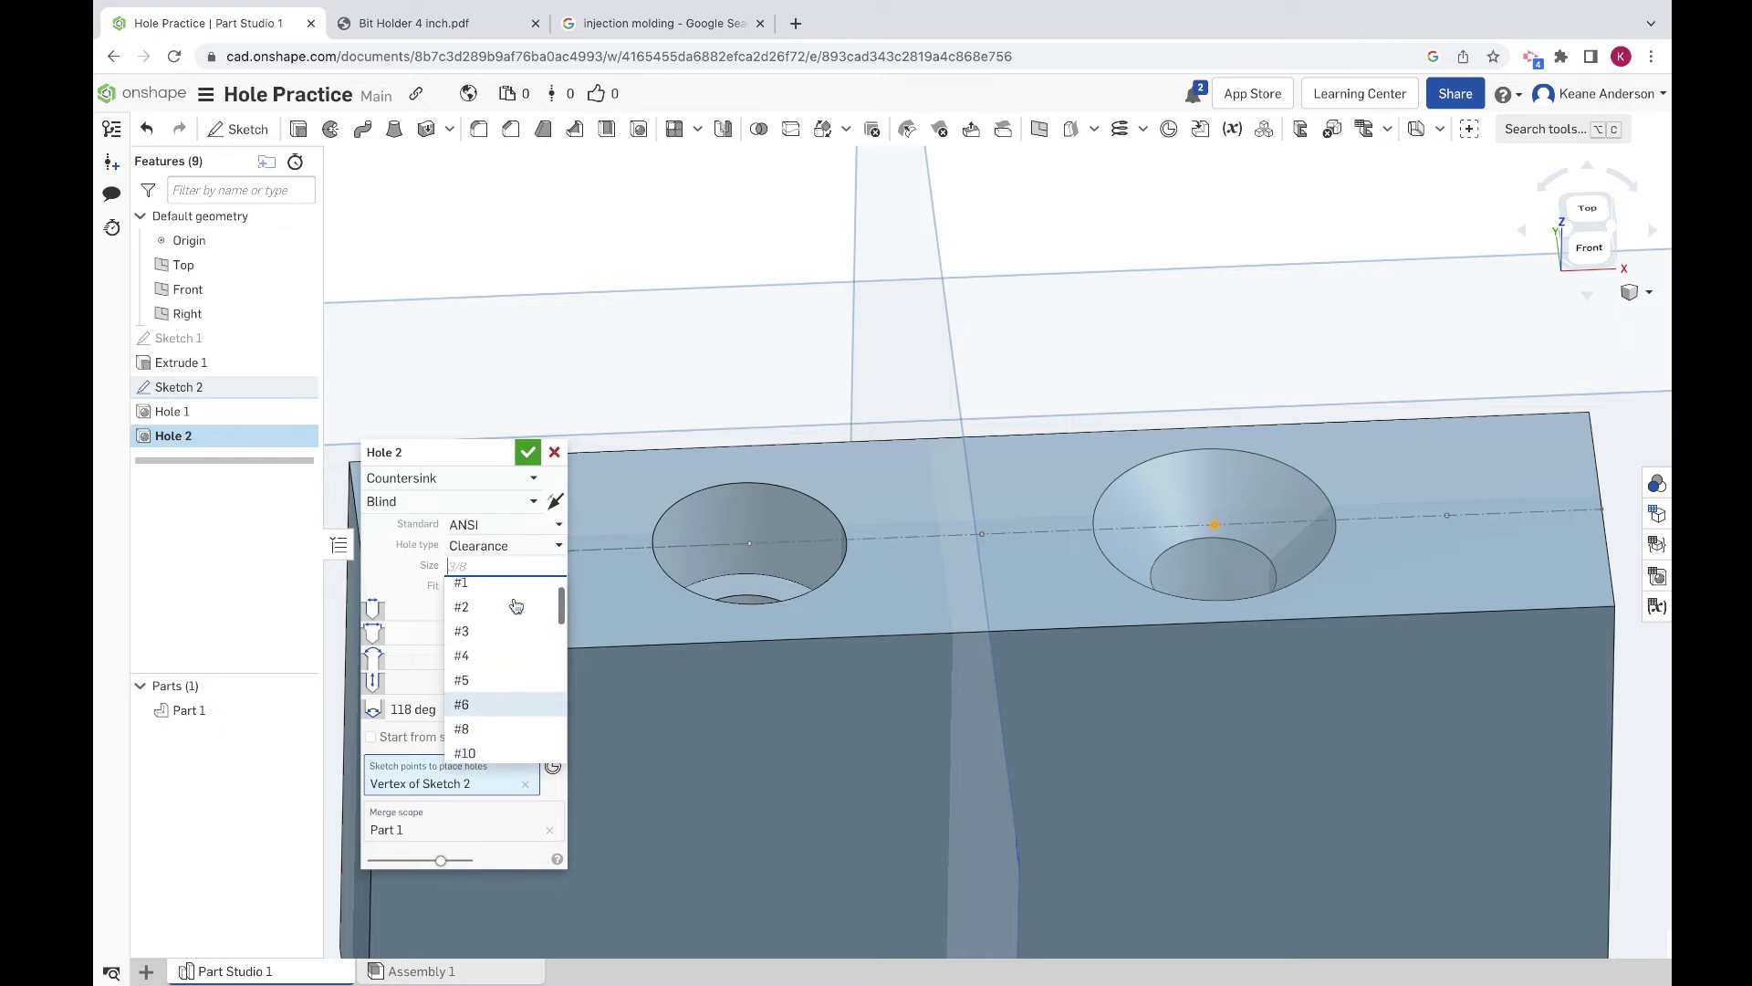
left_click(476, 676)
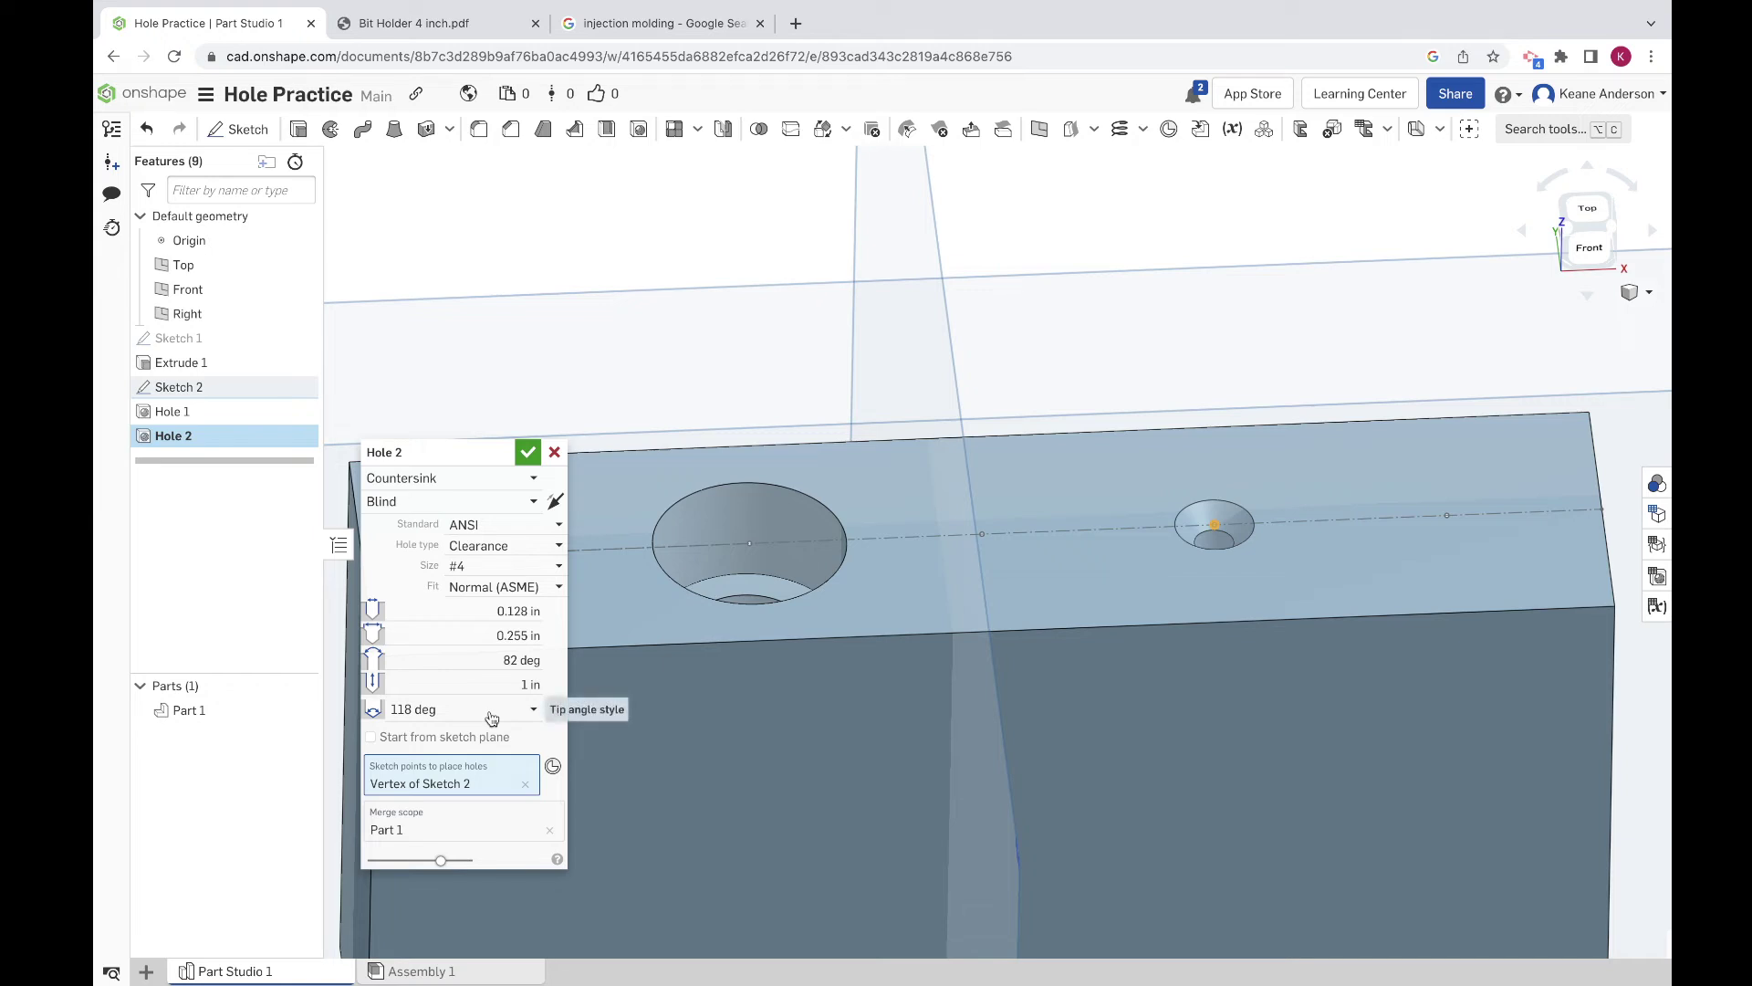
left_click(524, 684)
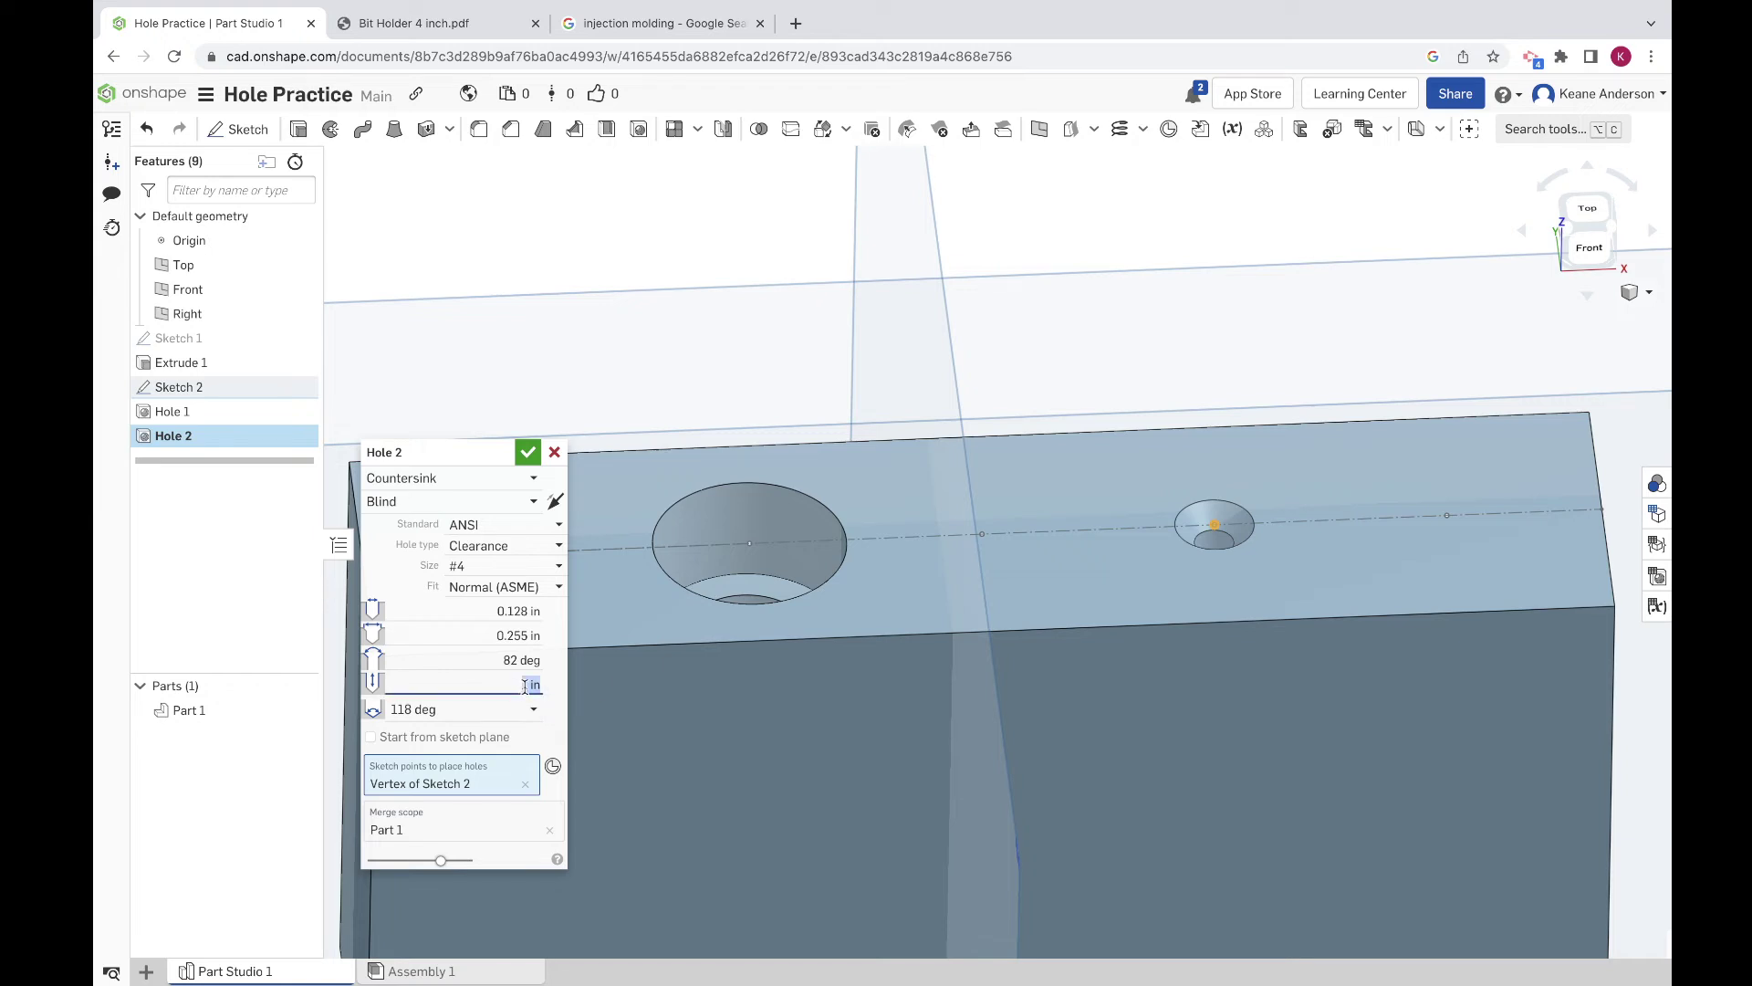
left_click(526, 686)
left_click(533, 500)
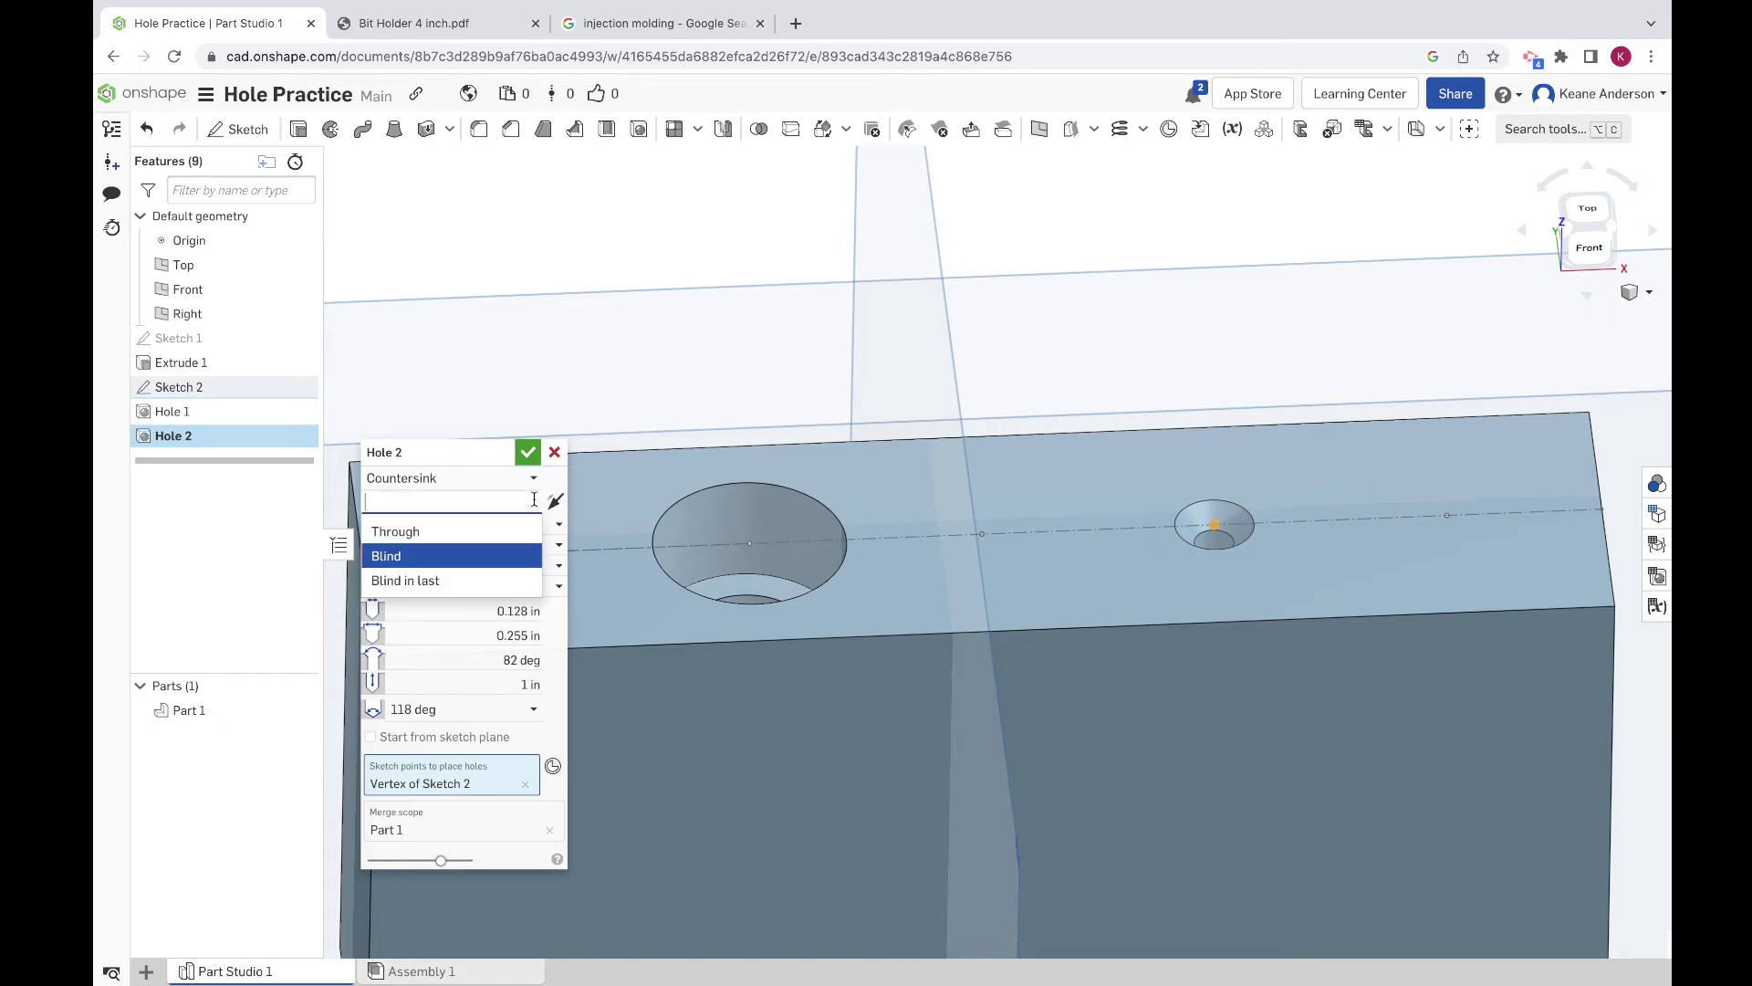
left_click(461, 532)
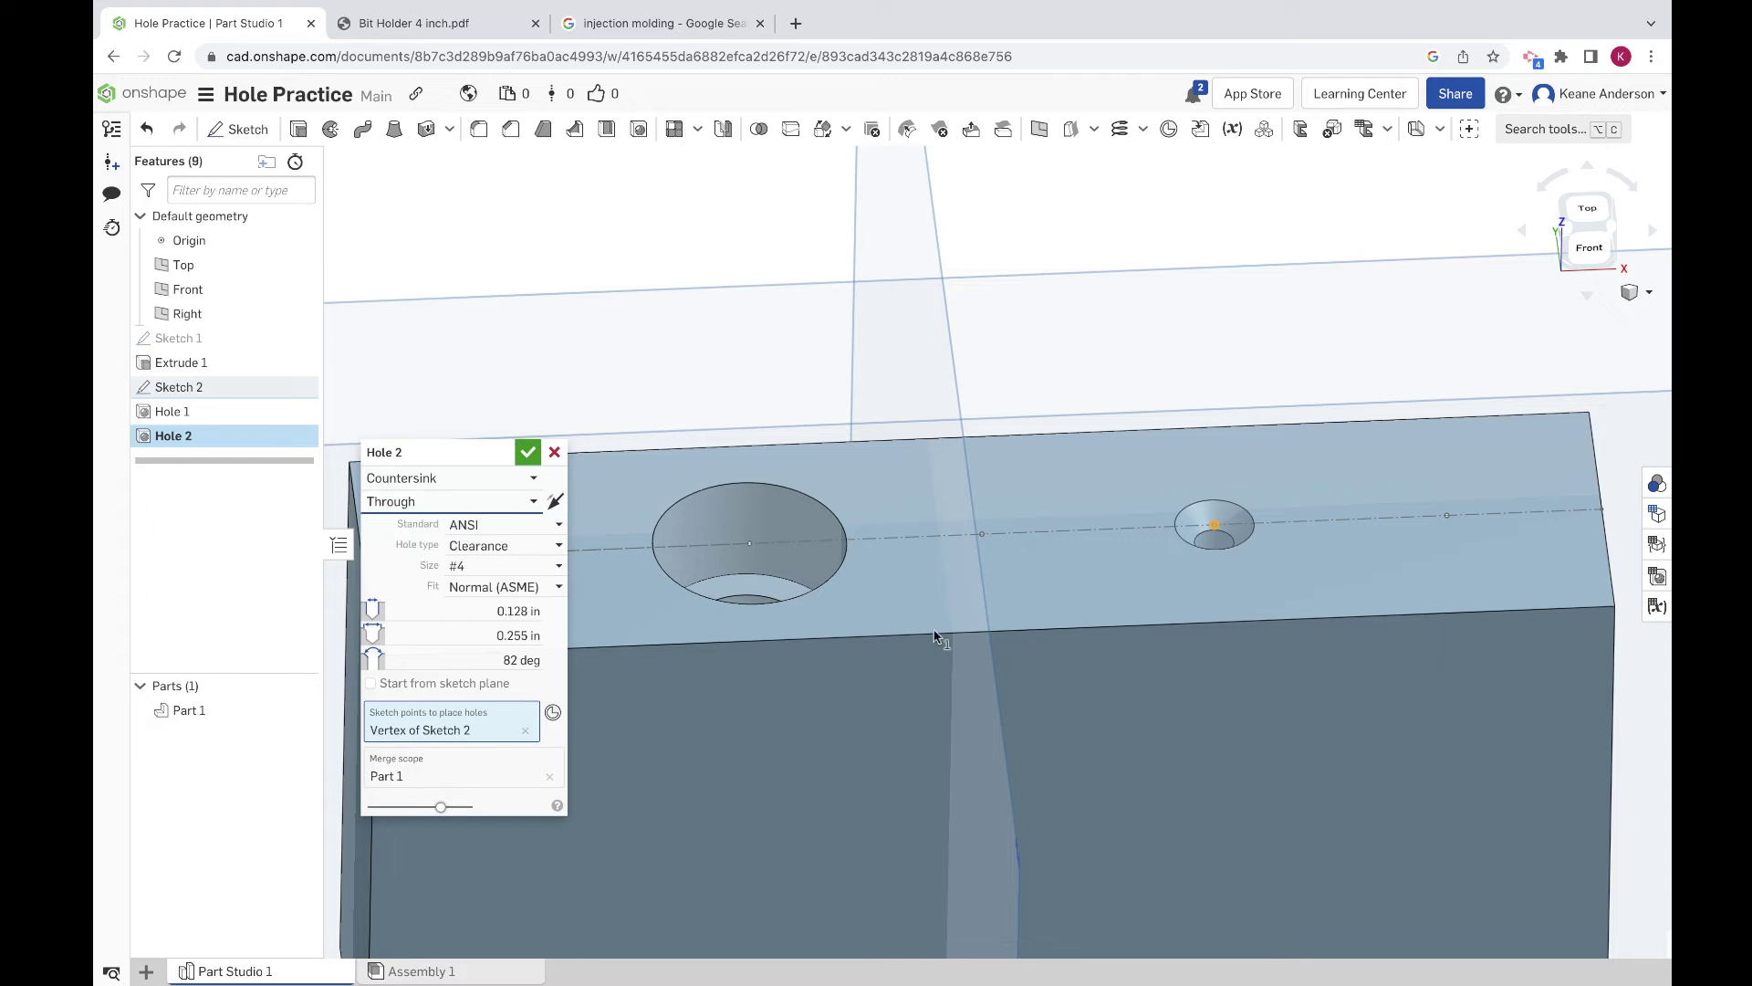
Step: Check the underside to confirm the #4 countersink breaks through, then commit Hole 2
right_click_drag(1150, 607, 1181, 407)
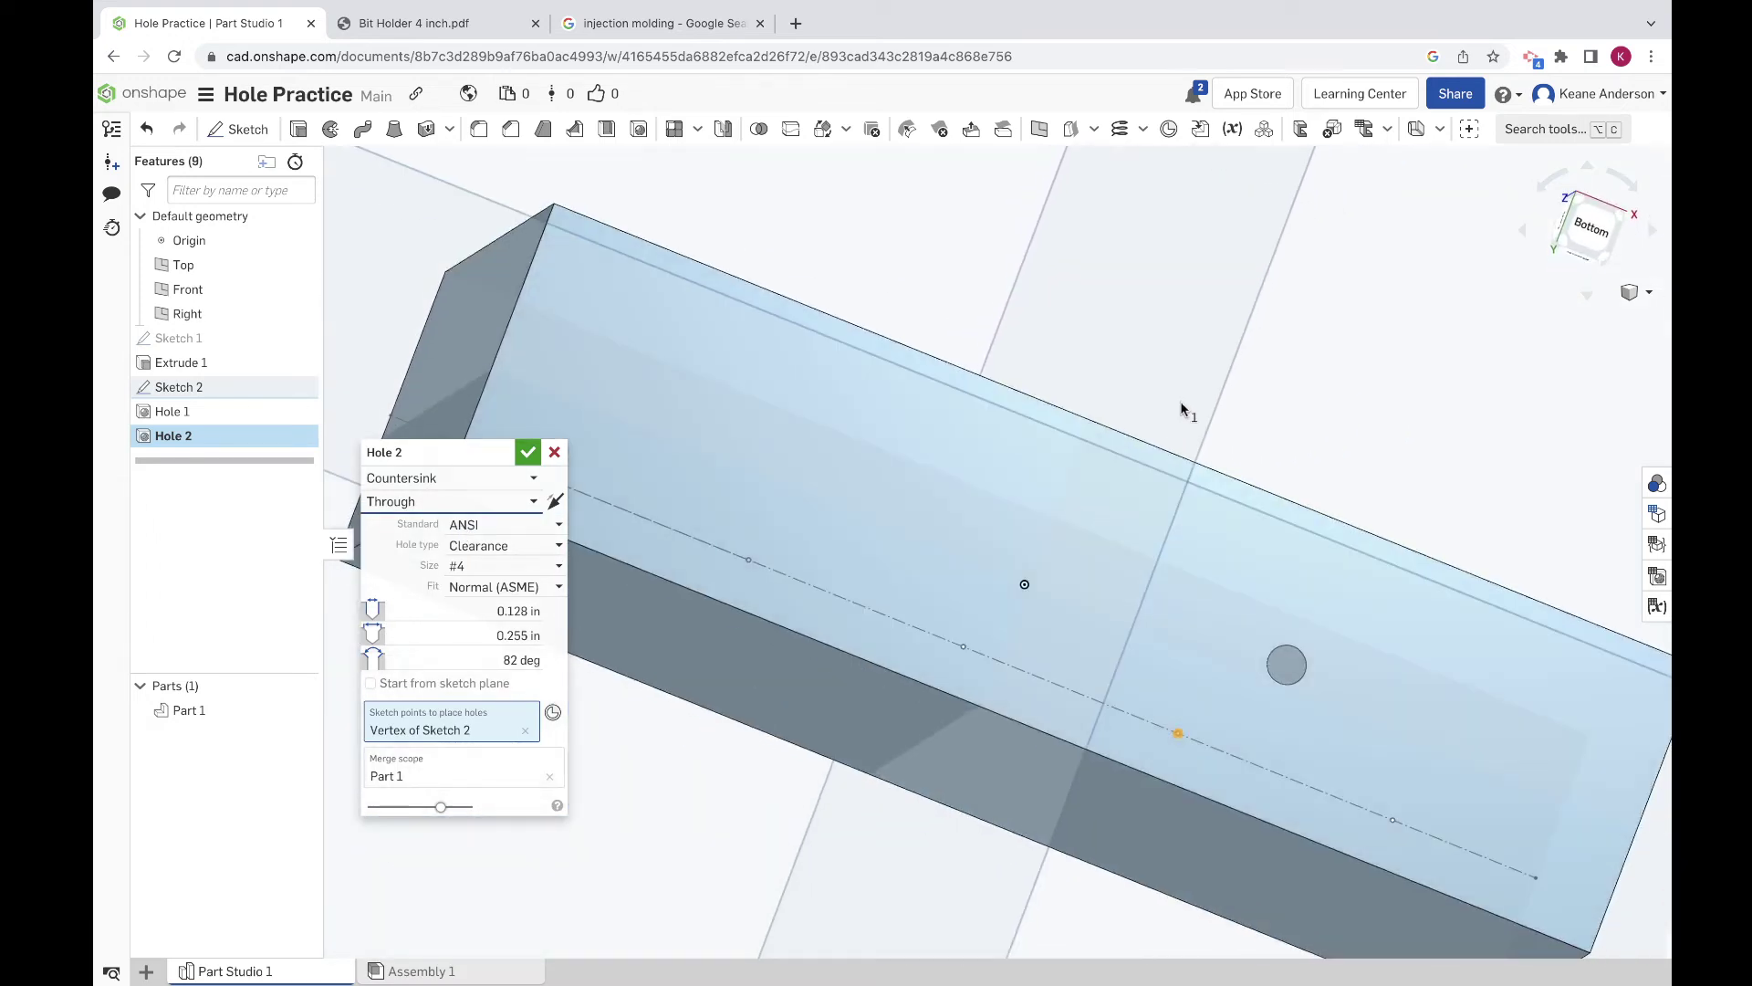
right_click_drag(1281, 687, 1360, 657)
key("n")
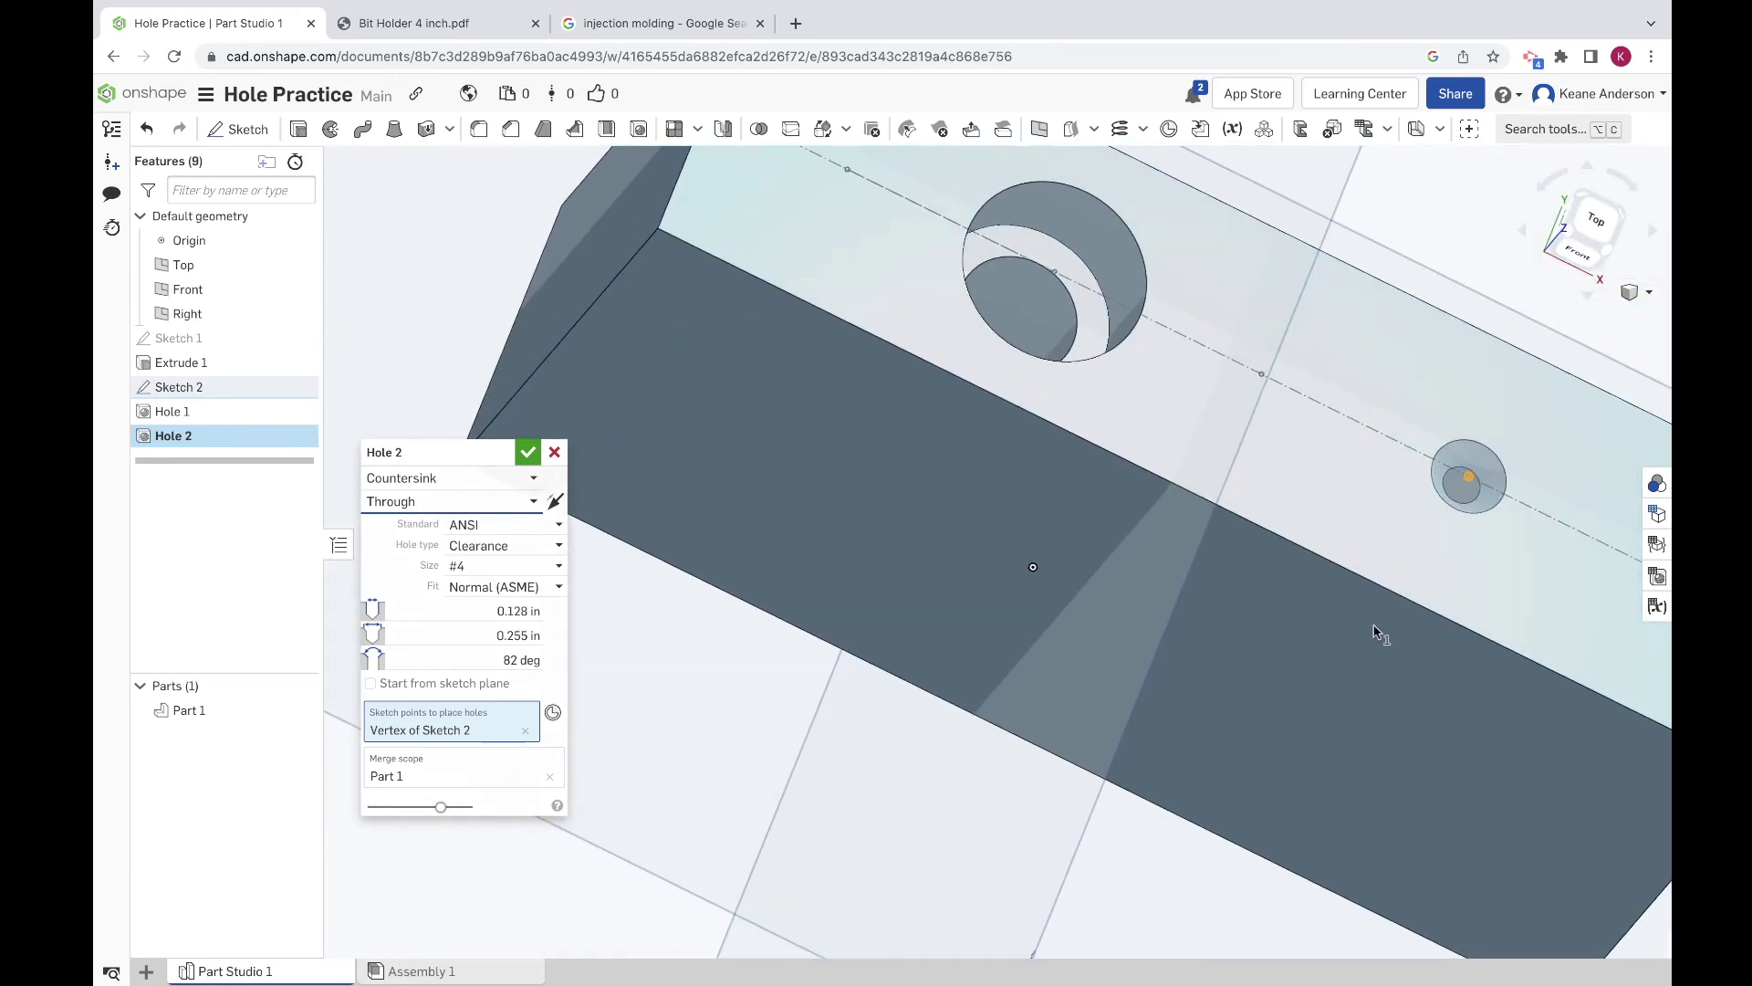
right_click_drag(1419, 501, 1404, 497)
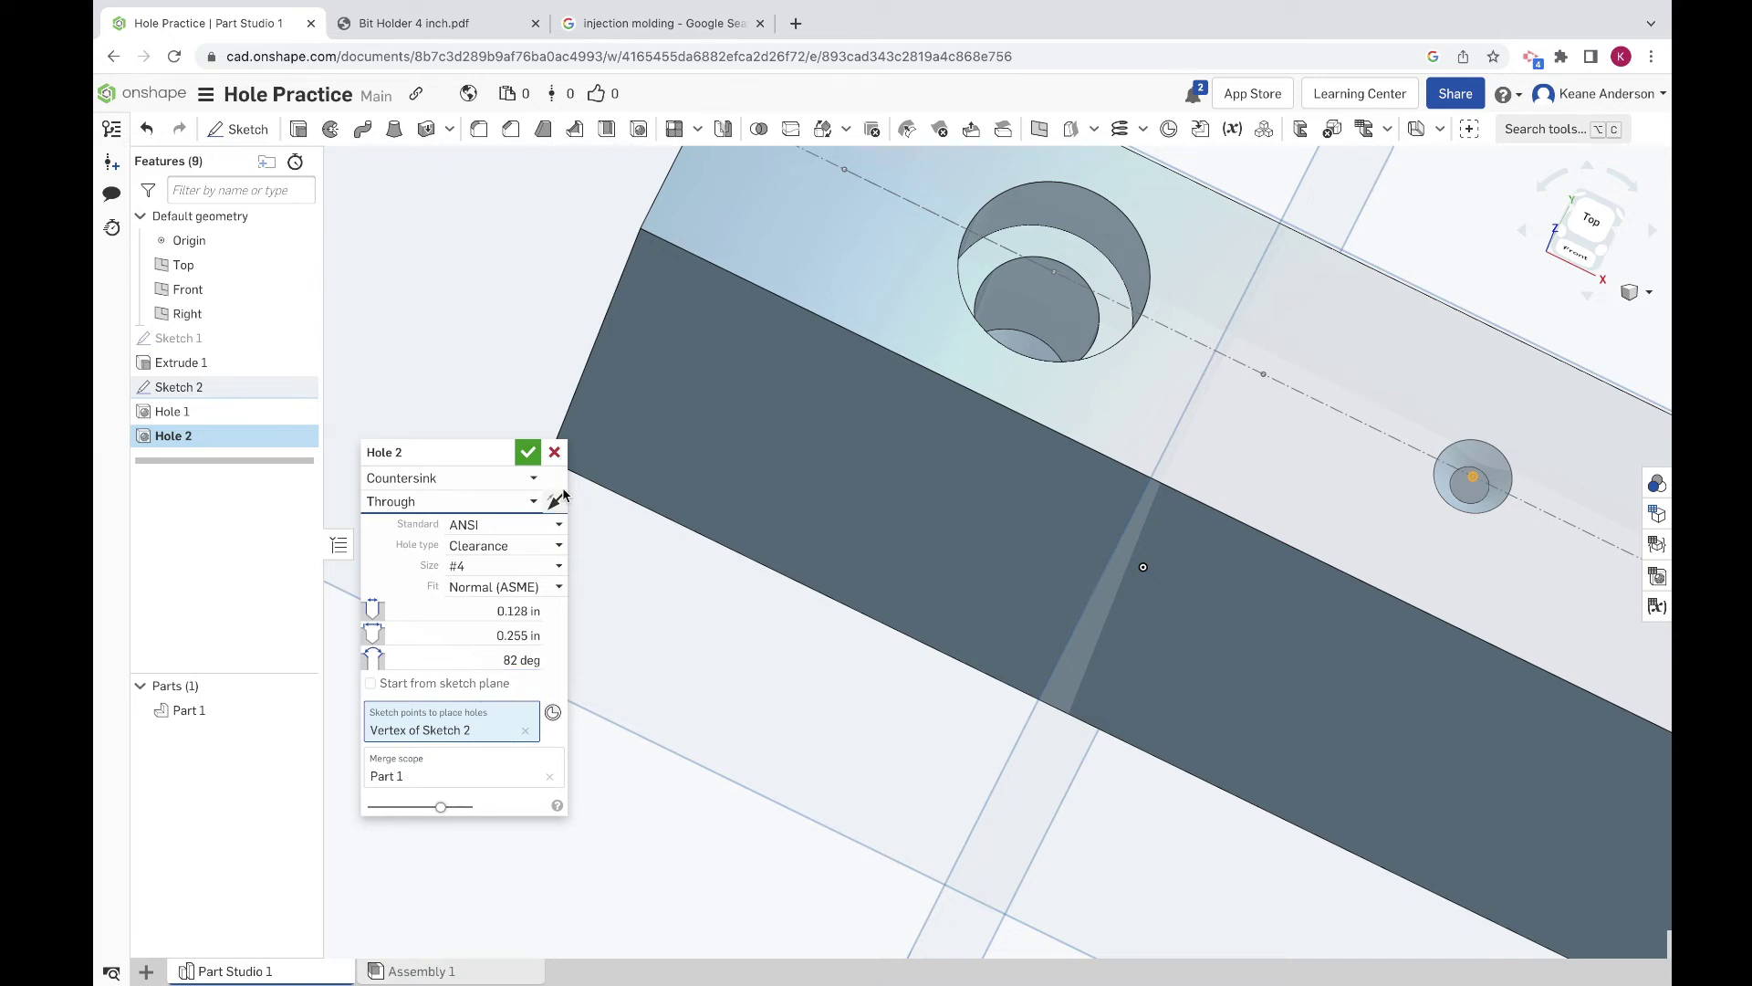
left_click(528, 452)
scroll(962, 575, "down", 3)
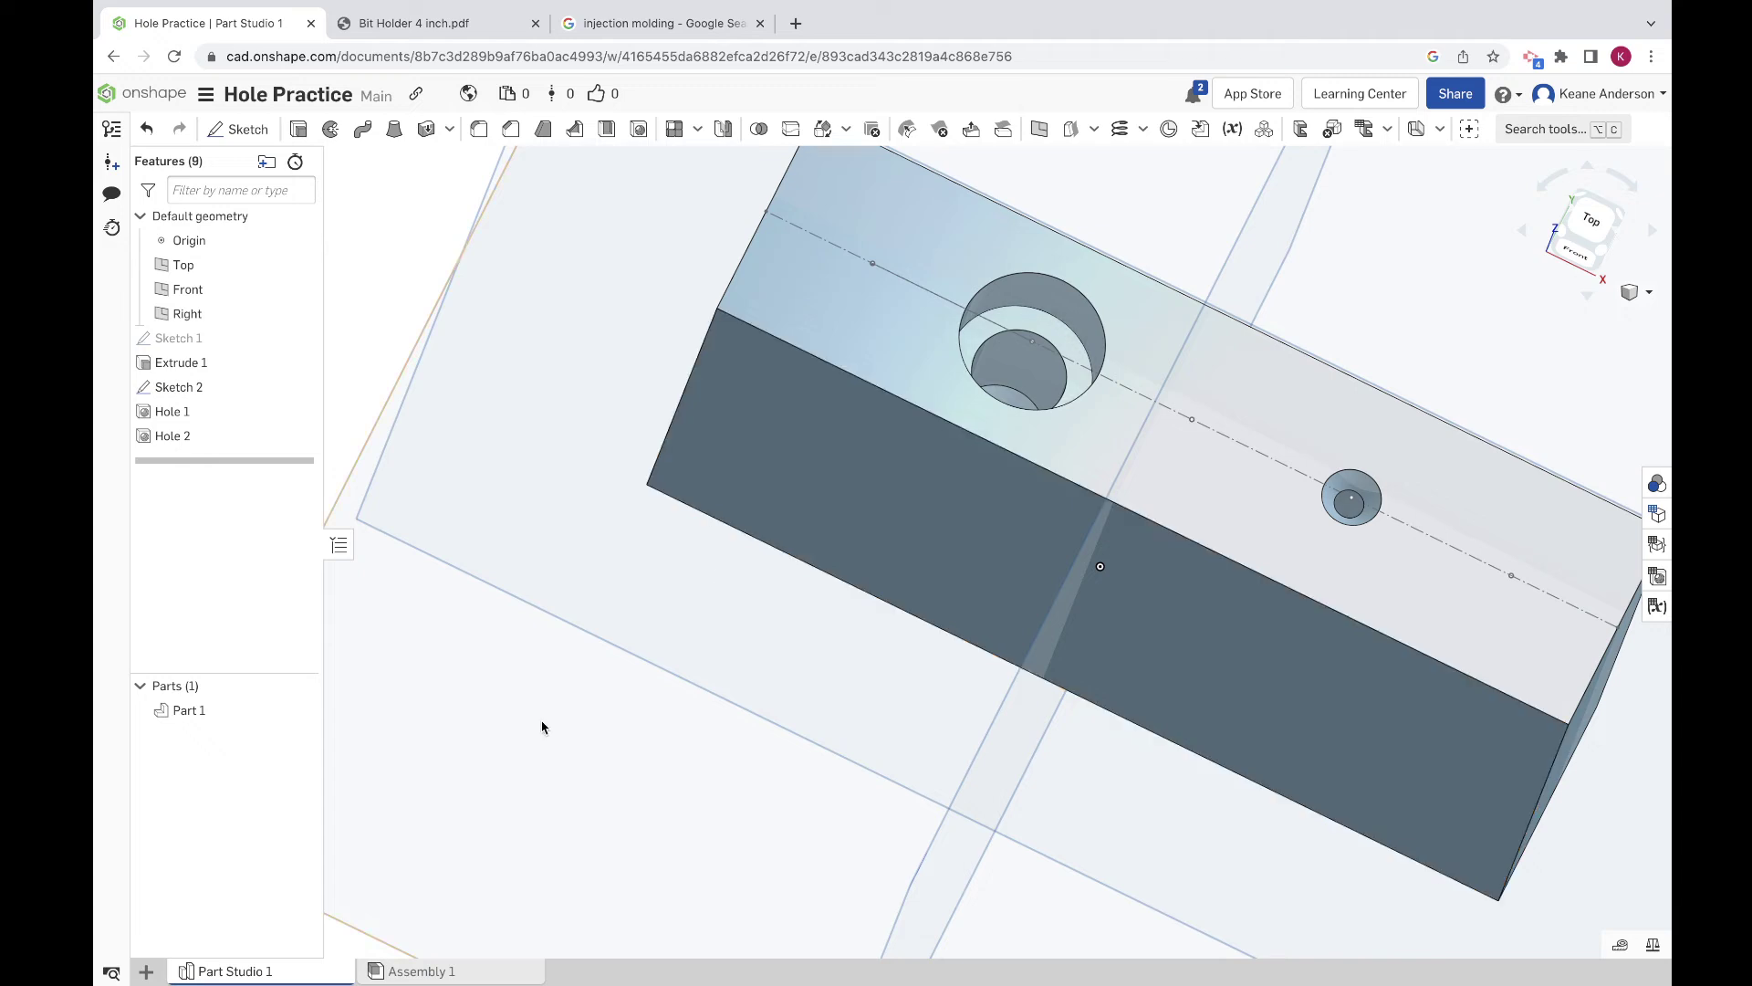
left_click(146, 971)
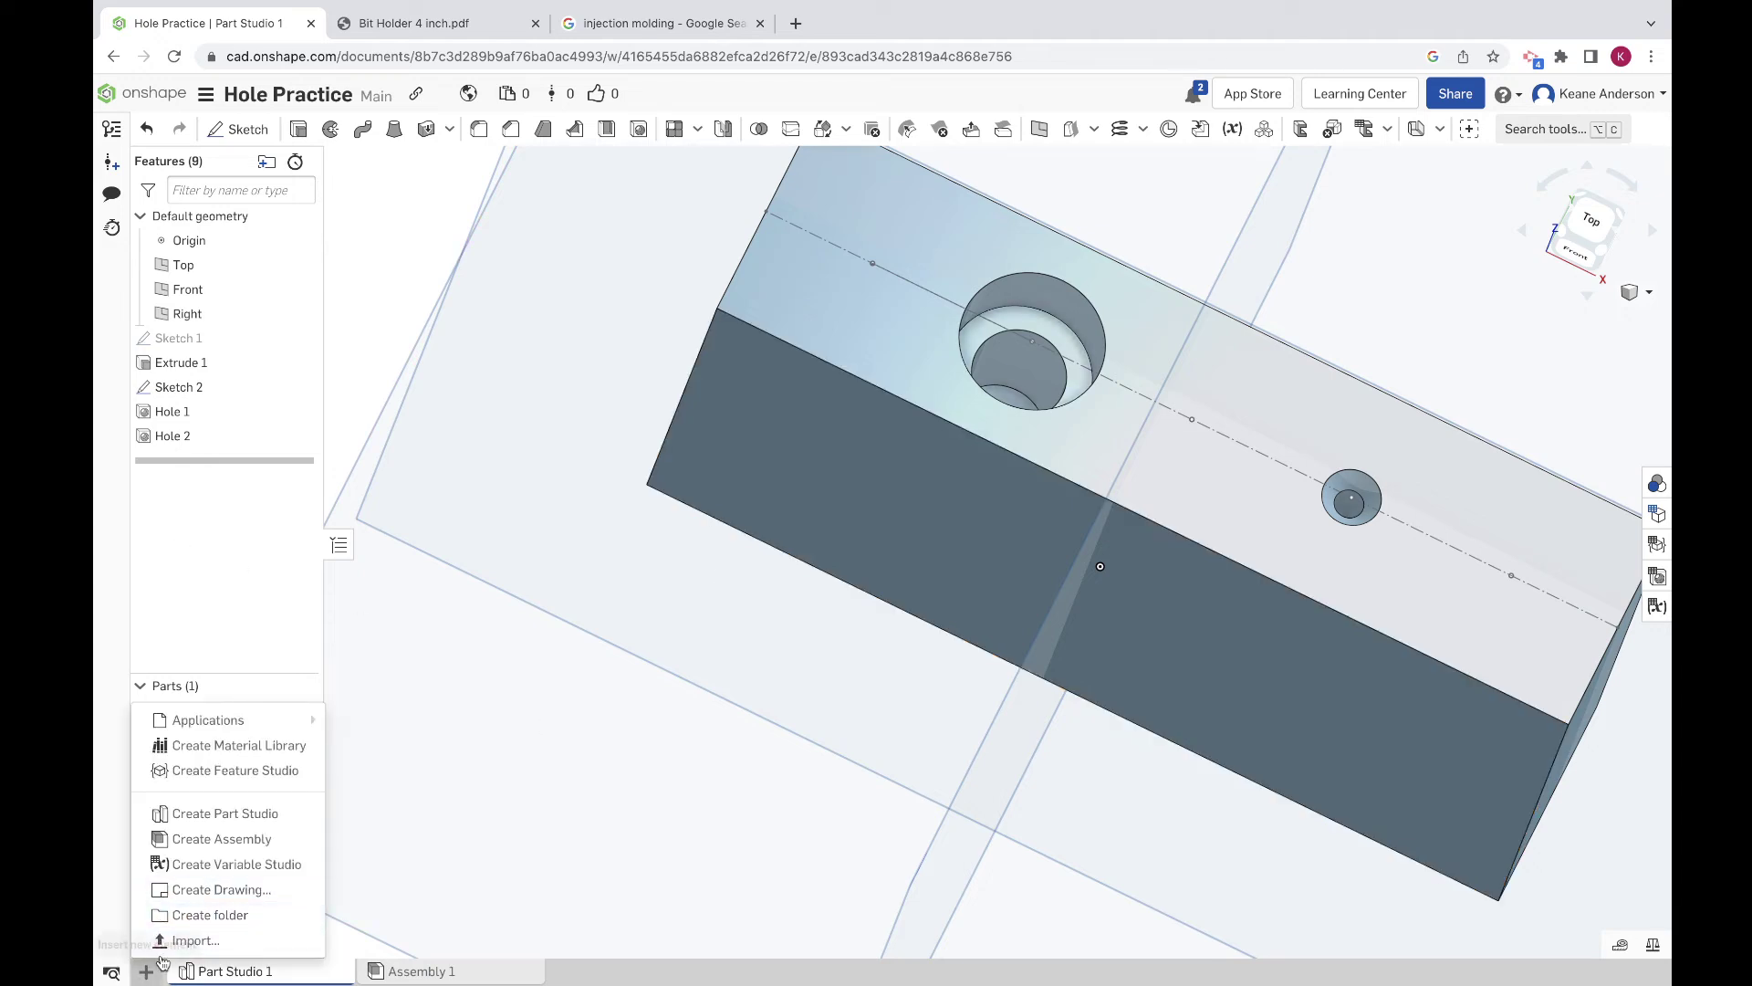
Step: Create Drawing 1 from the ANSI_B_INCH.dwt B-size inch template
left_click(199, 894)
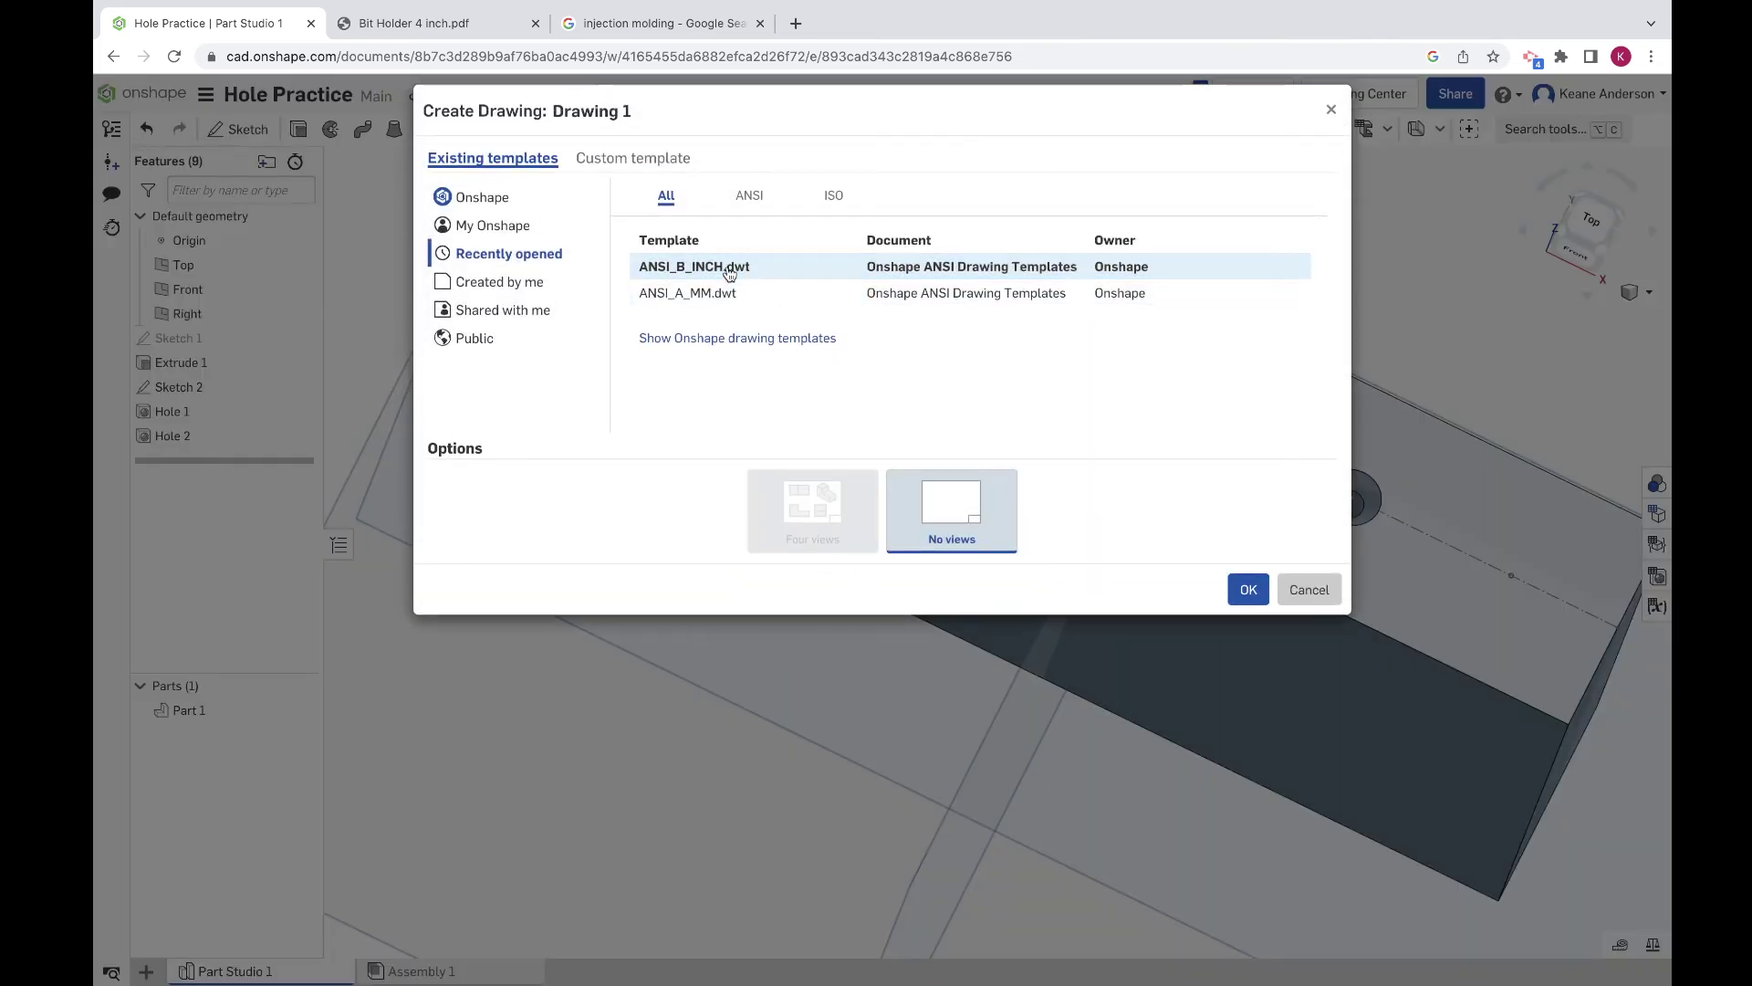
left_click(686, 274)
double_click(686, 269)
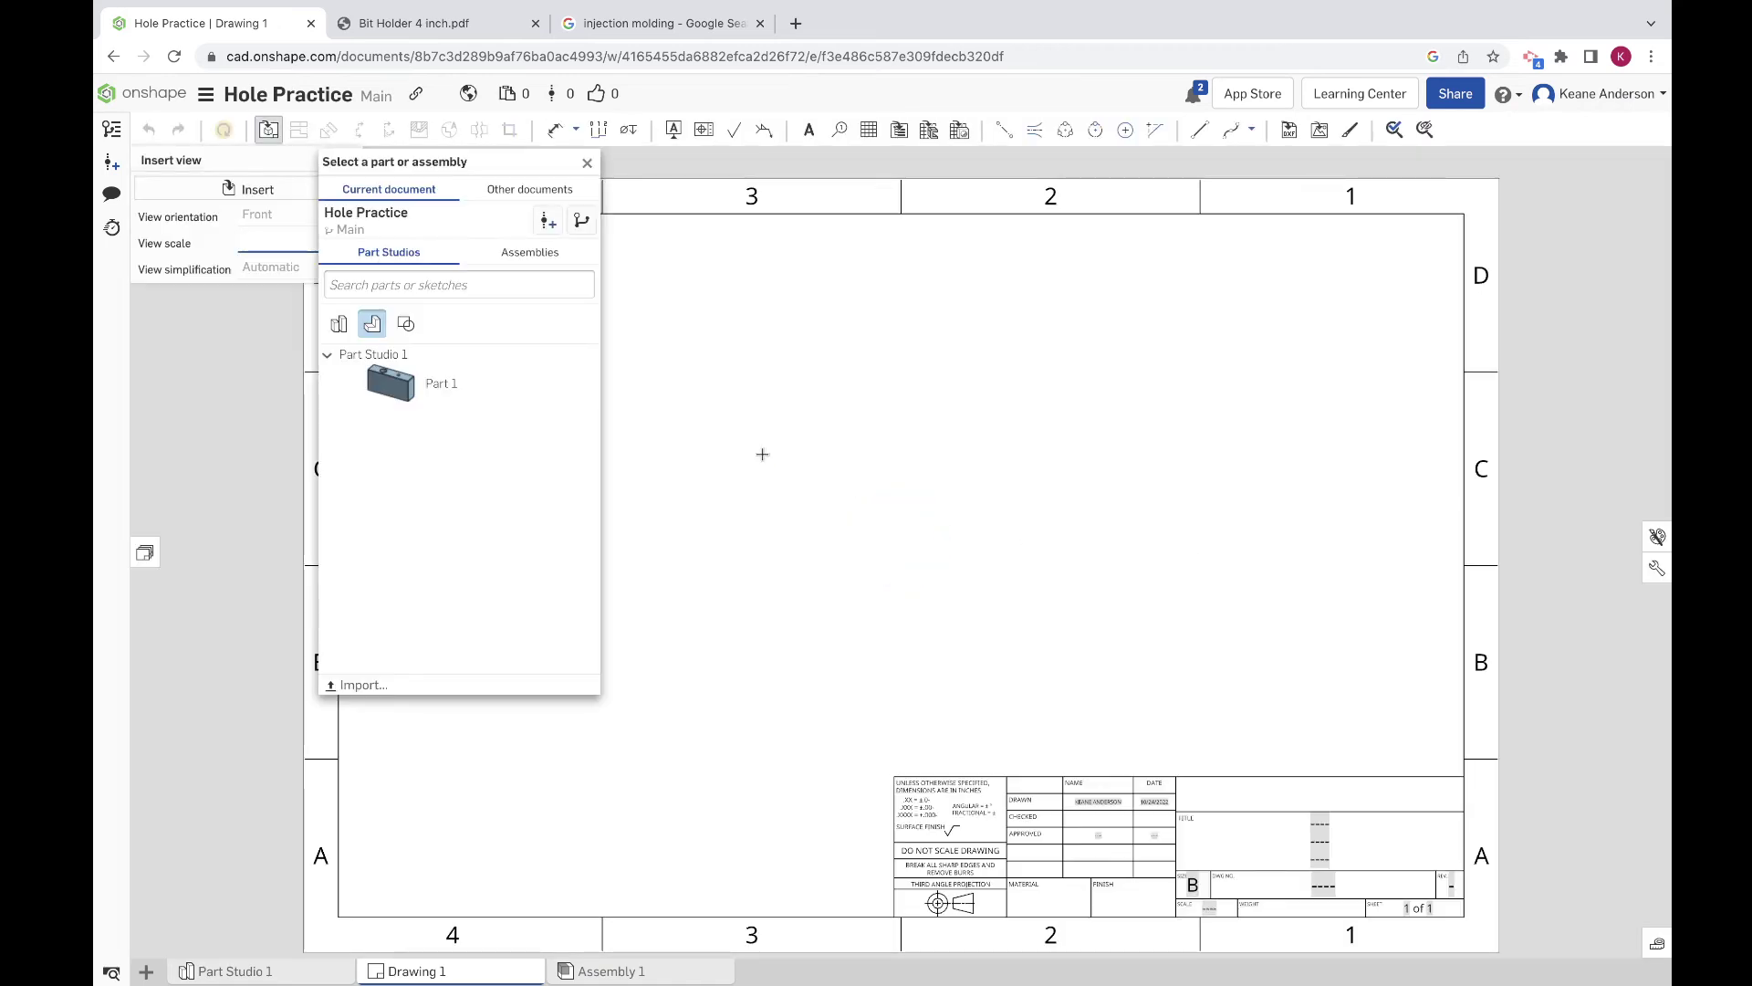
Step: Place a front view of Part 1 with a projected top view above, then shift the front view down to row B
left_click(391, 382)
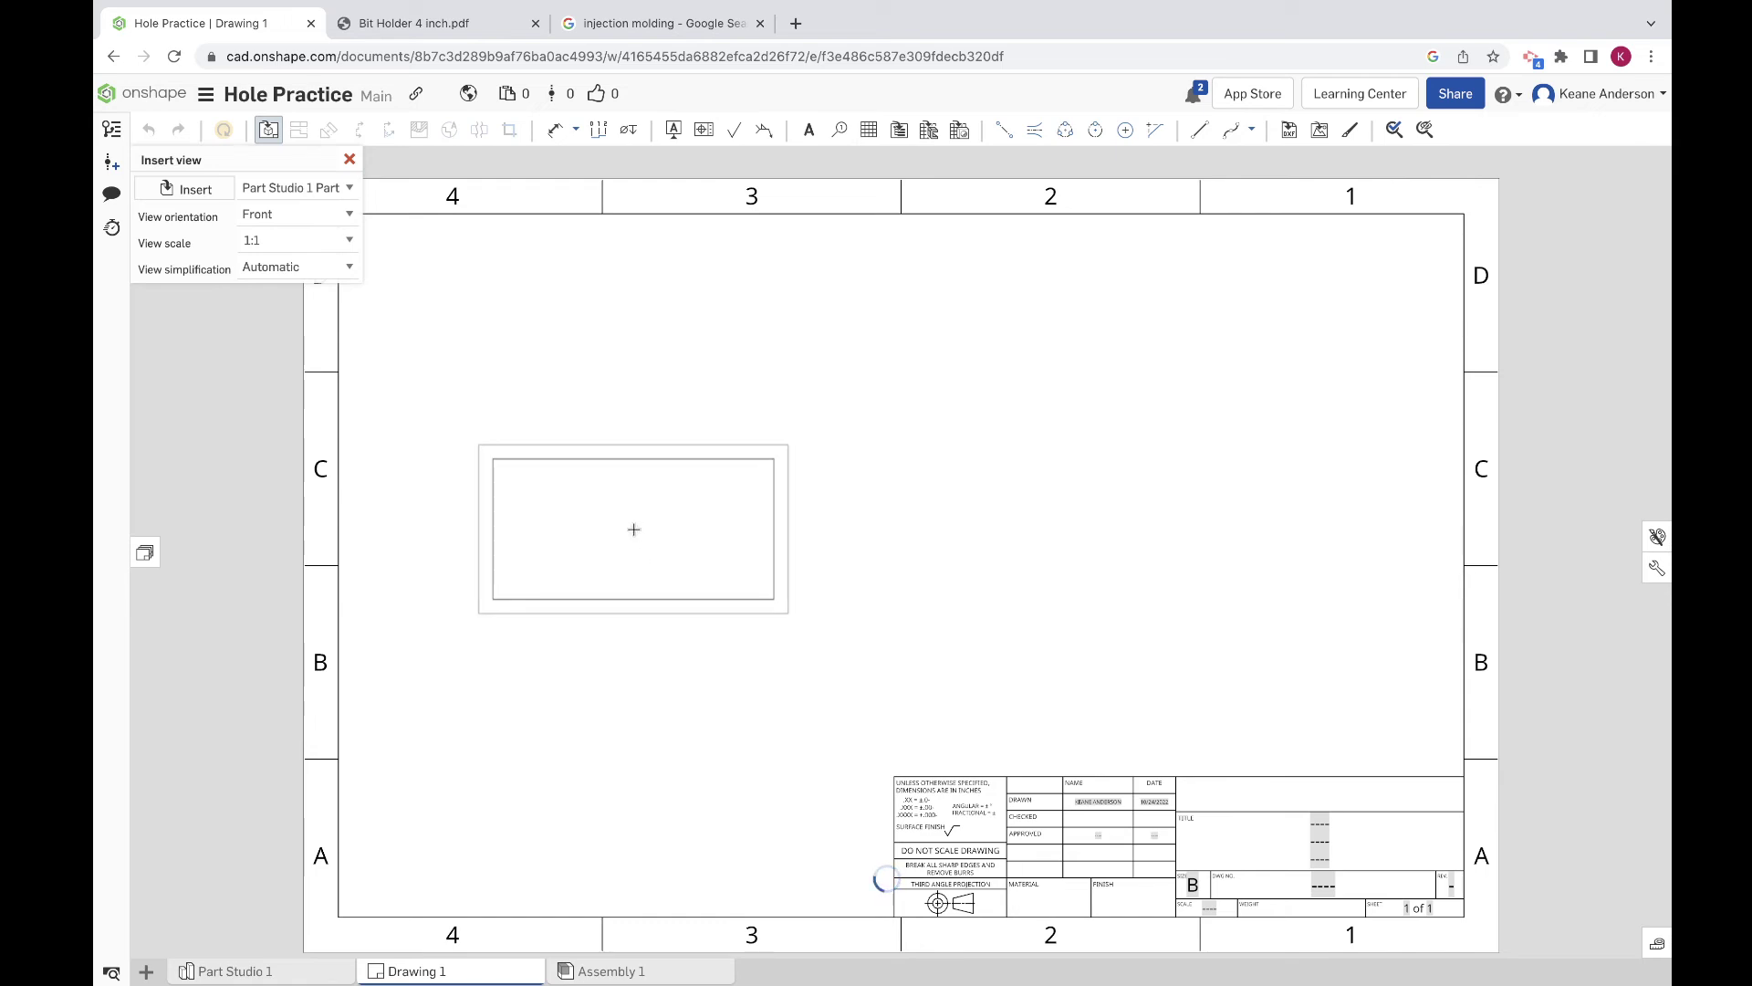
left_click(633, 529)
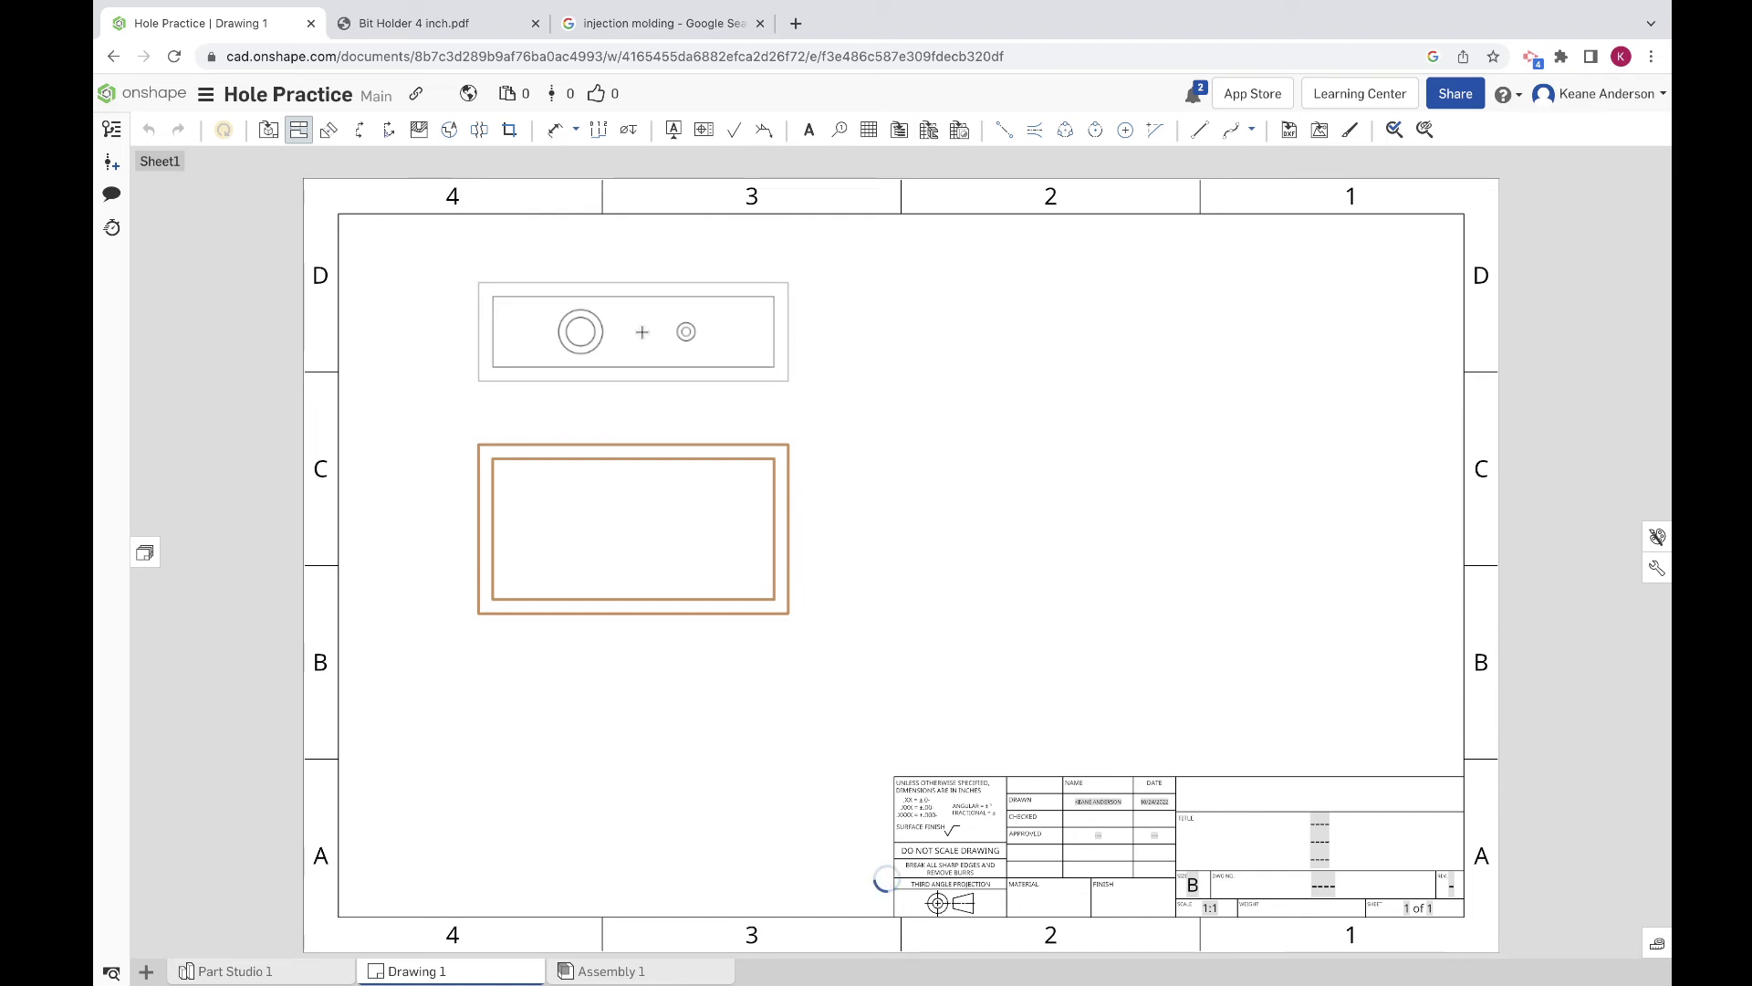
left_click(685, 331)
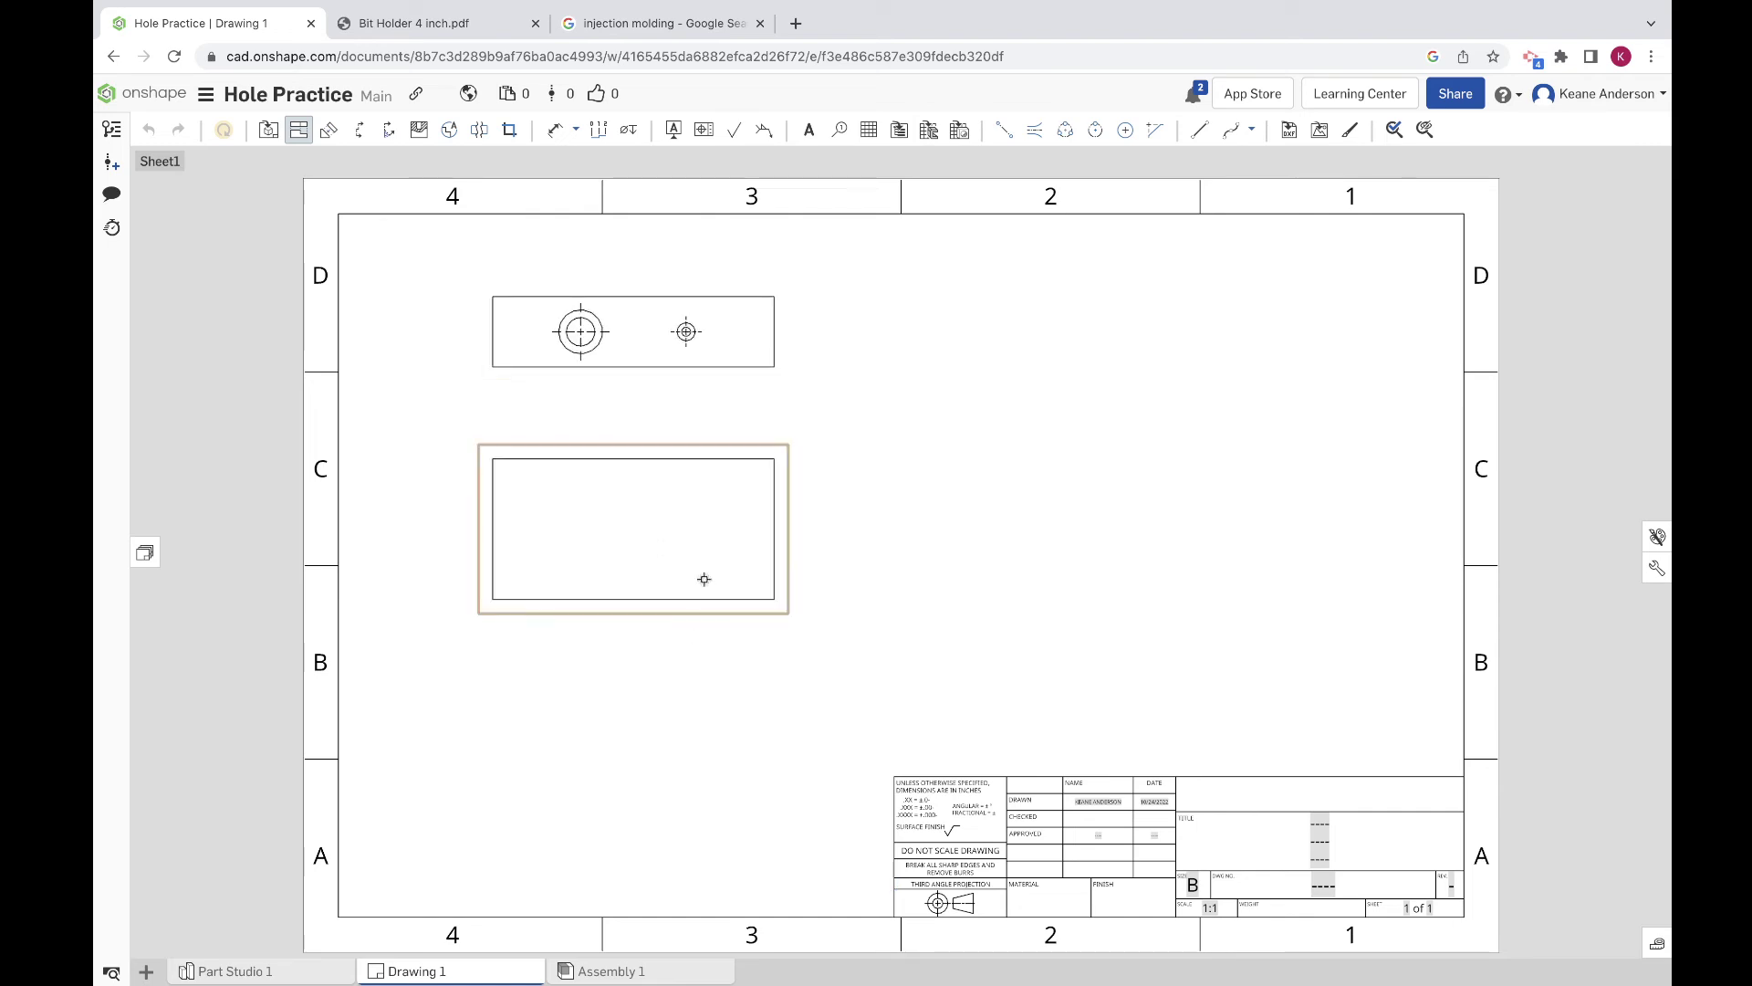
left_click(704, 578)
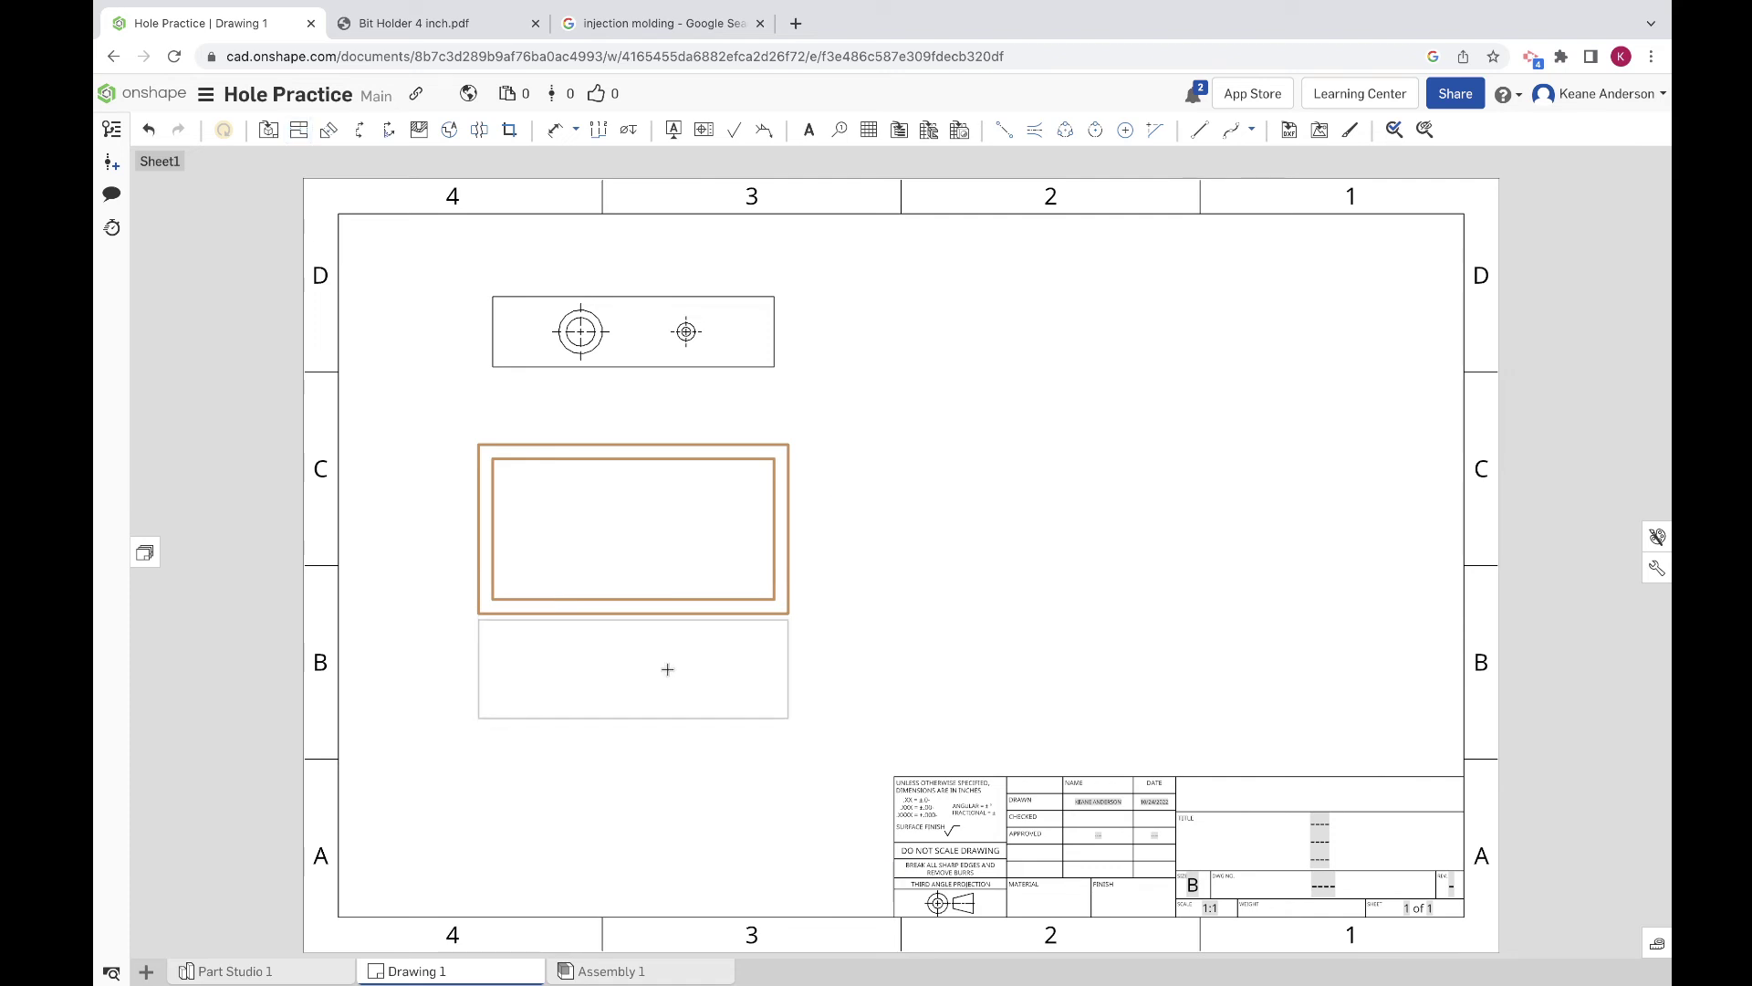
key("Escape")
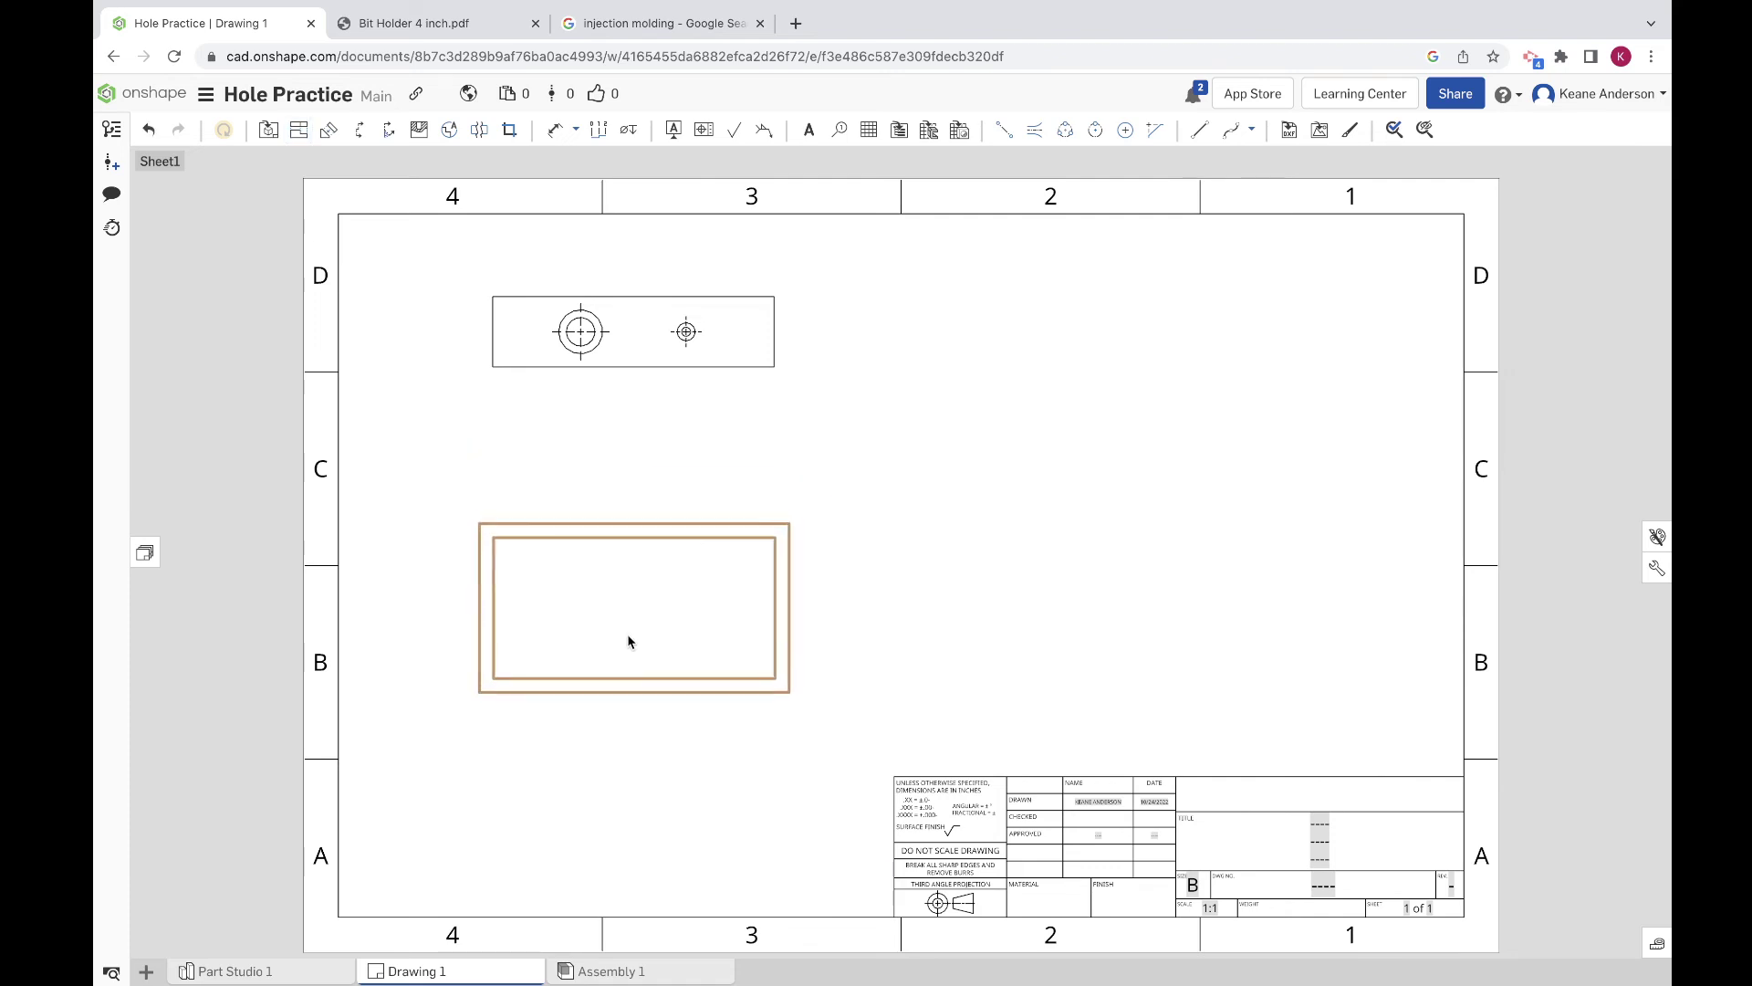
left_click(628, 675)
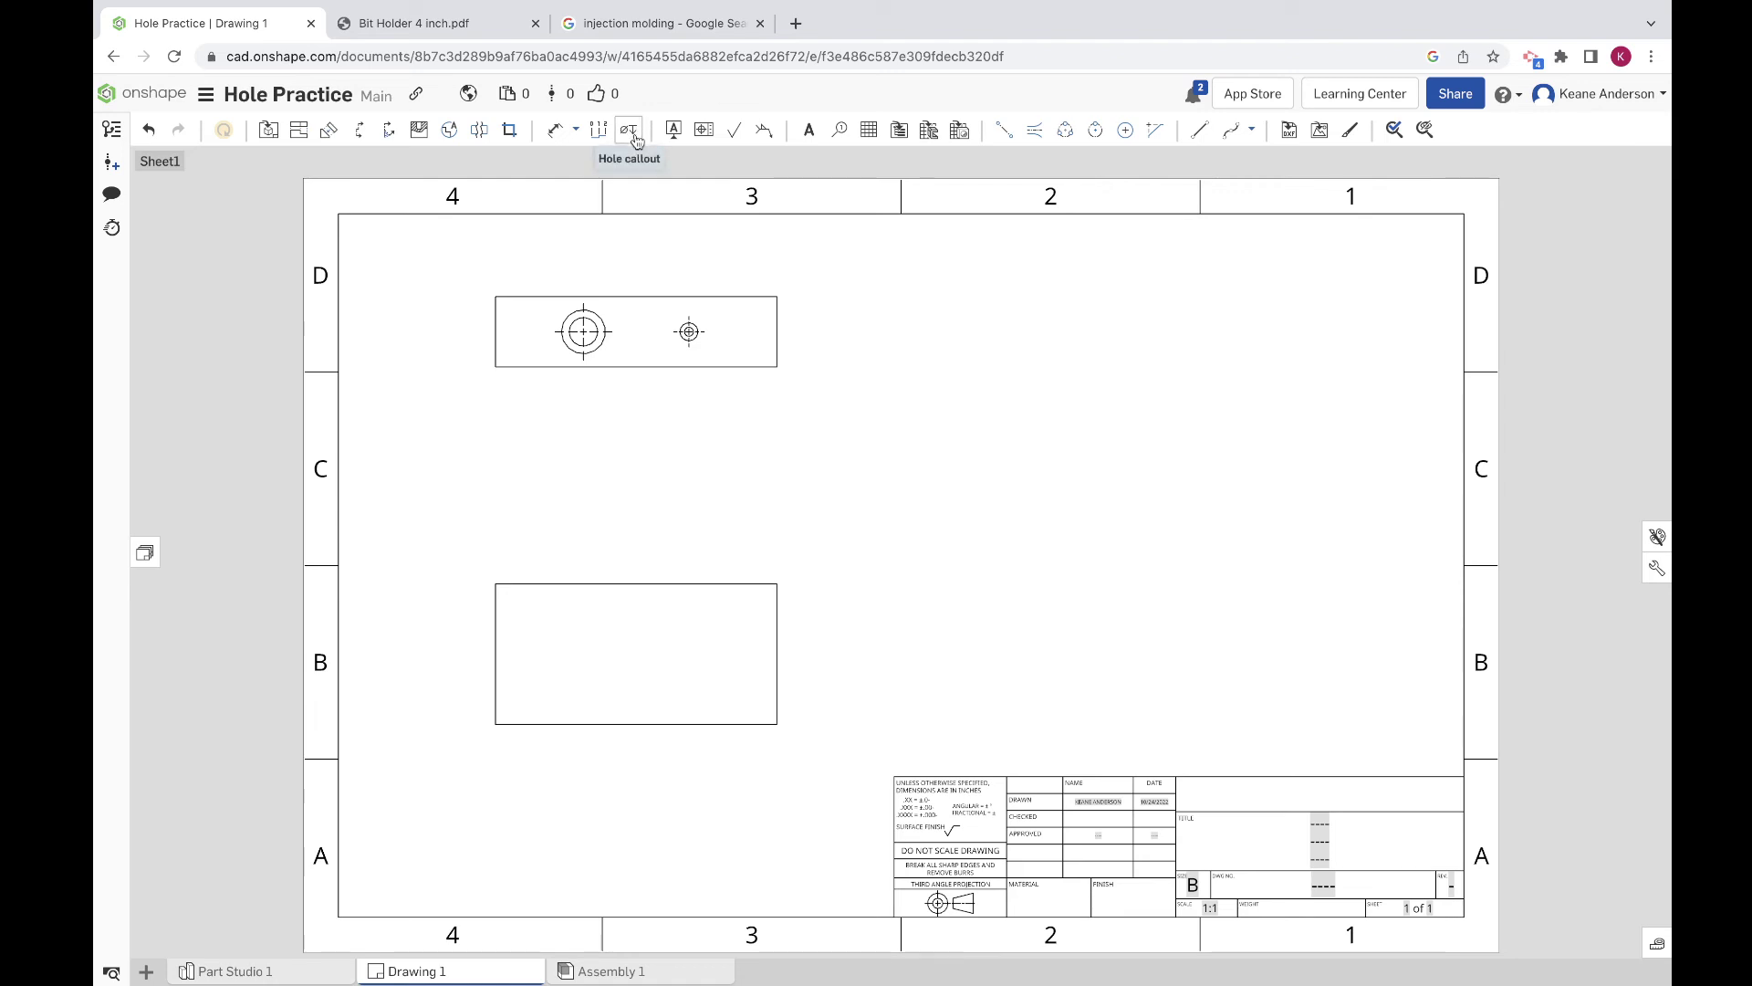
Step: Add a callout on the large hole below the top view: Ø.406 ↧1.000, counterbore Ø.625 ↧.375
left_click(630, 130)
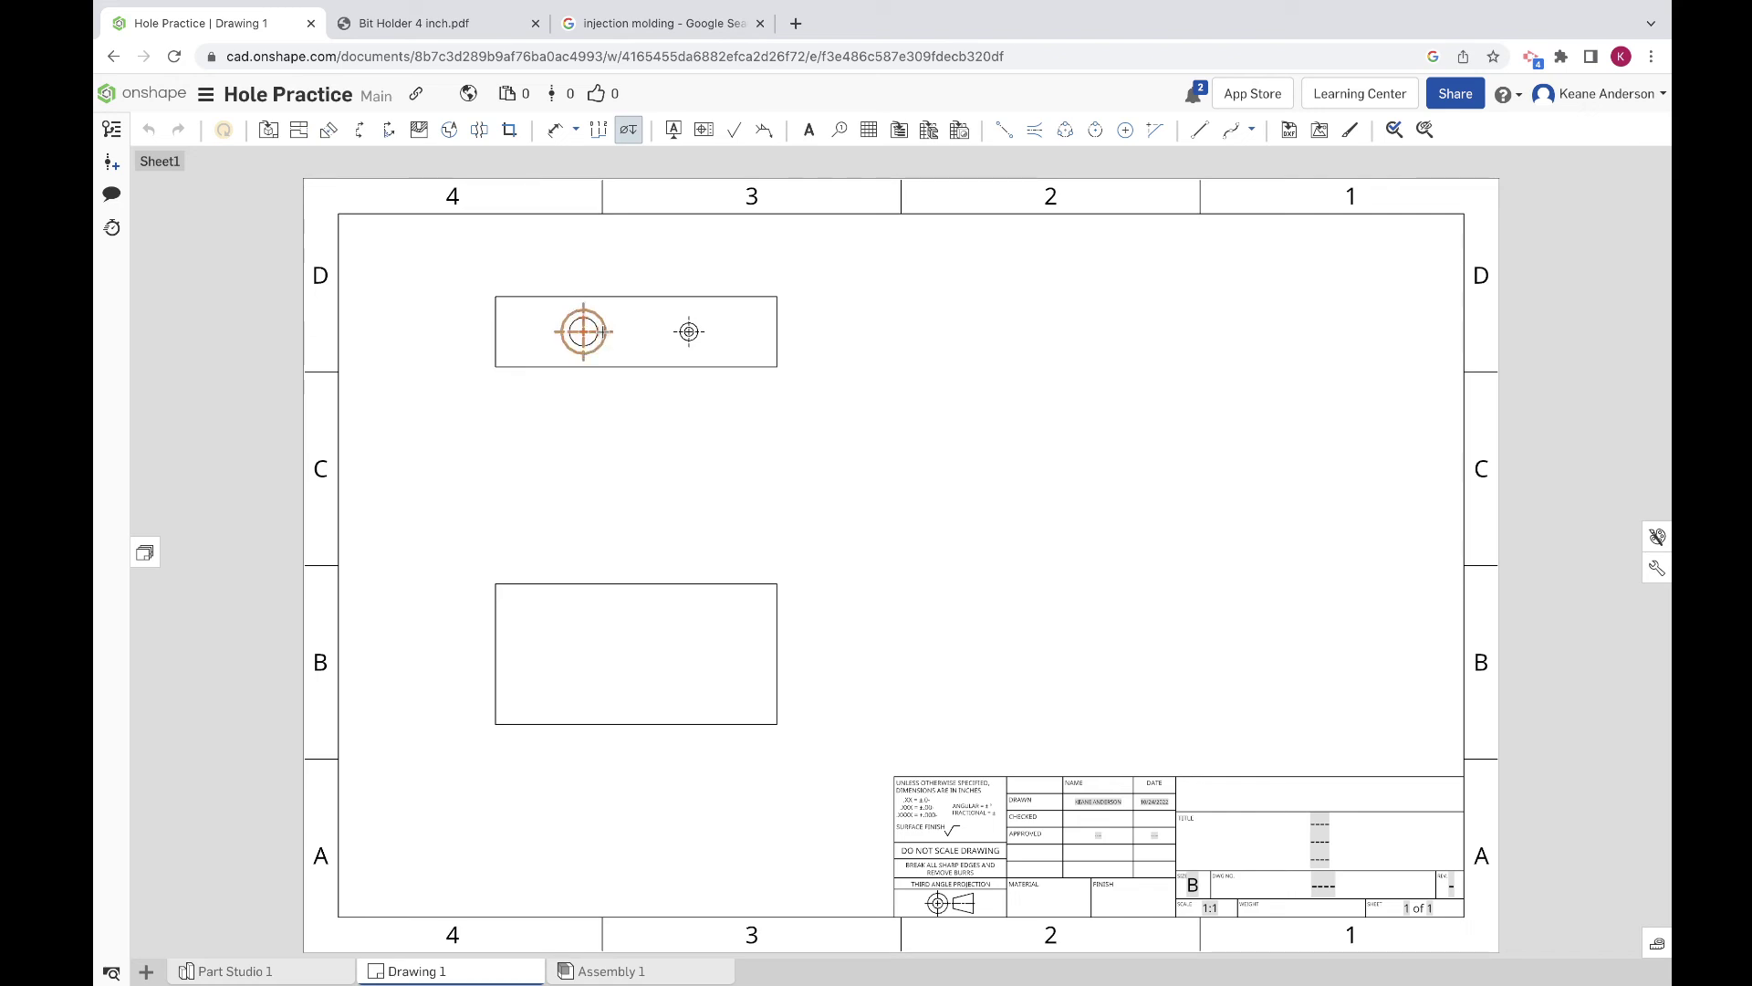
left_click(604, 332)
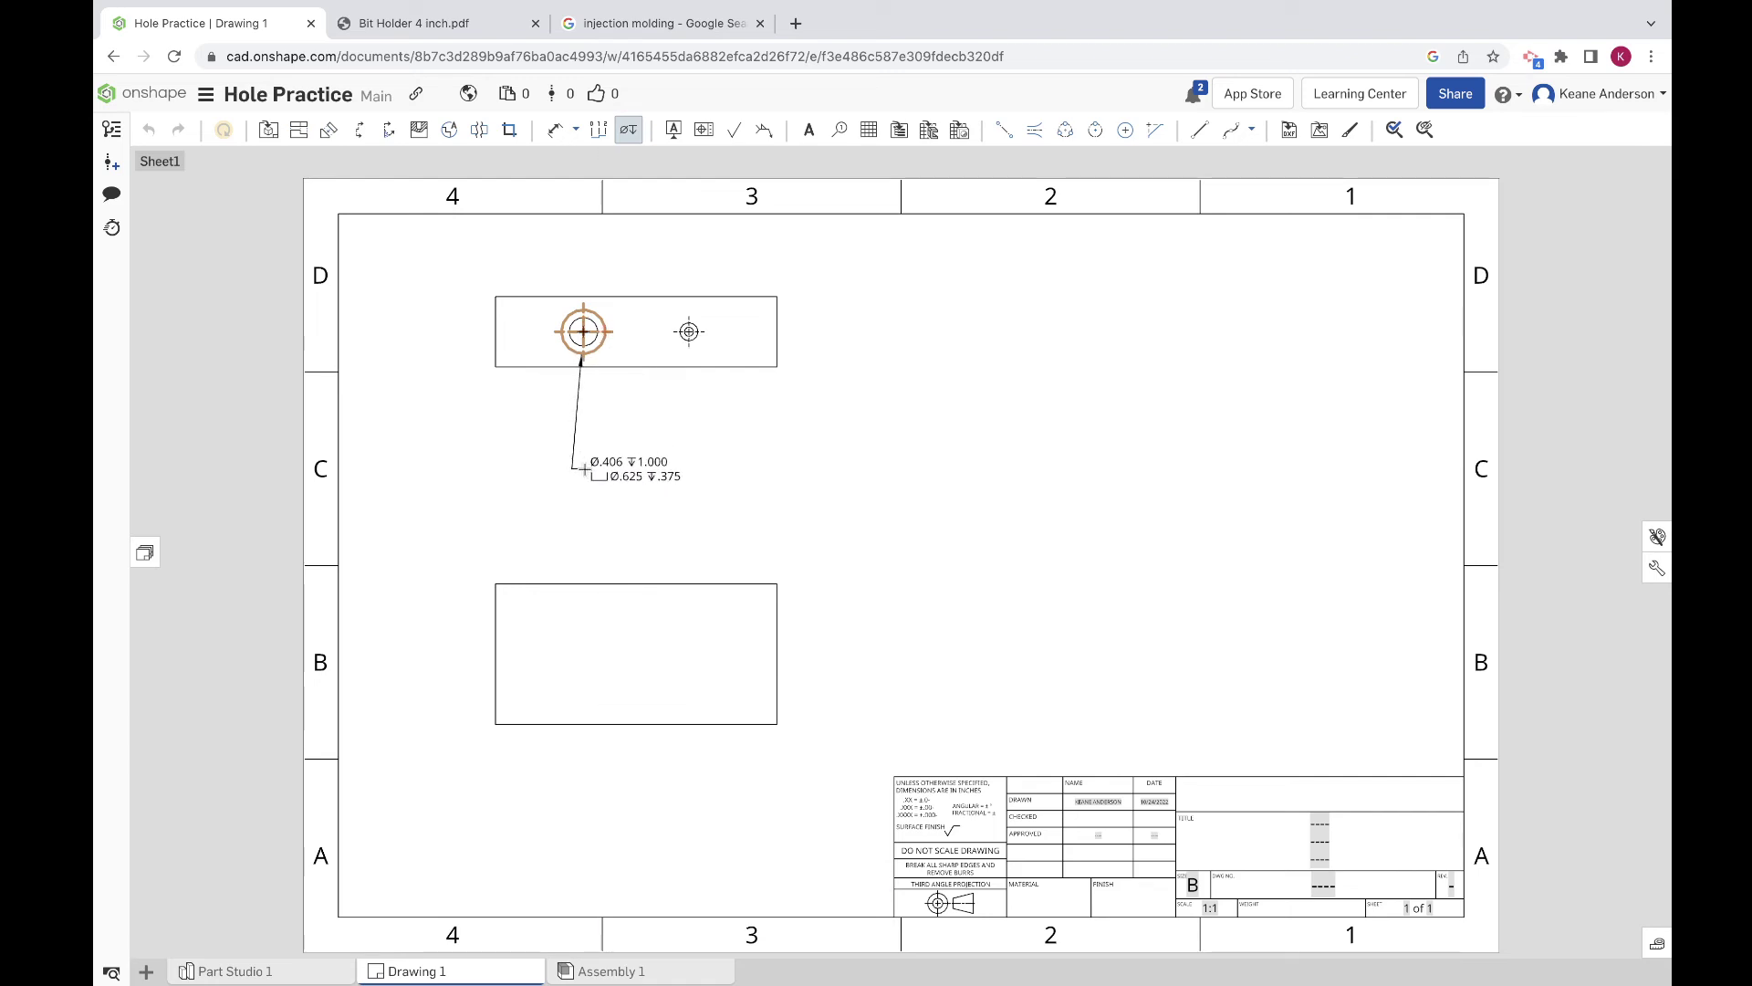
left_click(591, 468)
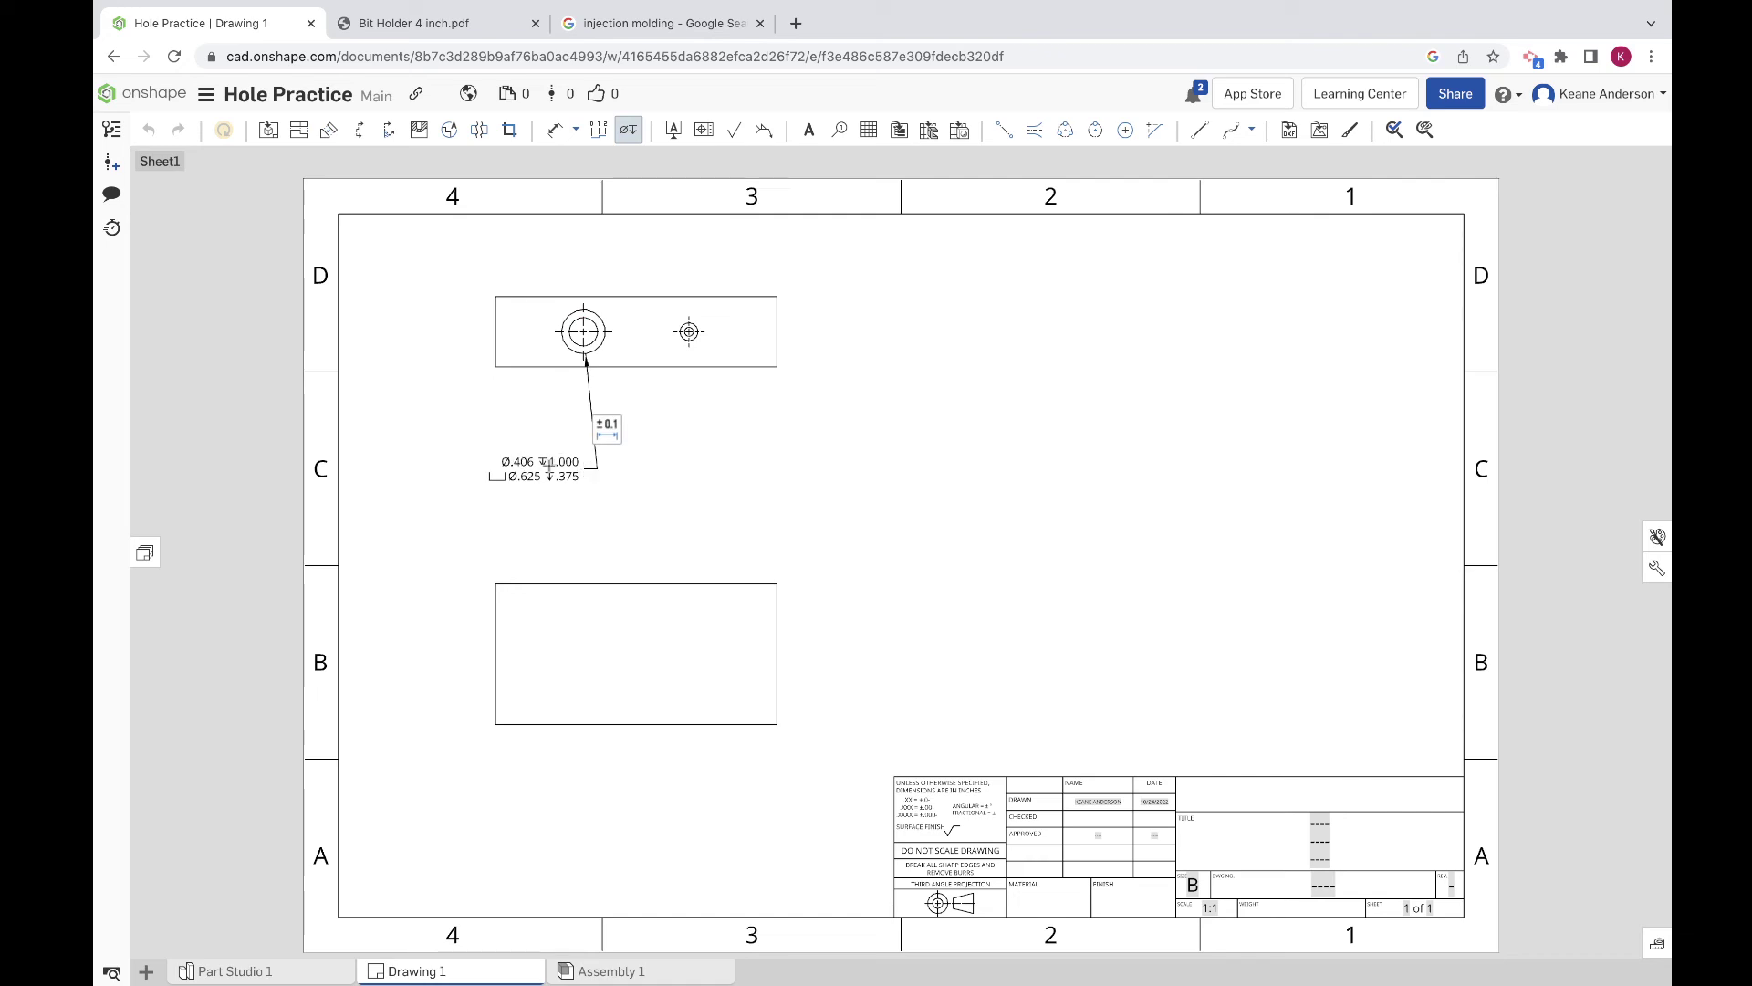
scroll(548, 465, "up", 5)
scroll(539, 438, "down", 5)
scroll(526, 396, "up", 5)
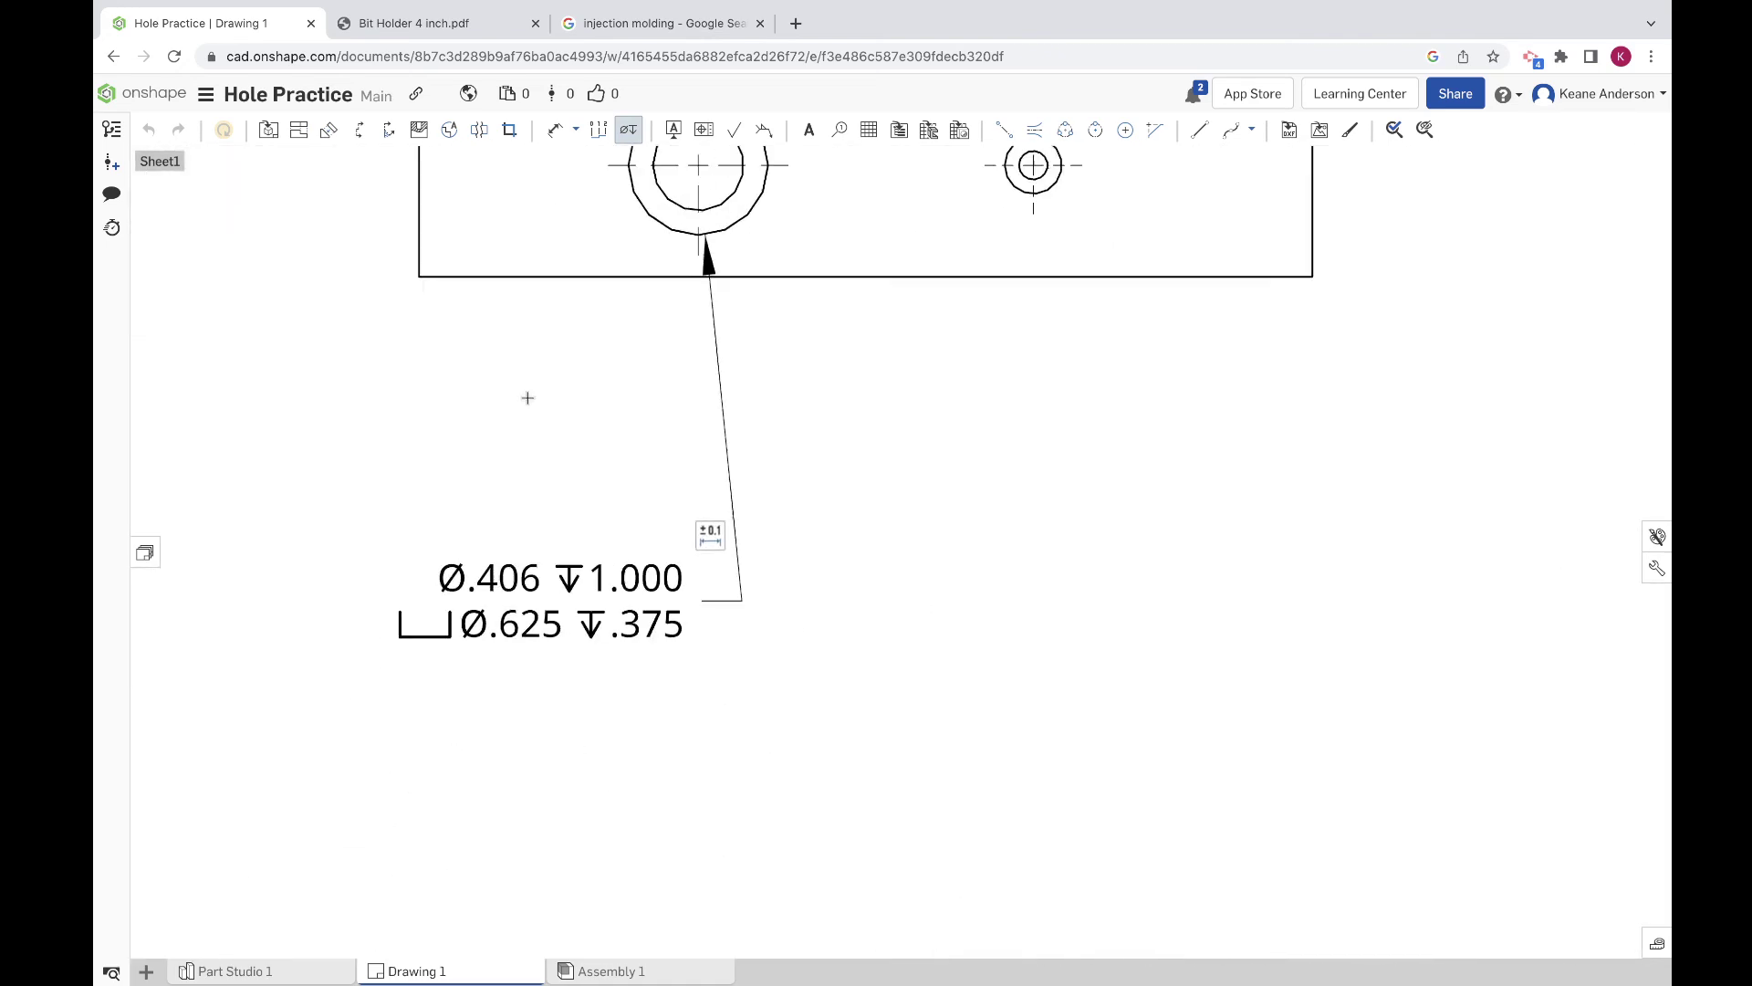
scroll(528, 398, "down", 5)
scroll(527, 397, "up", 5)
scroll(527, 398, "down", 3)
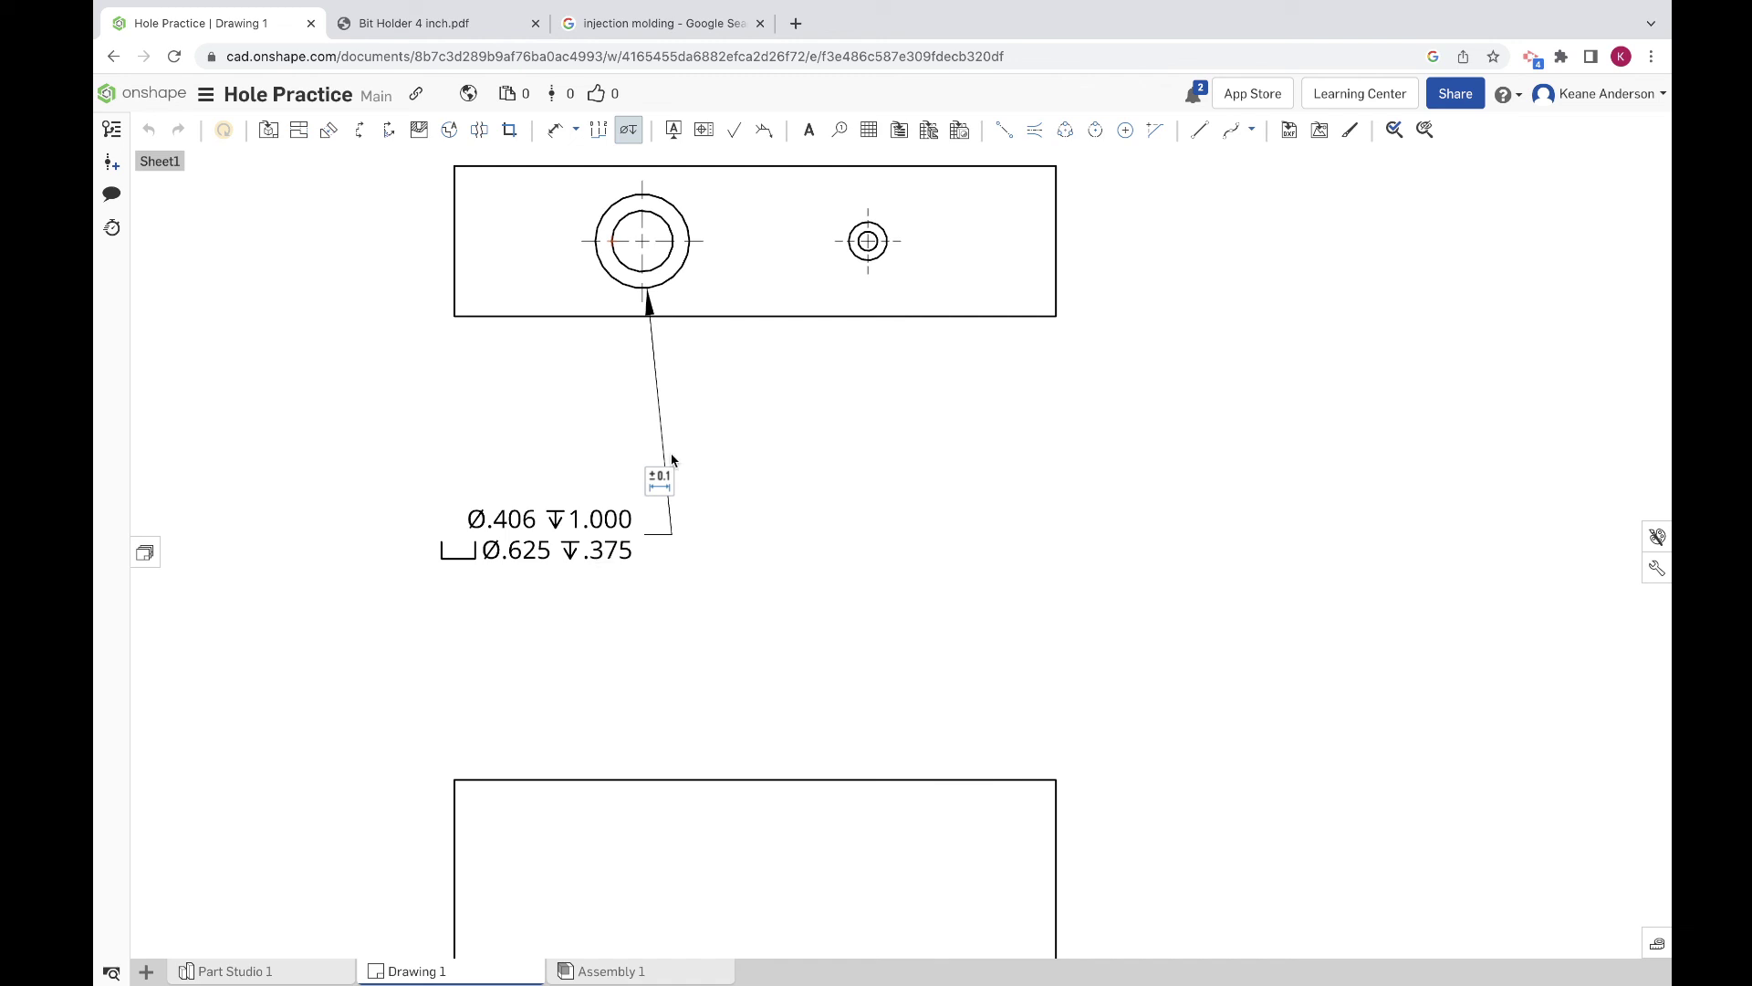
Step: Callout the small hole as Ø.128 THRU, Ø.255 X 82.0° countersink, then switch to the desktop
left_click(890, 242)
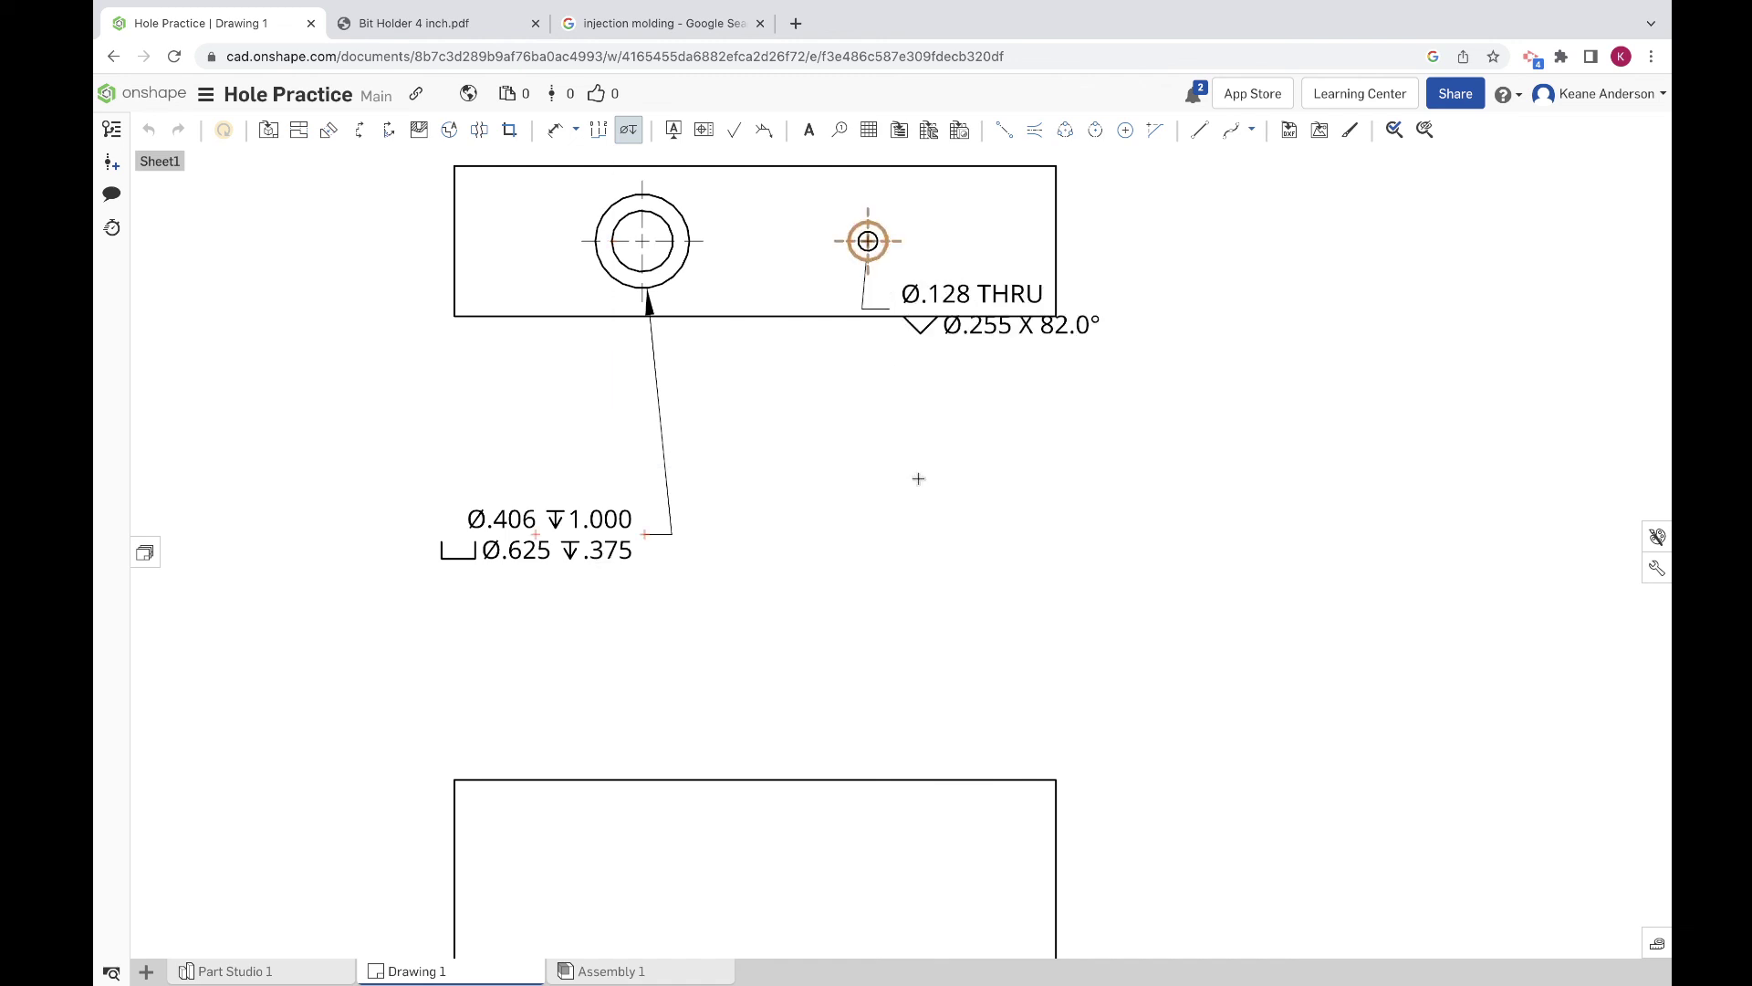
left_click(962, 461)
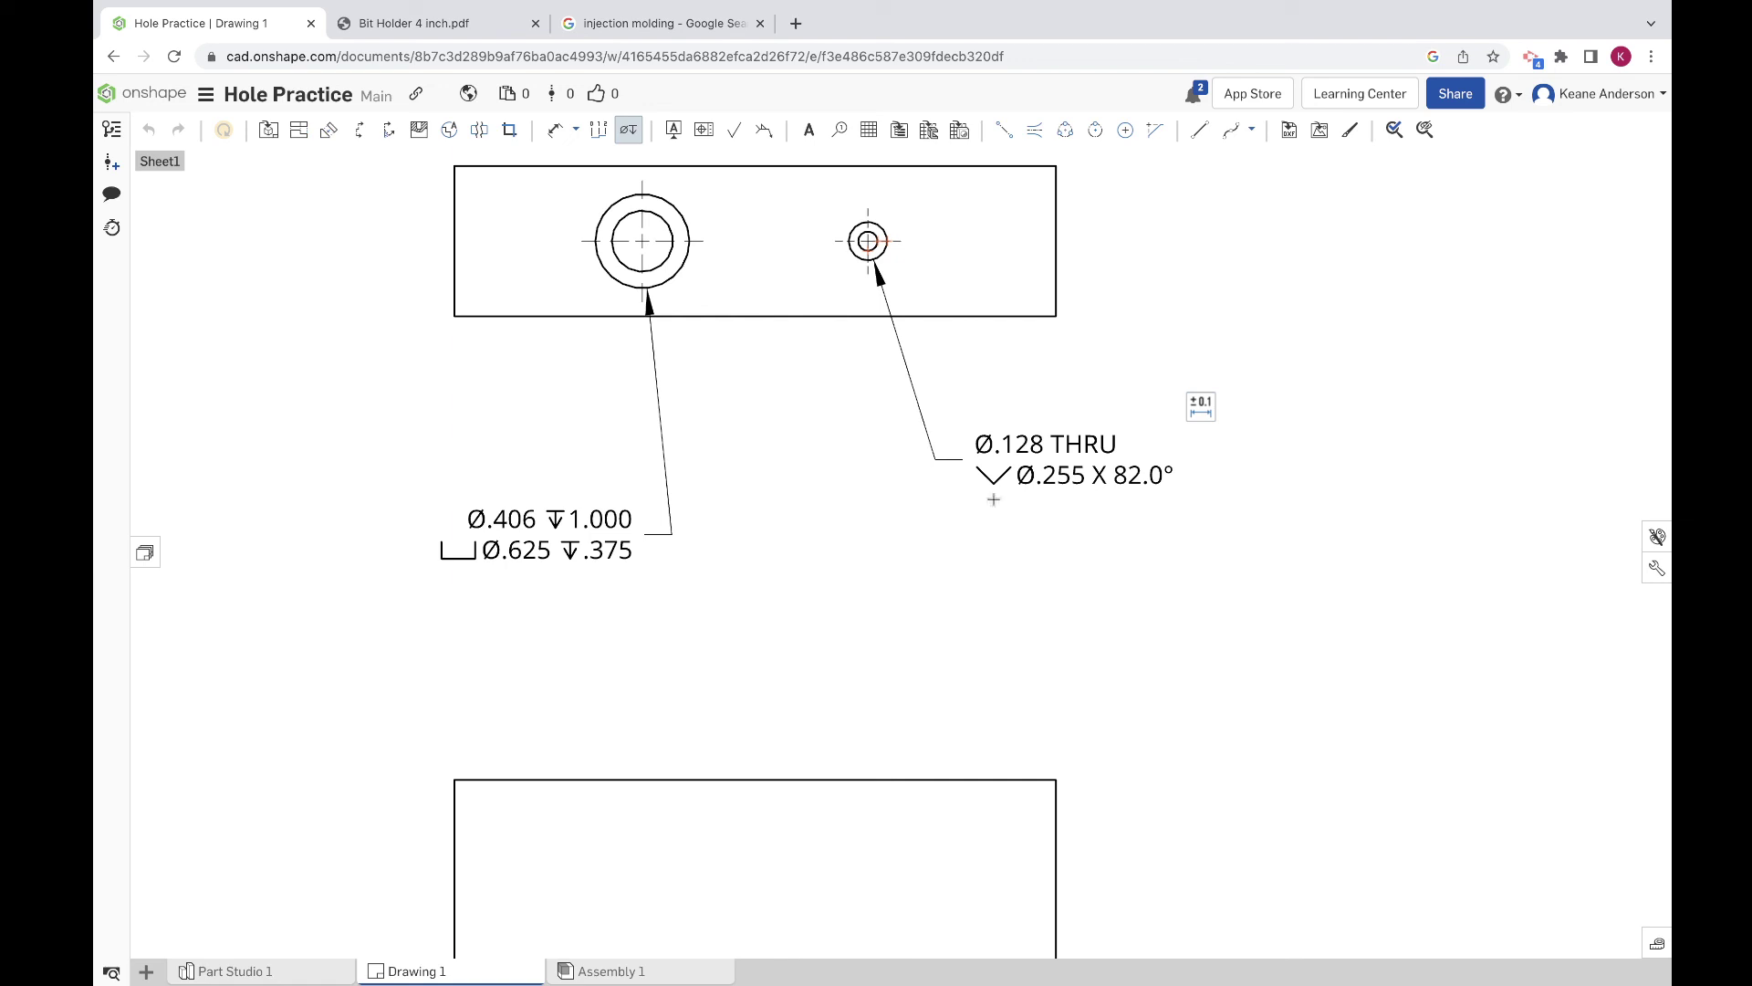
scroll(752, 398, "down", 5)
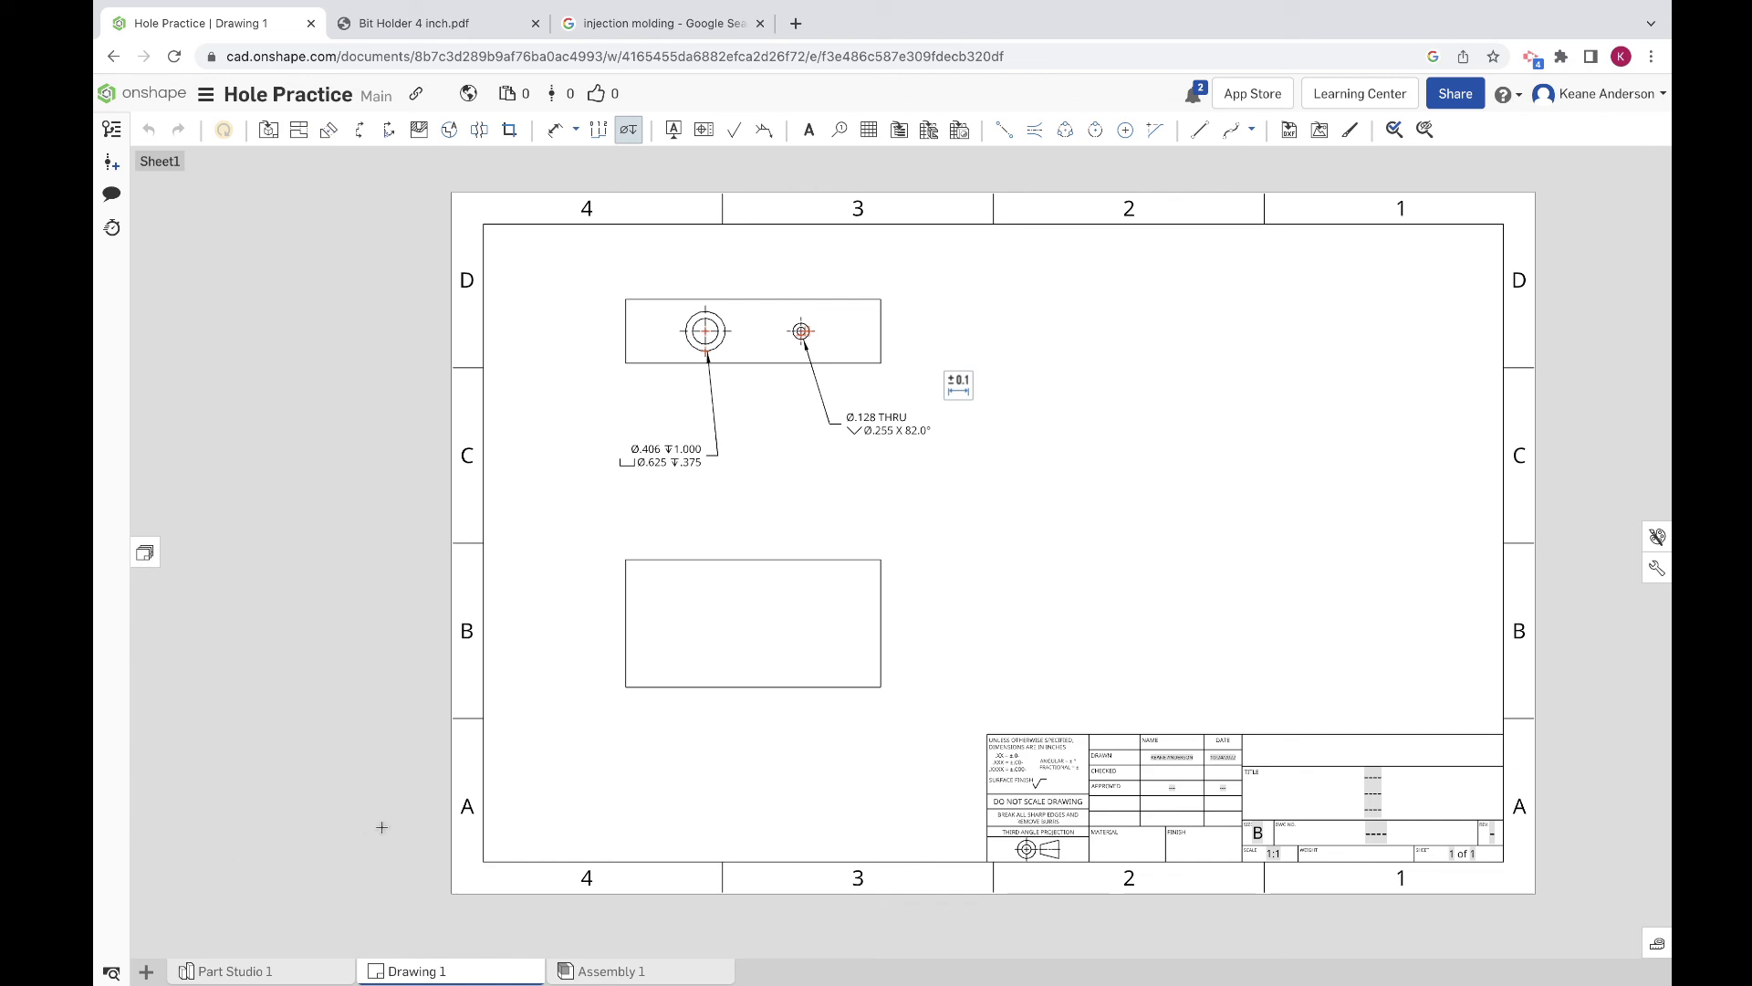
key("ctrl+Left")
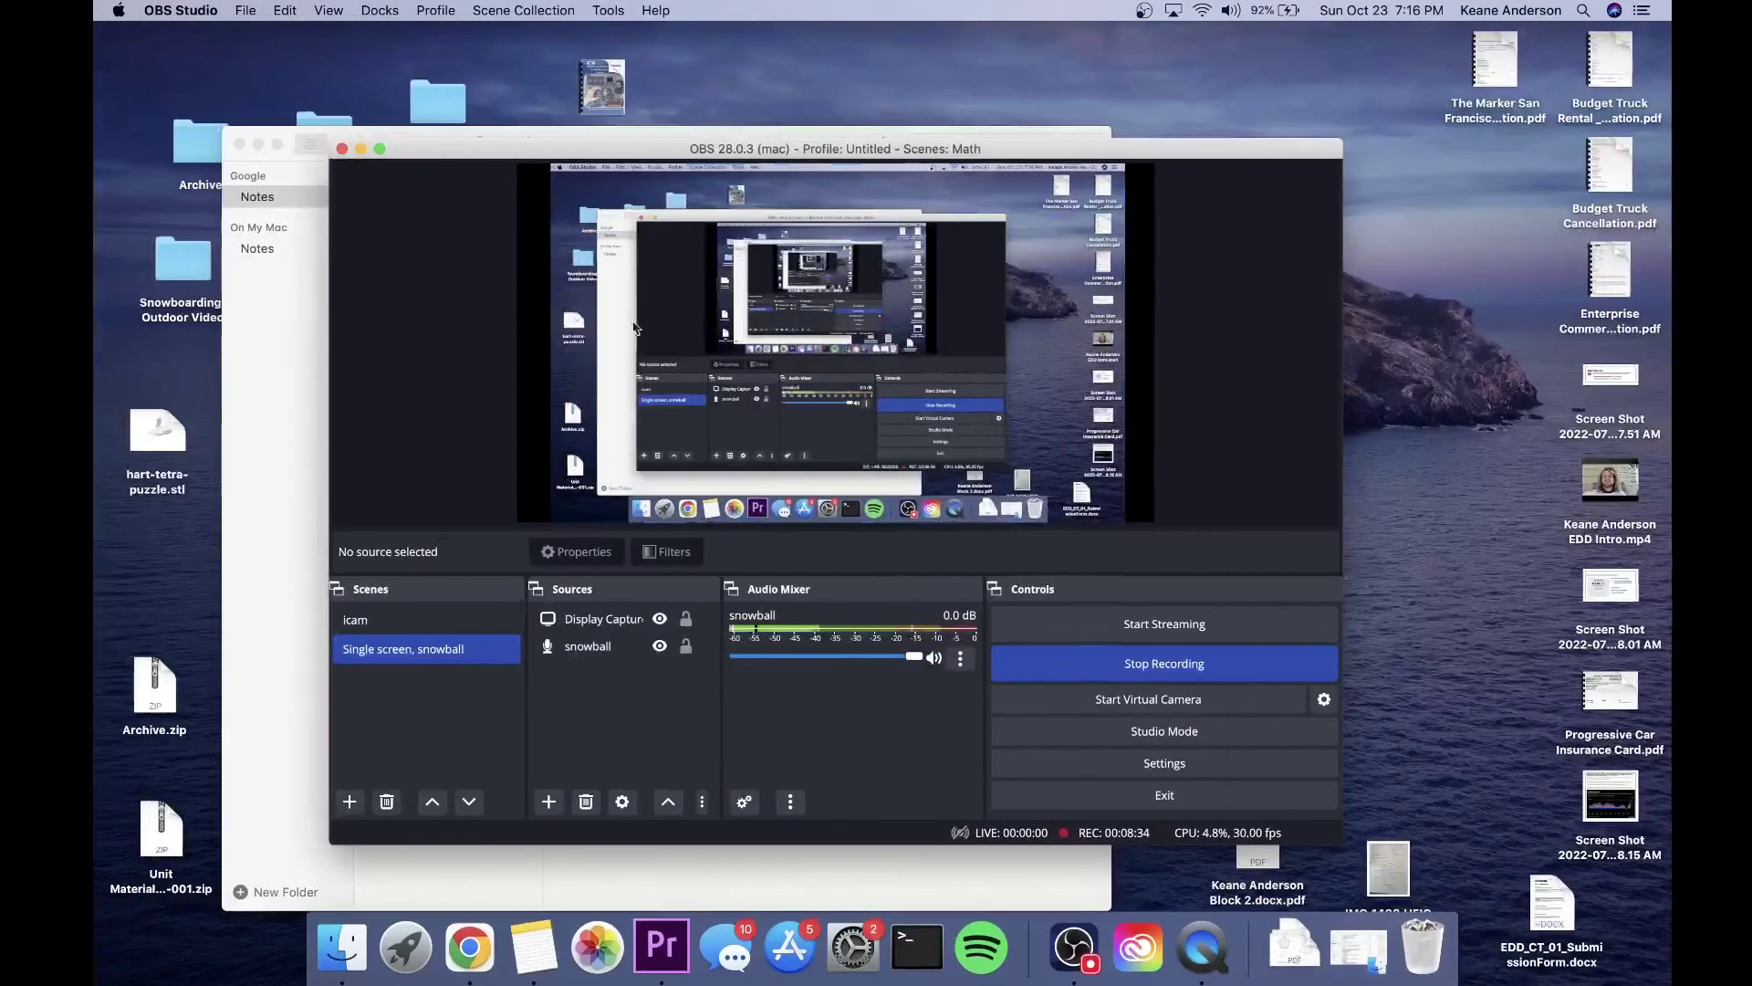